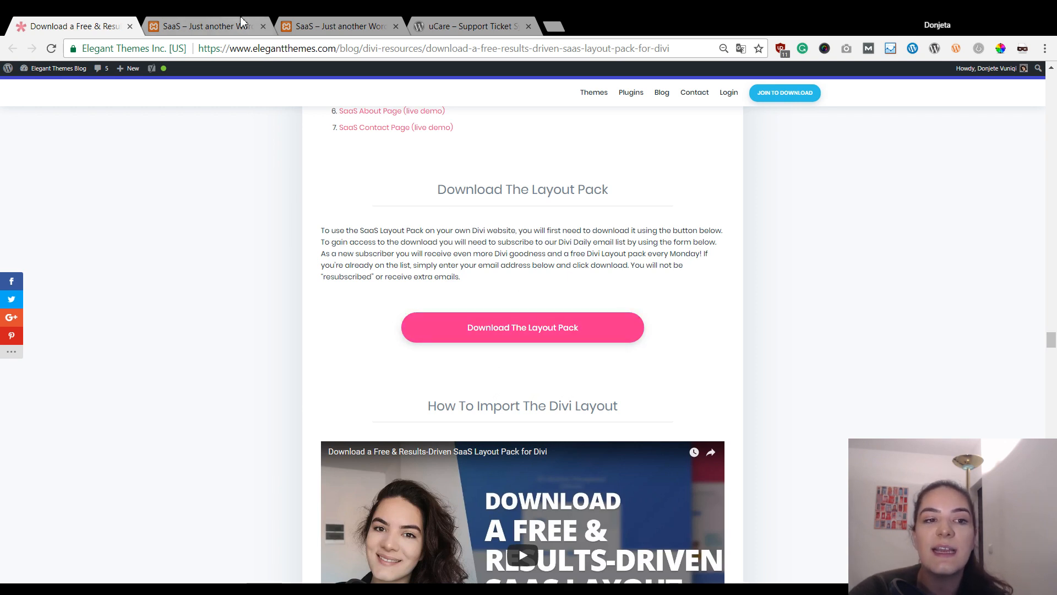
- Switch to the local SaaS site at localhost/saas/ in the second browser tab
click(241, 22)
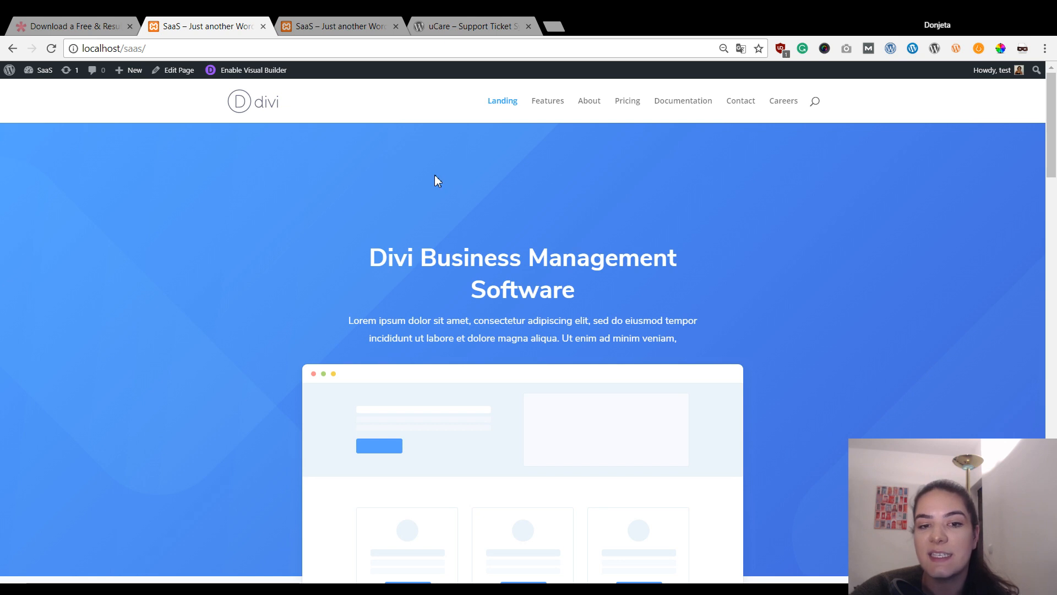
scroll(660, 270, down, 6)
scroll(665, 269, up, 5)
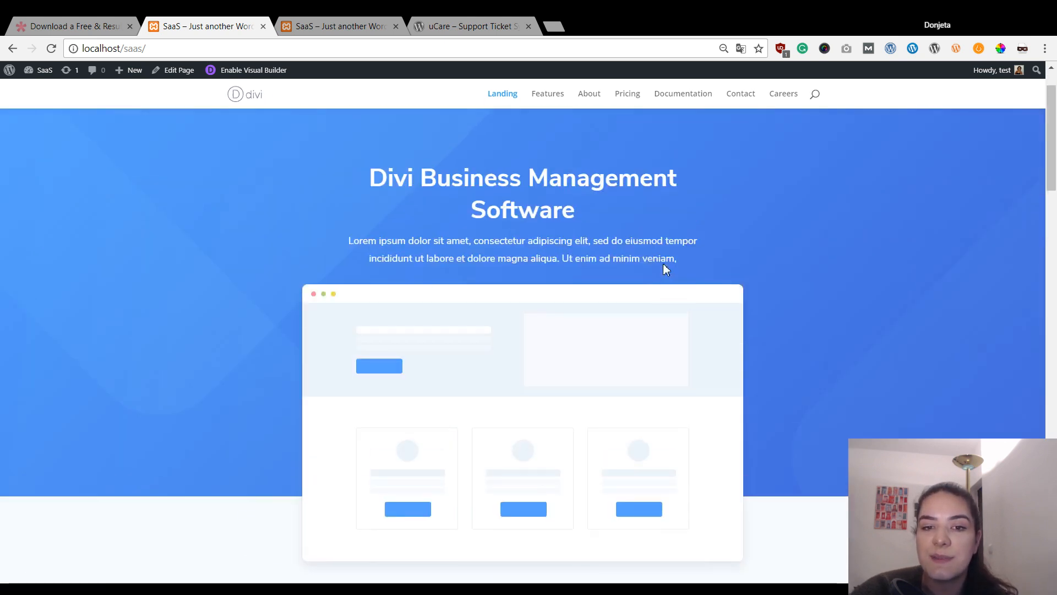
scroll(666, 269, up, 2)
scroll(767, 171, down, 5)
scroll(767, 176, up, 5)
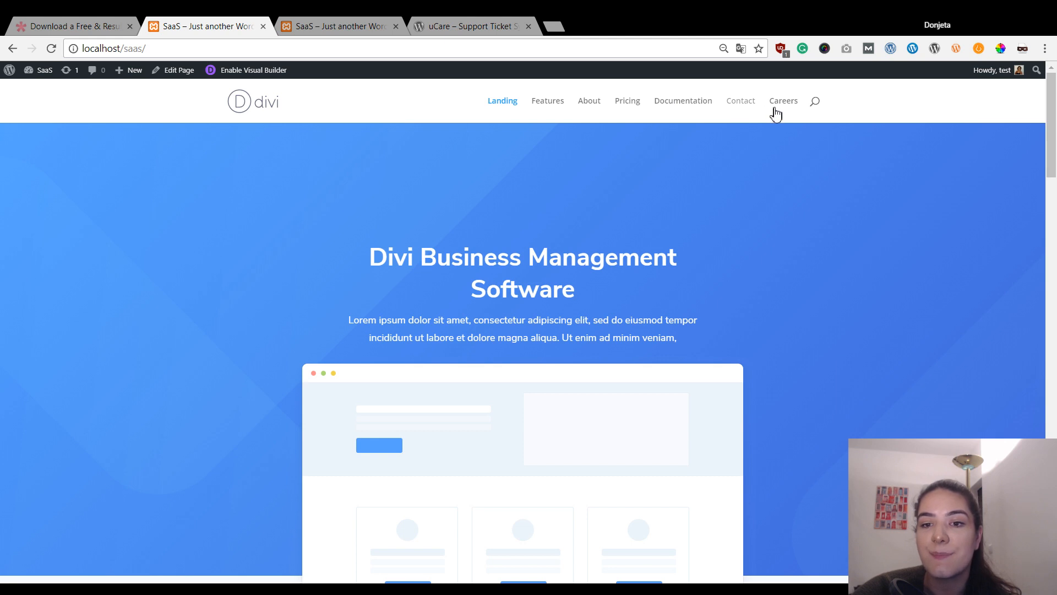
scroll(680, 151, down, 10)
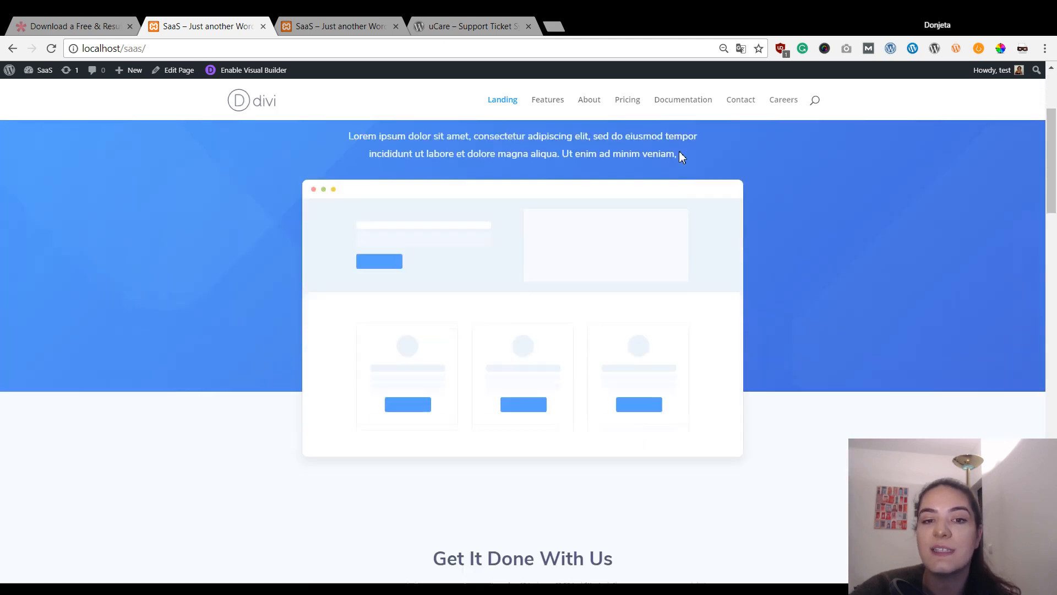
scroll(682, 157, down, 10)
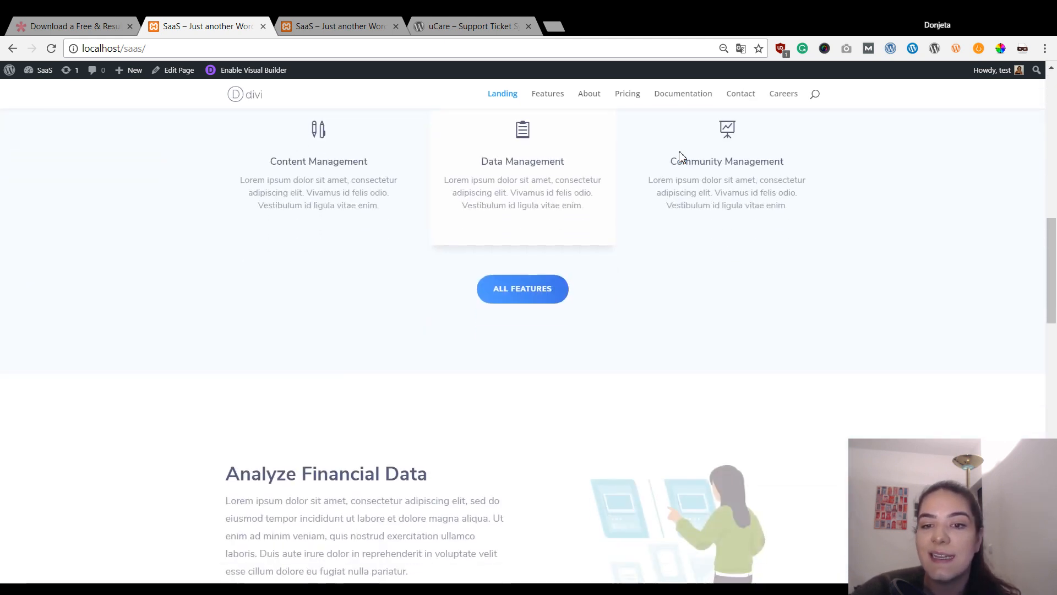
scroll(682, 157, down, 10)
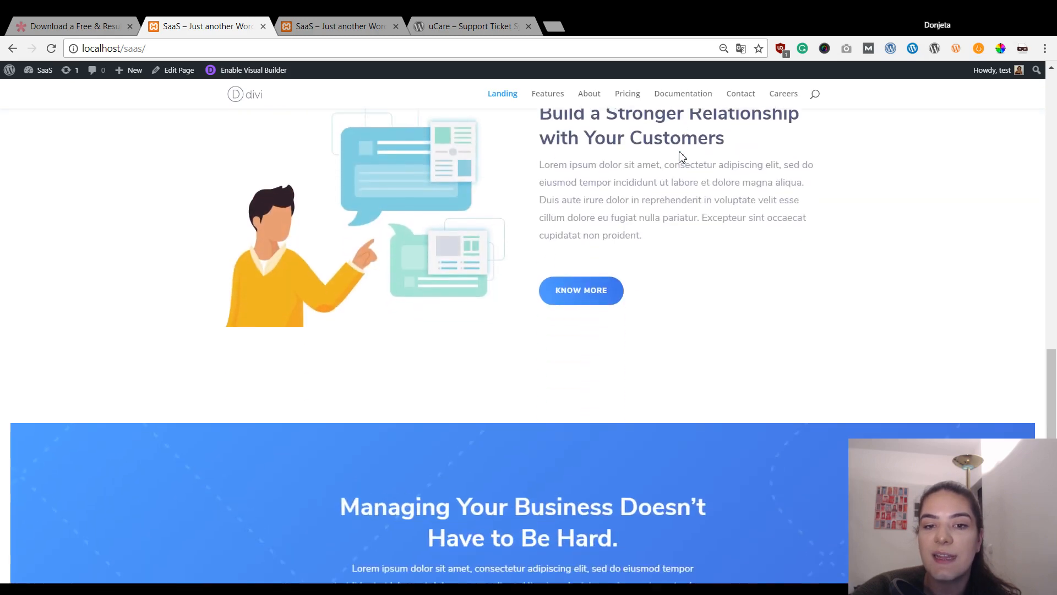
scroll(681, 154, down, 1)
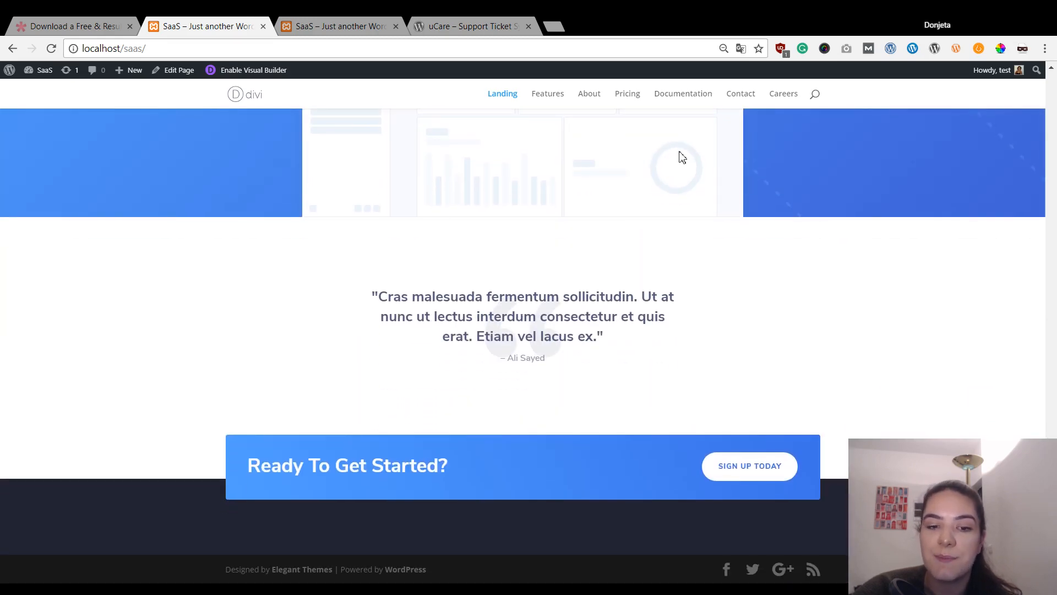
scroll(680, 154, up, 9)
- Open the site's Features page and scroll down through it
click(552, 108)
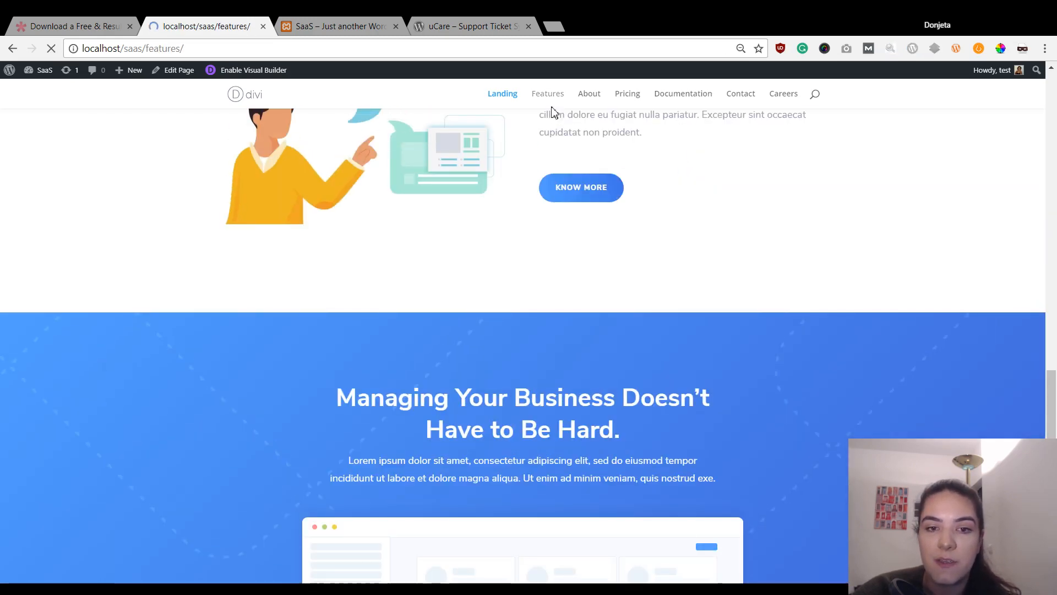
scroll(477, 308, down, 8)
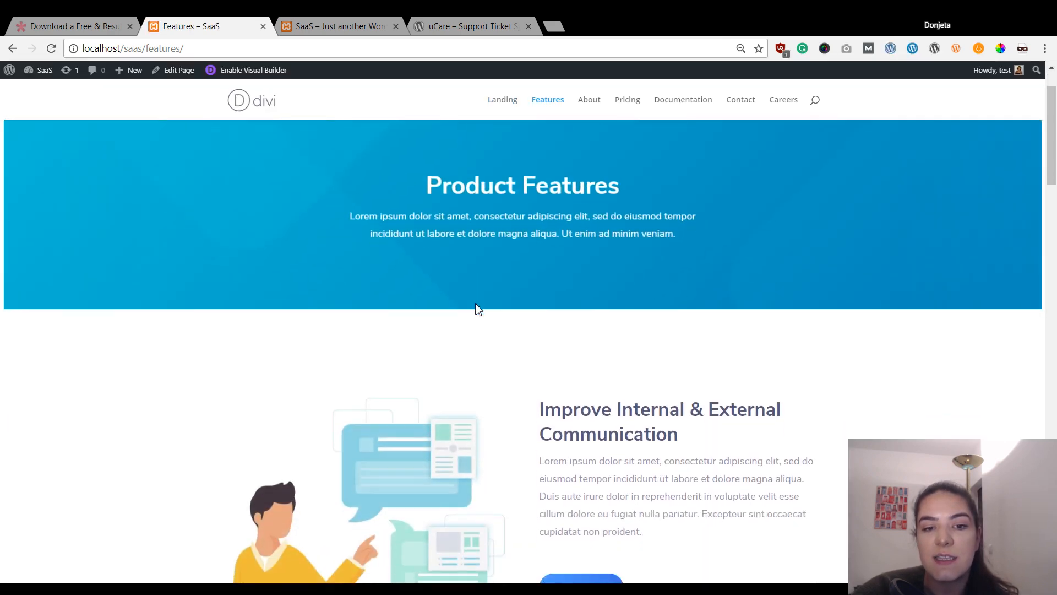
scroll(477, 308, down, 15)
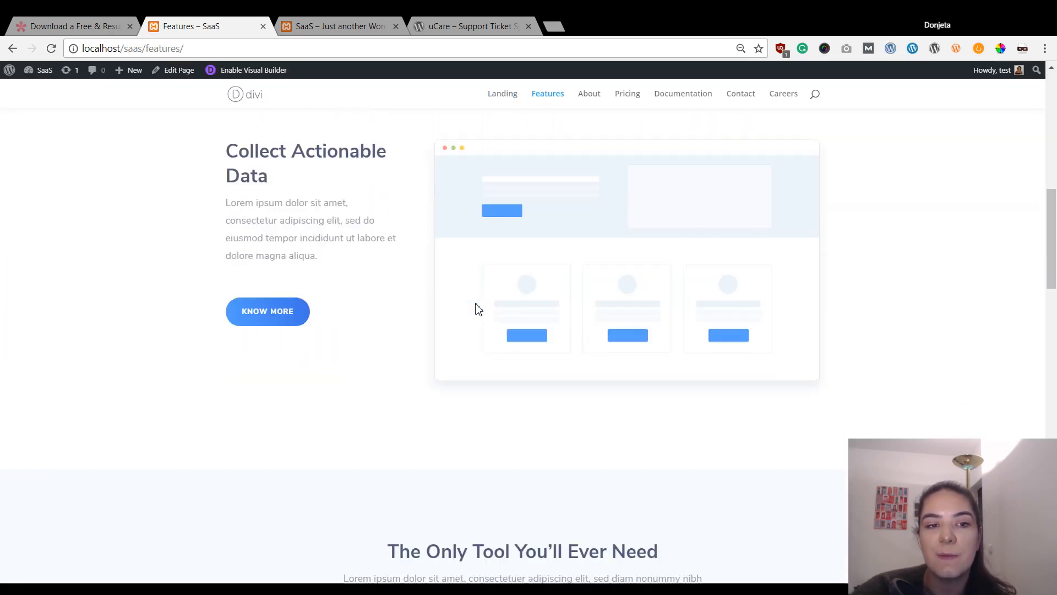
scroll(477, 308, down, 11)
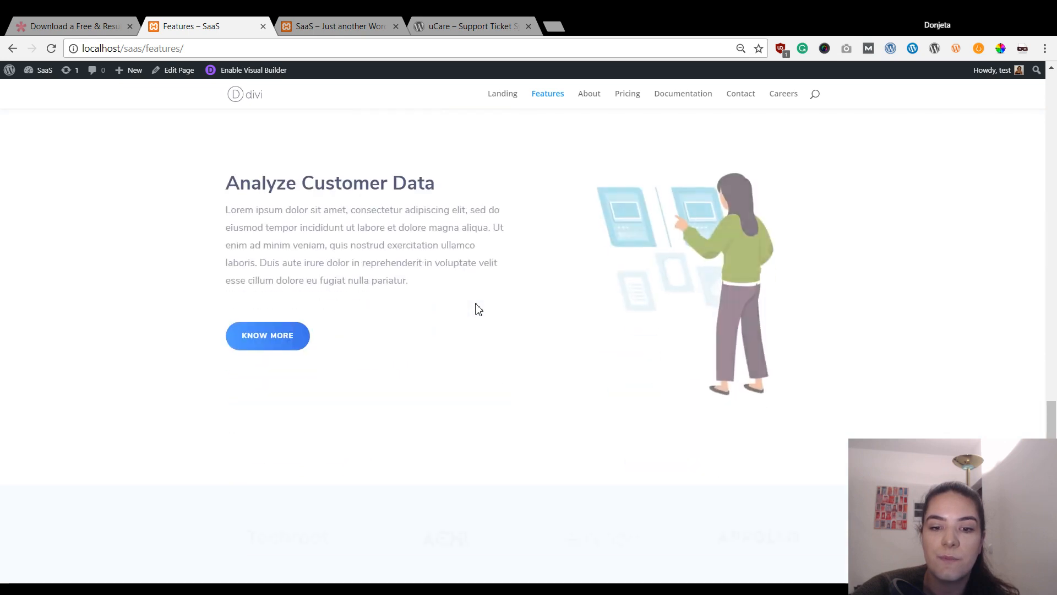
- Browse the About page from top to bottom, then load the Pricing page
click(593, 96)
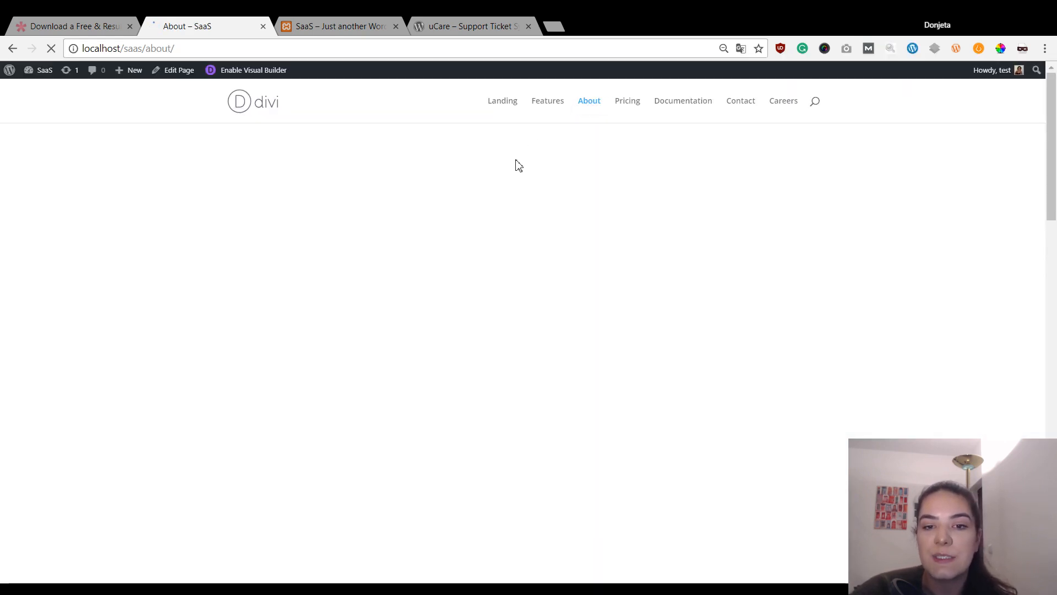
scroll(516, 159, down, 2)
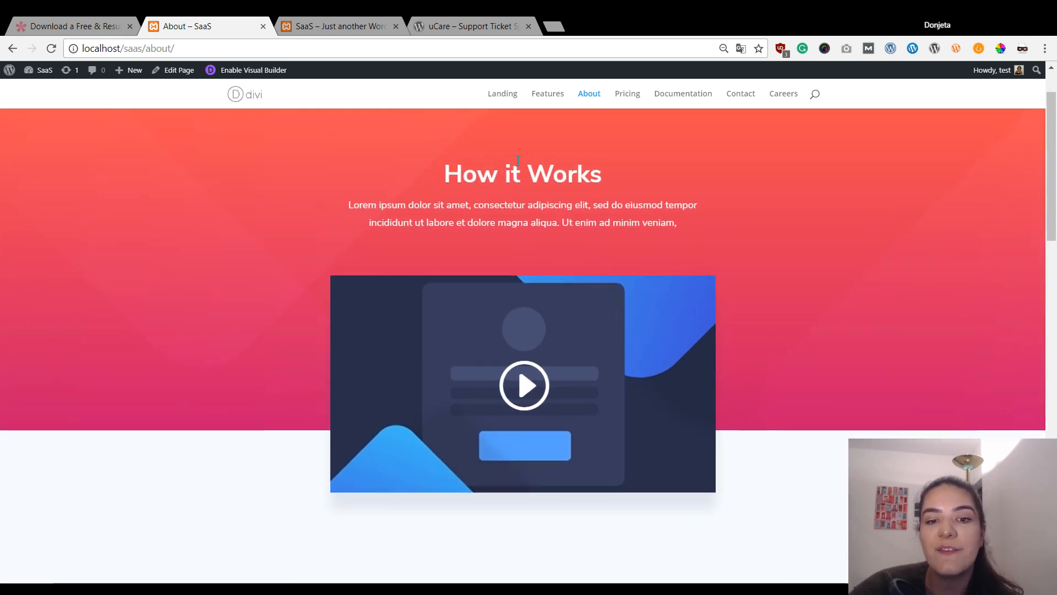
scroll(518, 160, down, 2)
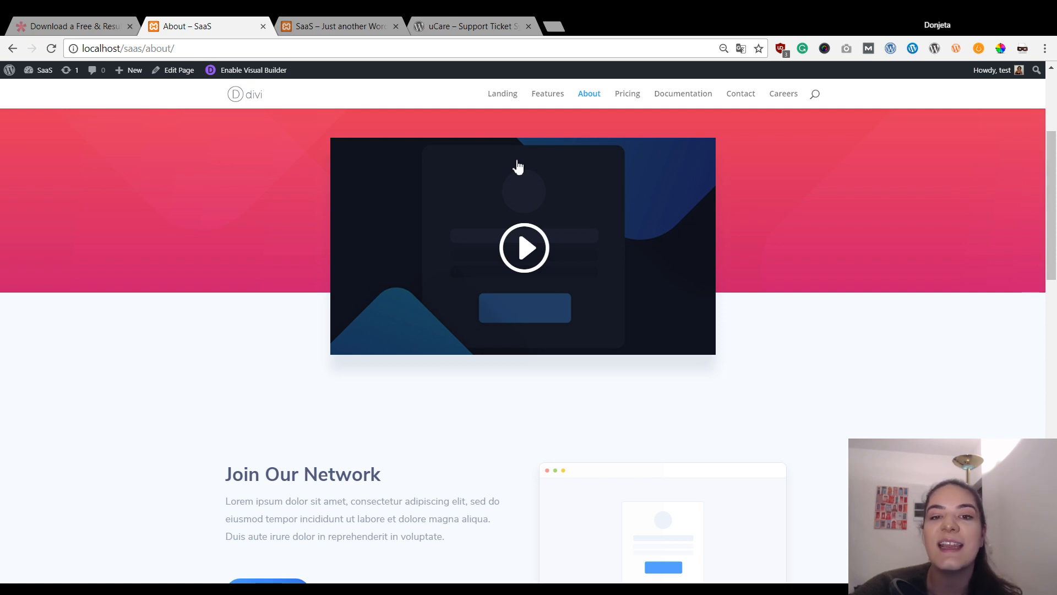
scroll(517, 167, down, 1)
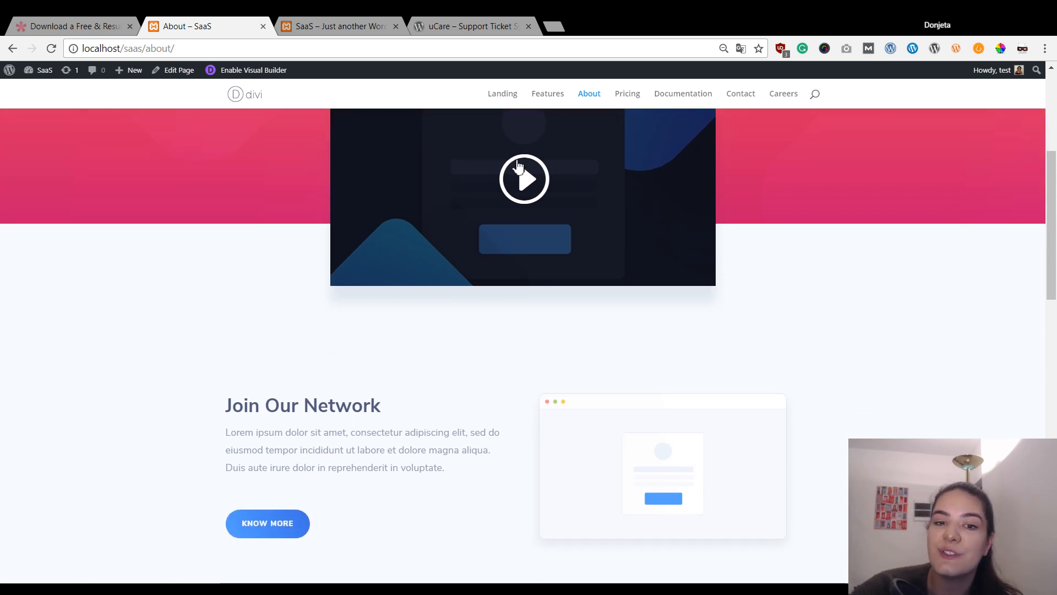
scroll(518, 165, down, 7)
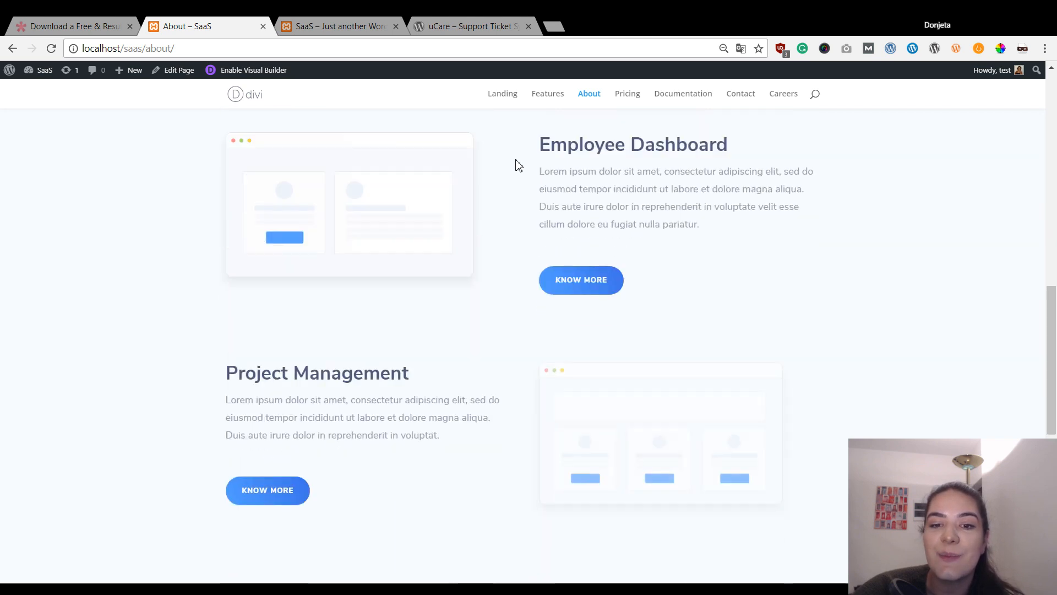
scroll(517, 165, down, 4)
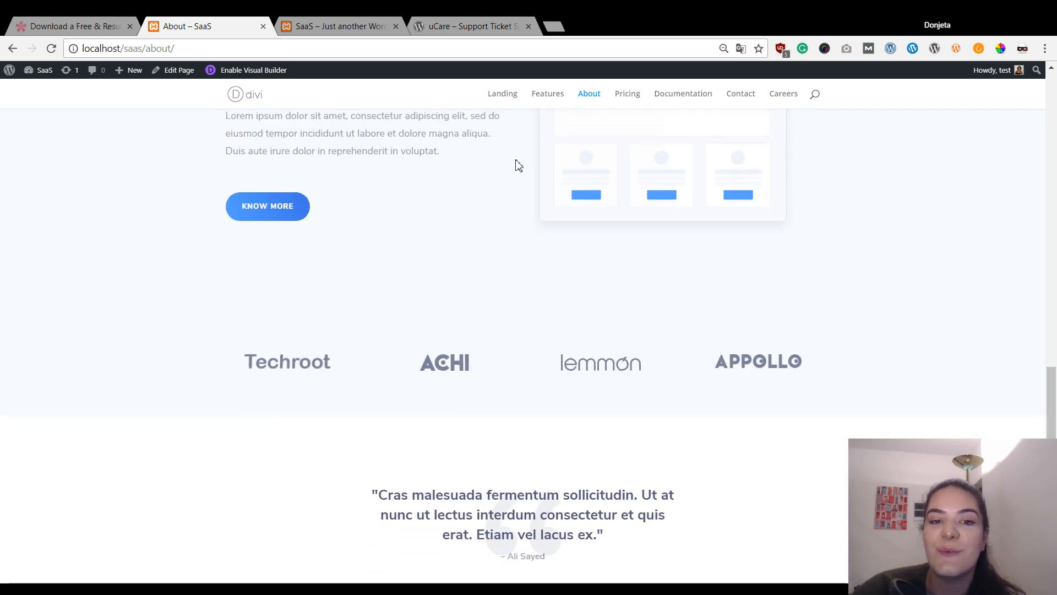
scroll(518, 166, down, 3)
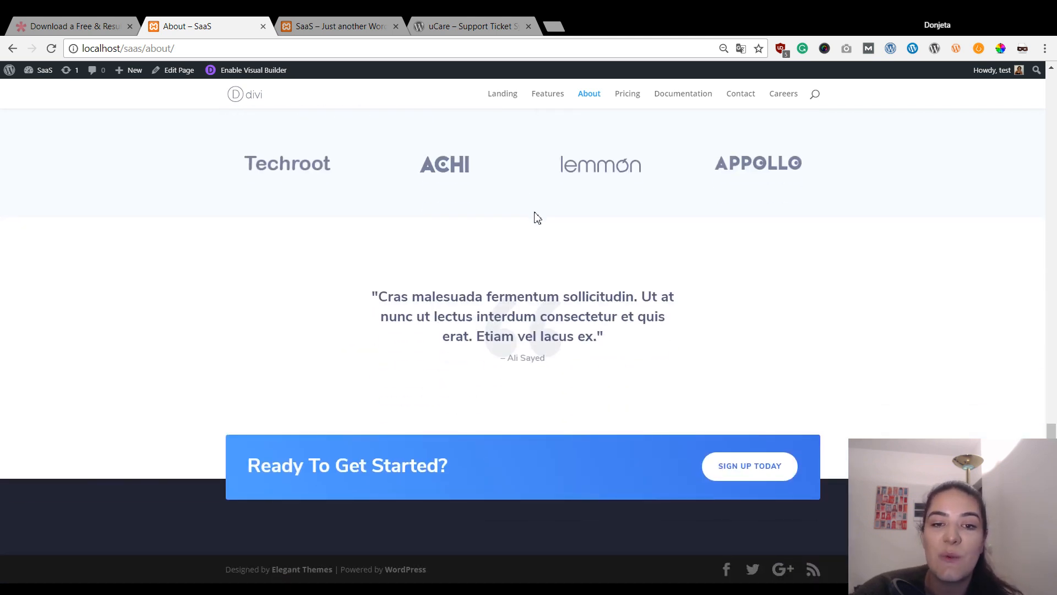
scroll(537, 217, up, 11)
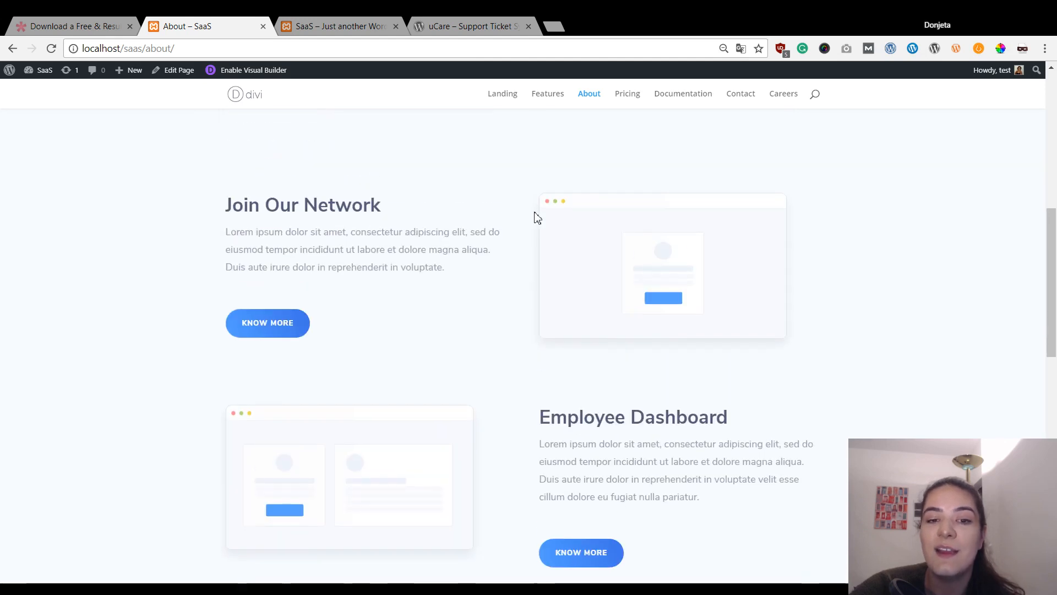
scroll(534, 212, up, 7)
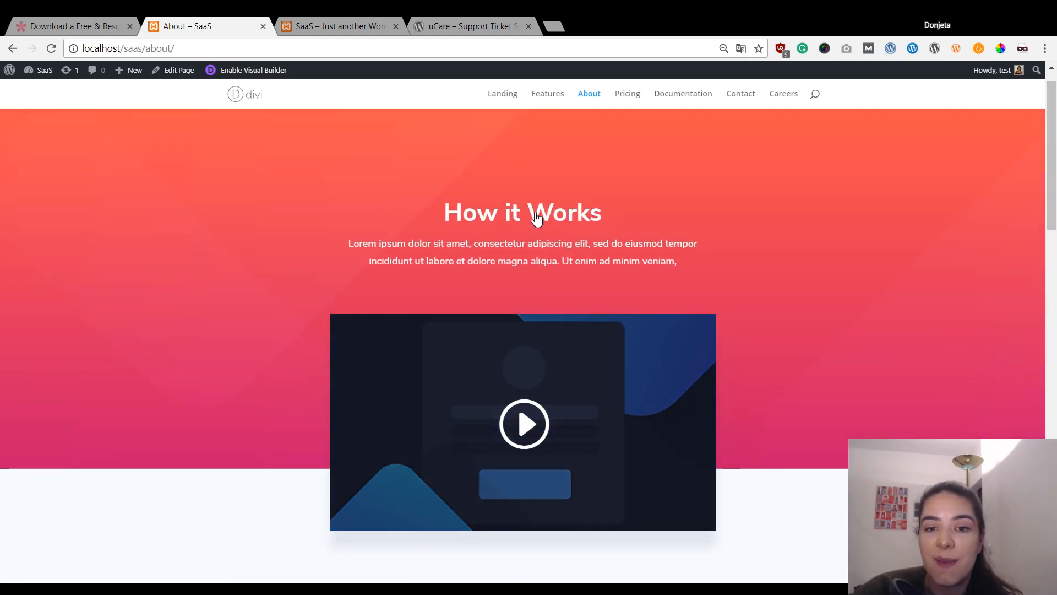
click(619, 108)
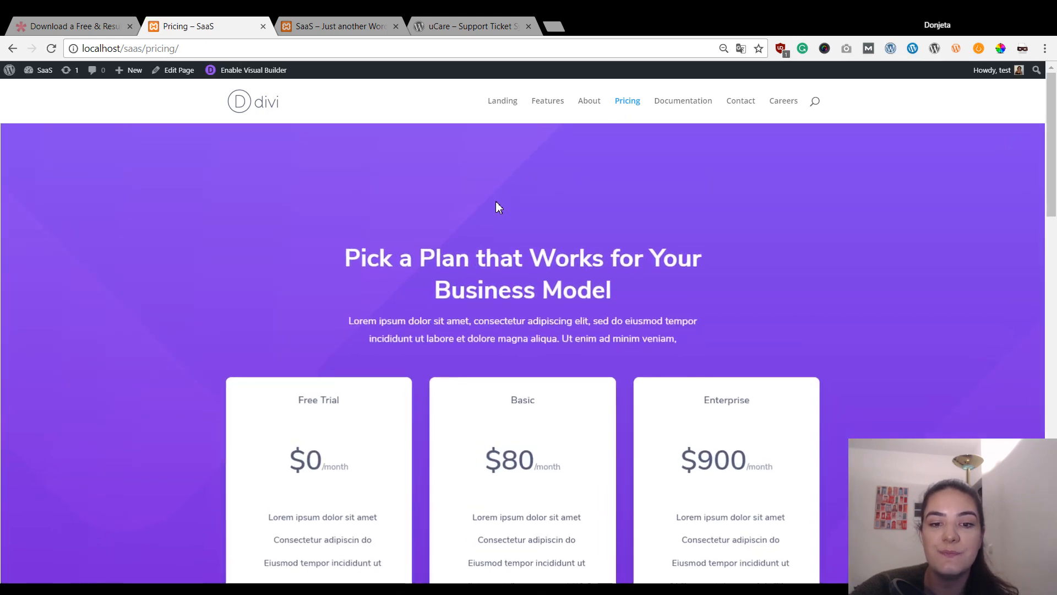
- Scroll through the Pricing page's Free Trial $0, Basic $80 and Enterprise $900 plans
scroll(497, 203, down, 8)
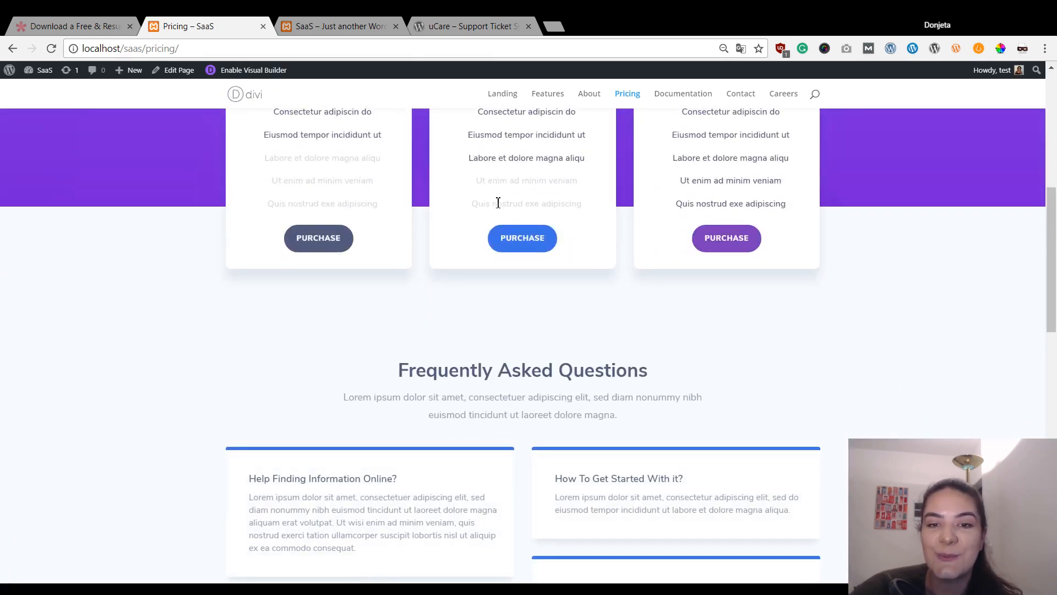
scroll(496, 205, down, 1)
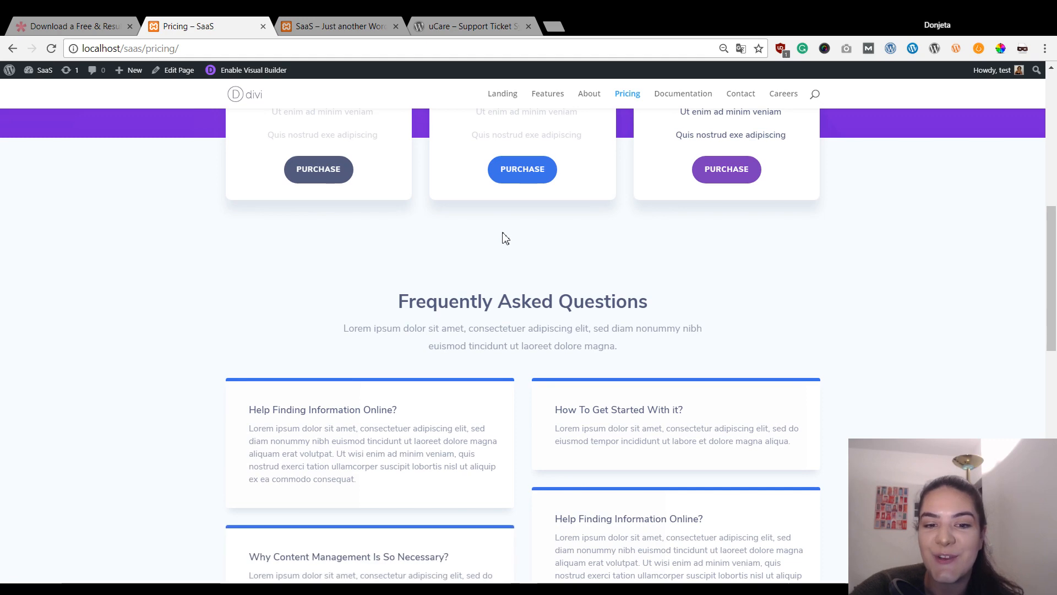
scroll(502, 239, down, 8)
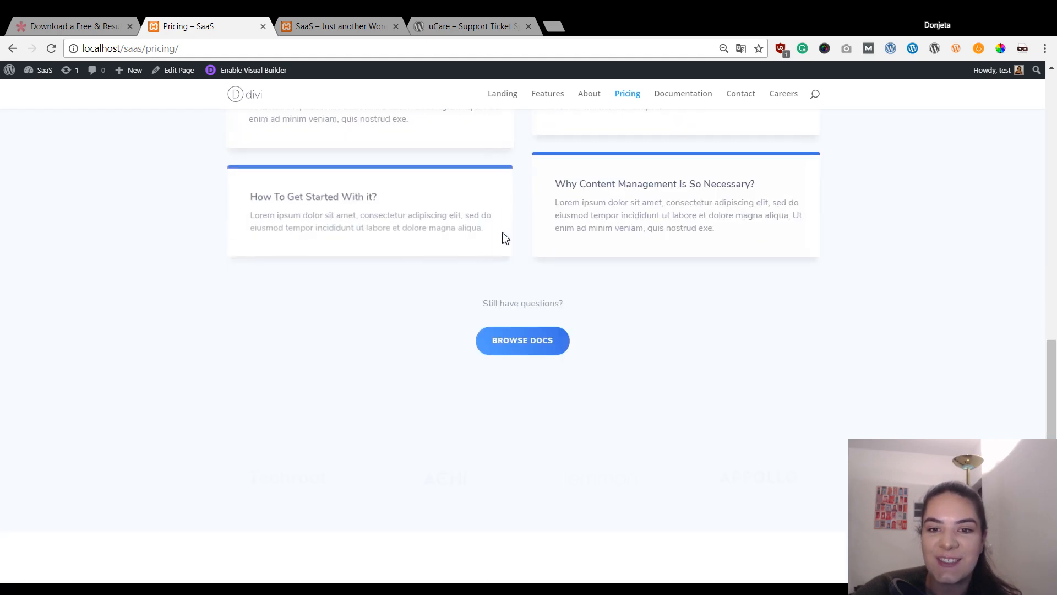
scroll(505, 238, down, 5)
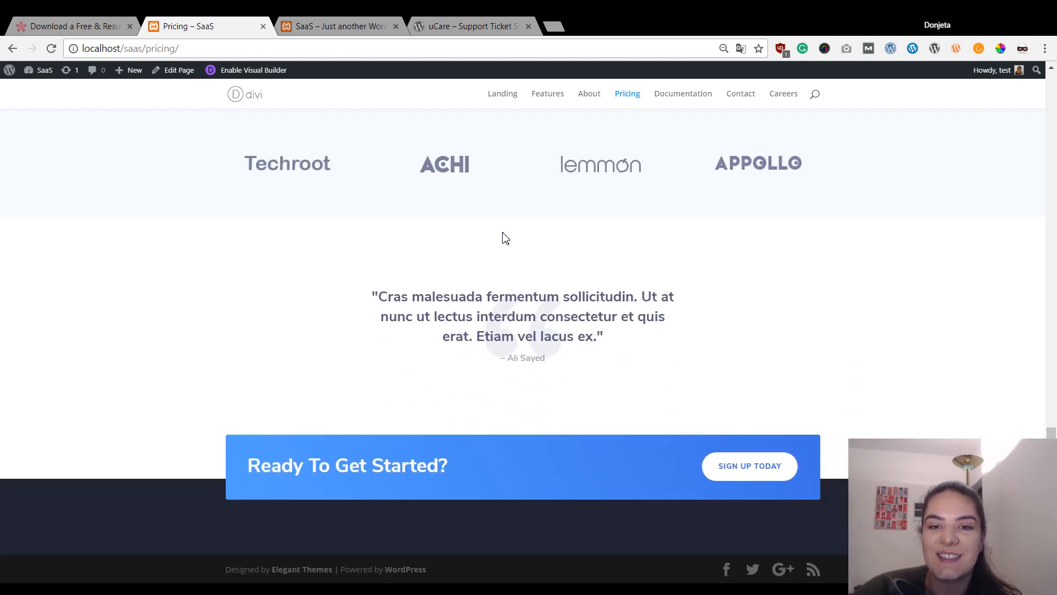
scroll(687, 172, up, 12)
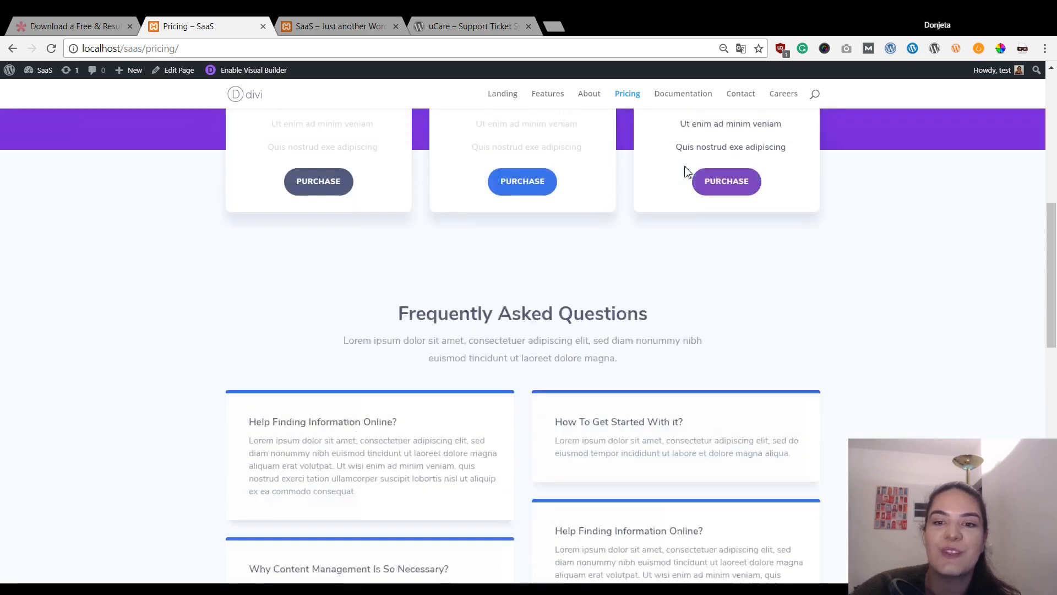
scroll(683, 166, up, 5)
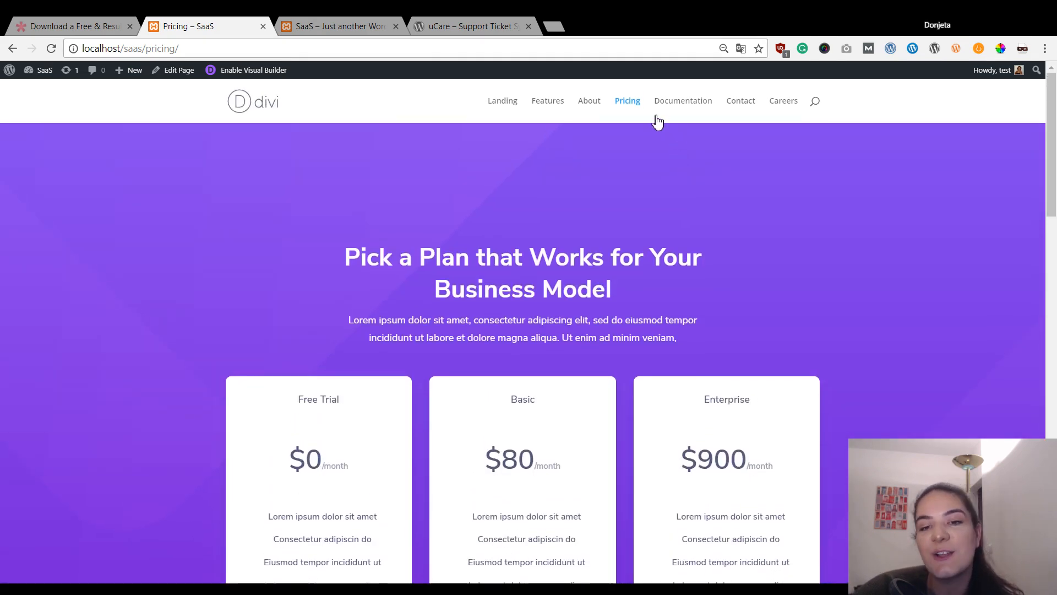
- Browse the Documentation page down to Request a Feature and the footer, then open Contact
click(674, 103)
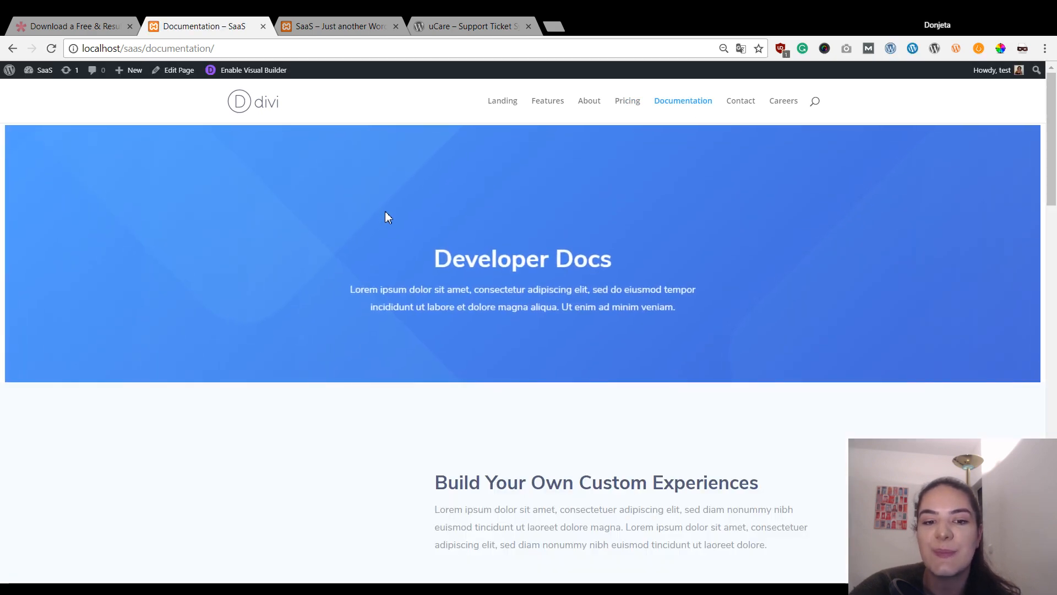
scroll(387, 216, down, 4)
scroll(573, 280, down, 6)
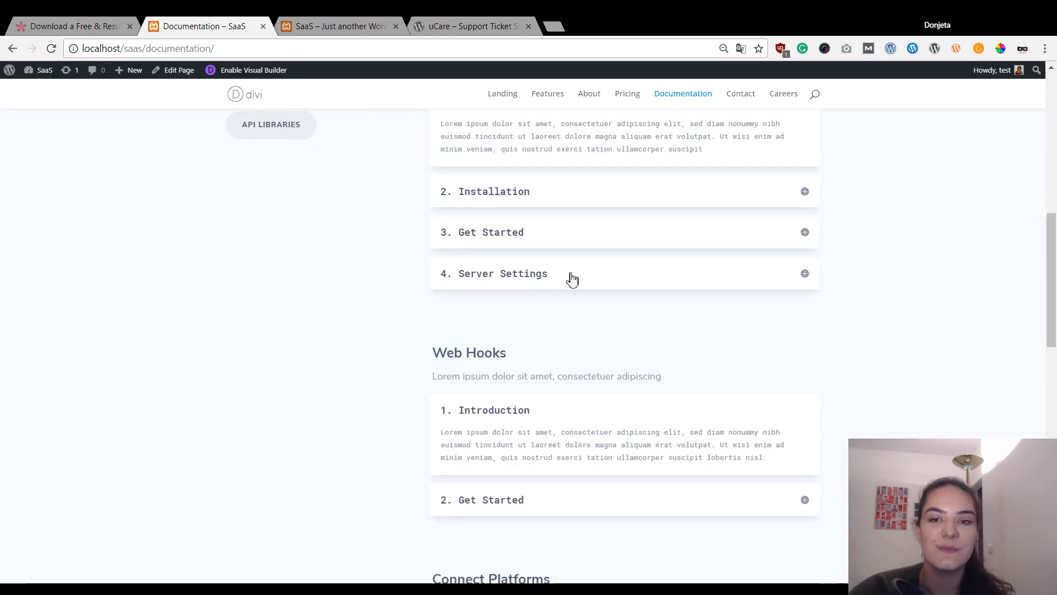
scroll(573, 280, down, 11)
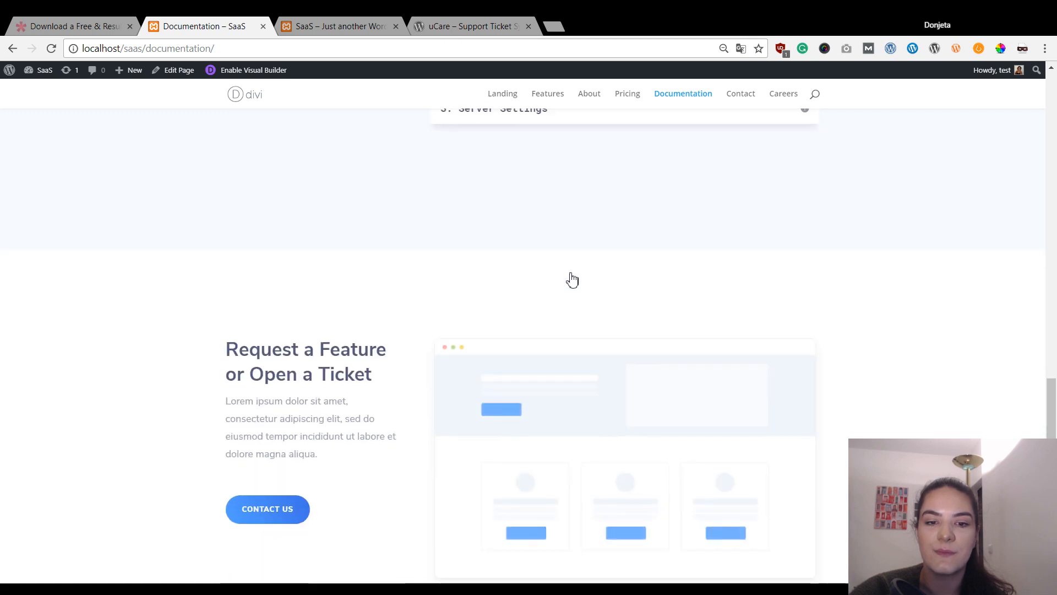
scroll(573, 280, down, 4)
click(739, 99)
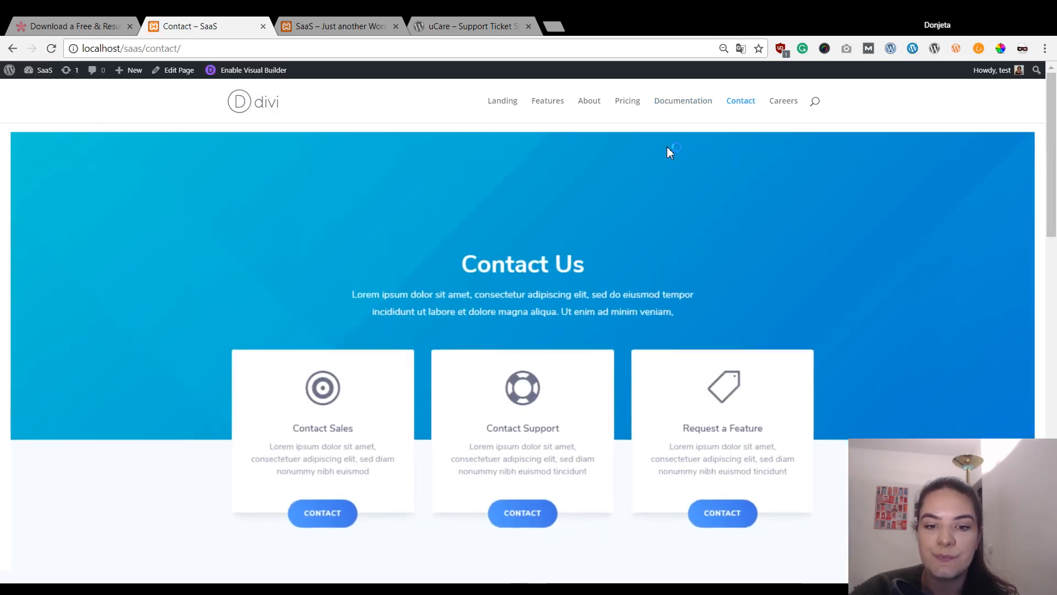
- Scroll through the Contact and Careers pages, then switch to the other SaaS site's landing page
scroll(668, 148, down, 14)
scroll(669, 147, down, 6)
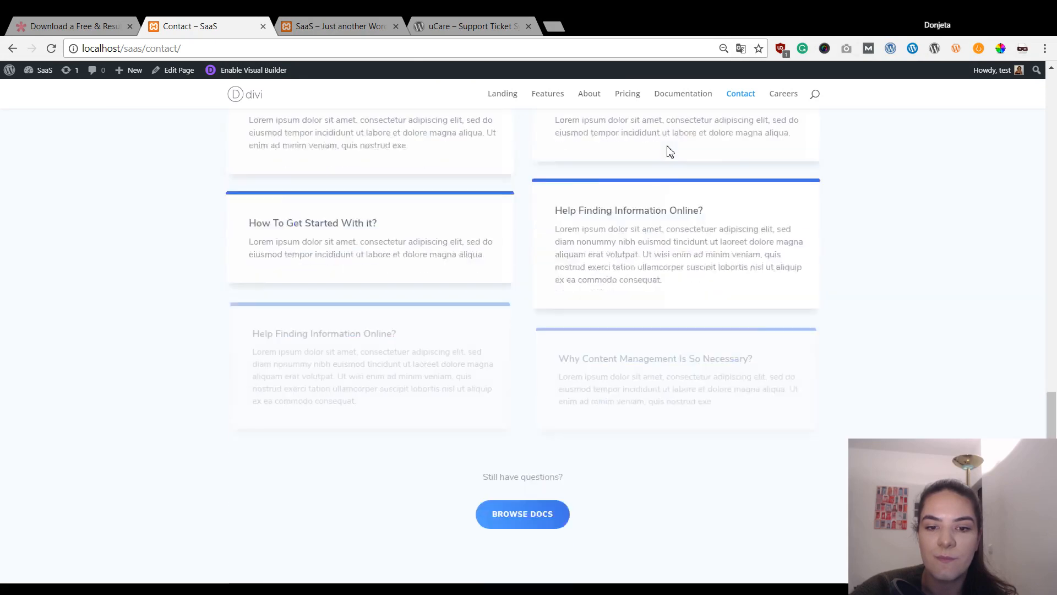
click(785, 97)
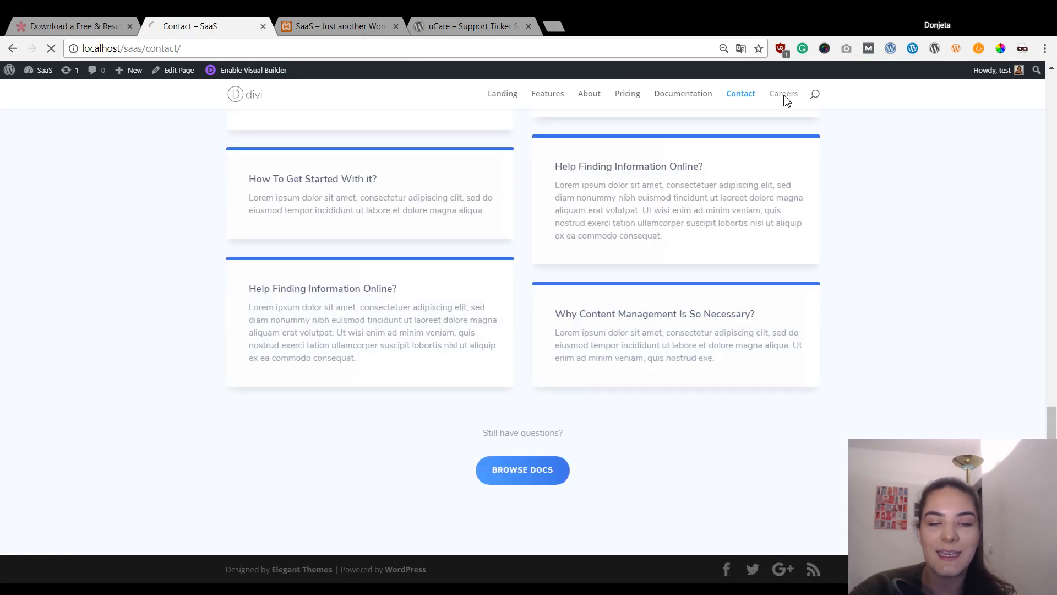
scroll(550, 175, down, 11)
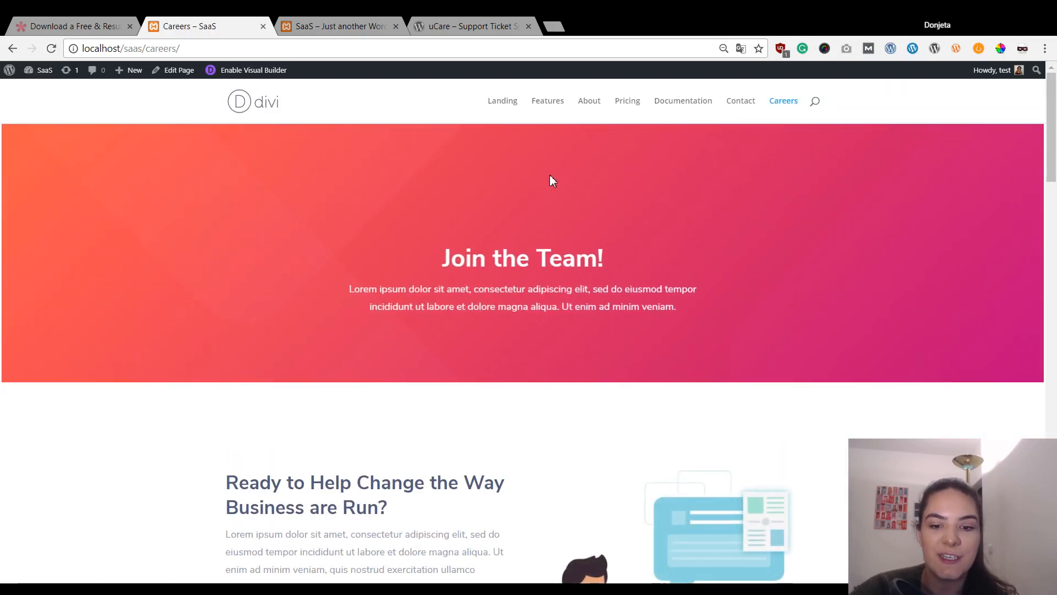
scroll(552, 181, down, 10)
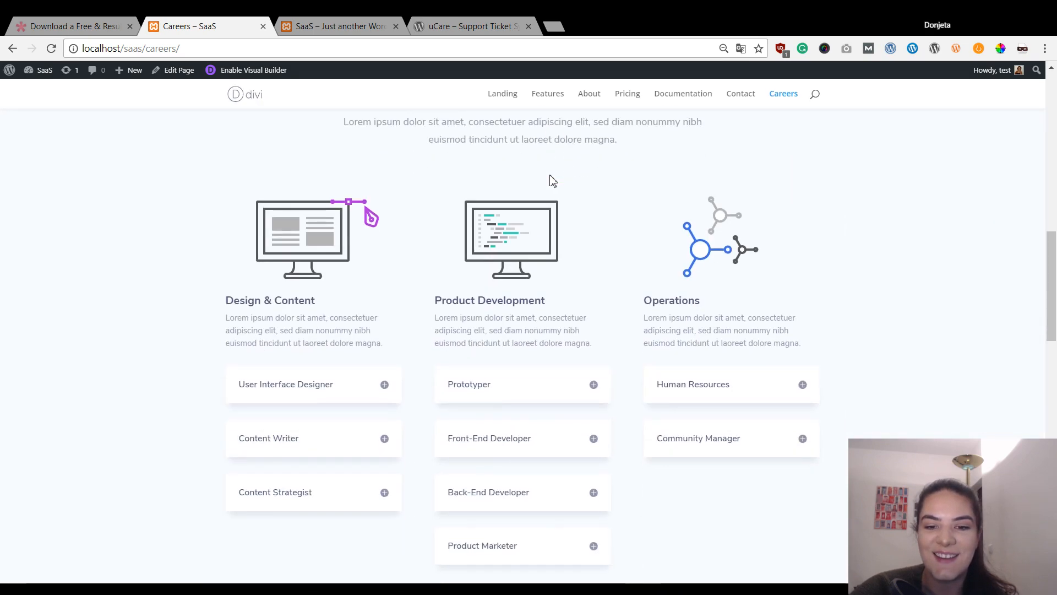
scroll(551, 176, down, 4)
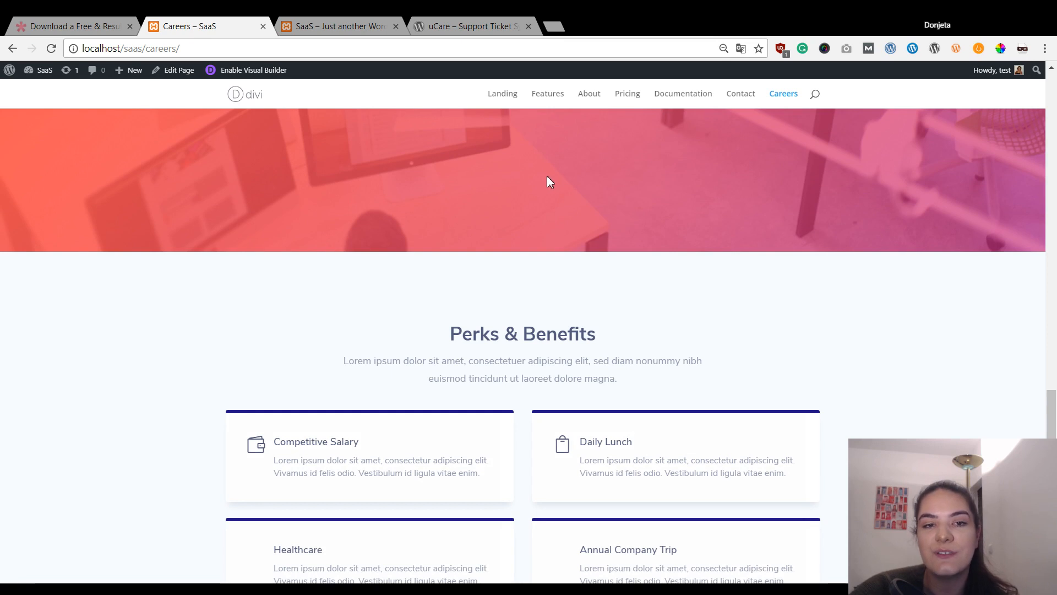
scroll(548, 180, down, 4)
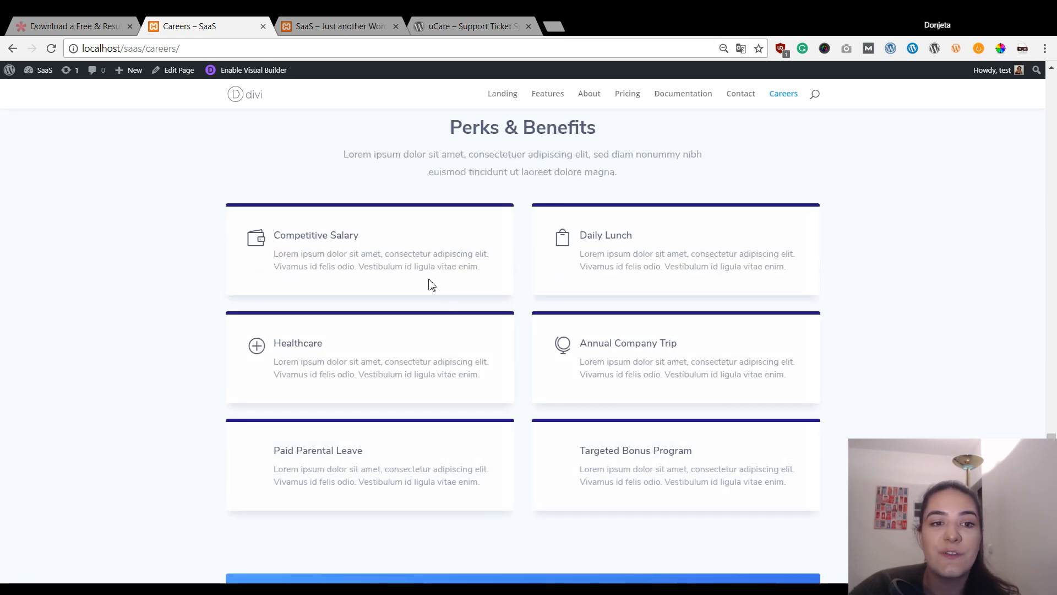
scroll(425, 196, up, 10)
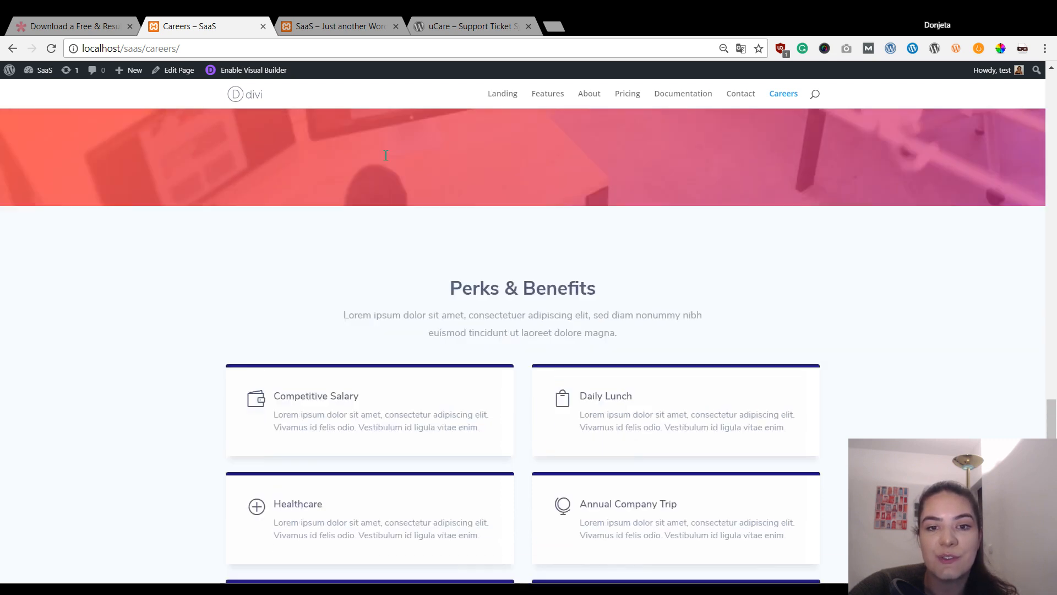
click(315, 20)
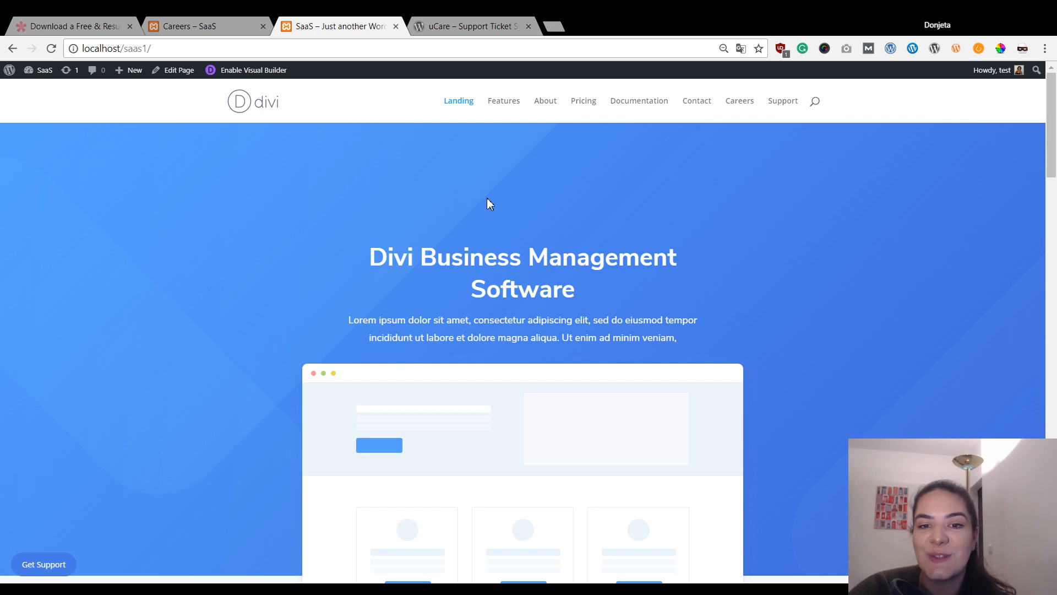
- Scroll the Divi Business Management Software landing page and open the Get Support helpdesk
scroll(486, 204, down, 5)
scroll(540, 278, down, 4)
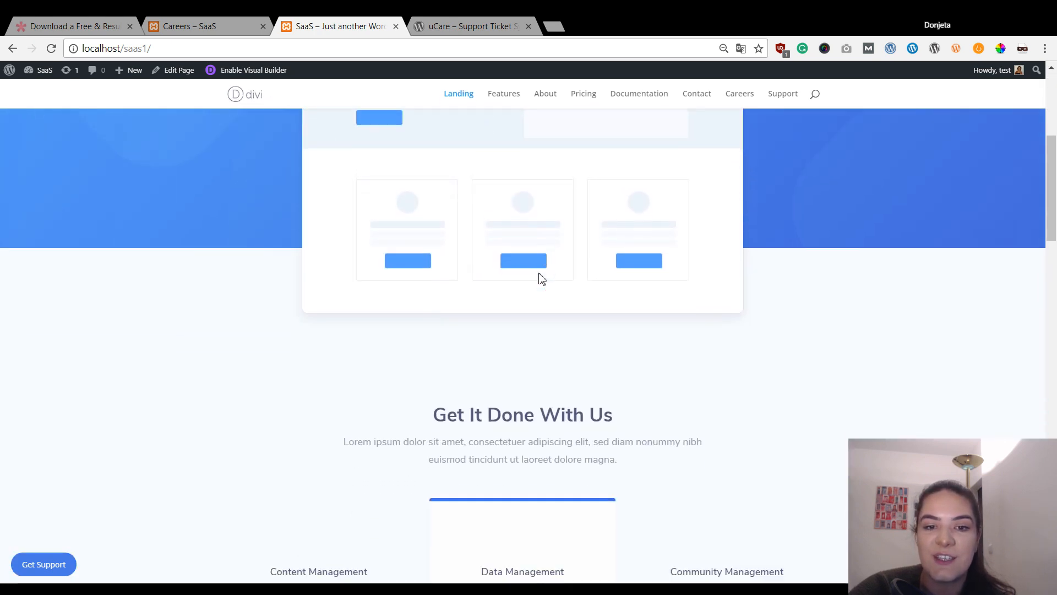
scroll(317, 323, up, 2)
scroll(314, 324, up, 5)
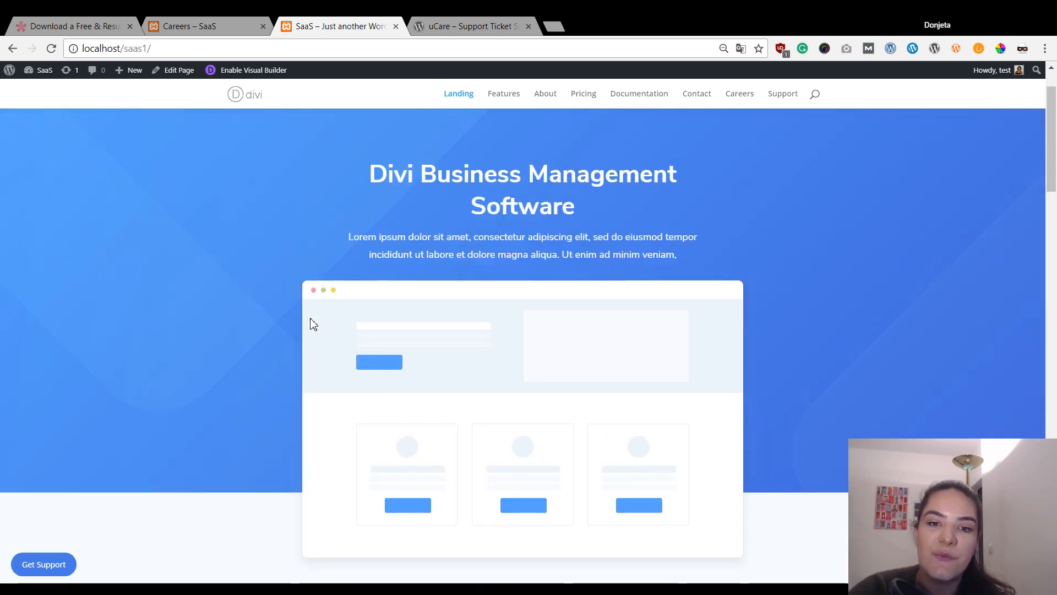
scroll(314, 323, down, 4)
scroll(281, 308, down, 5)
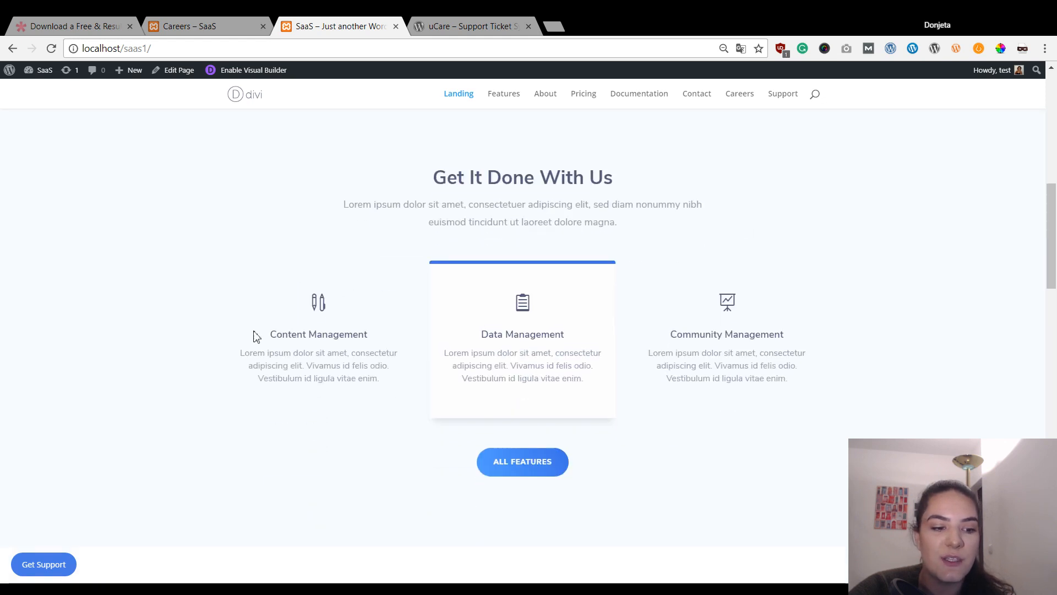
click(55, 573)
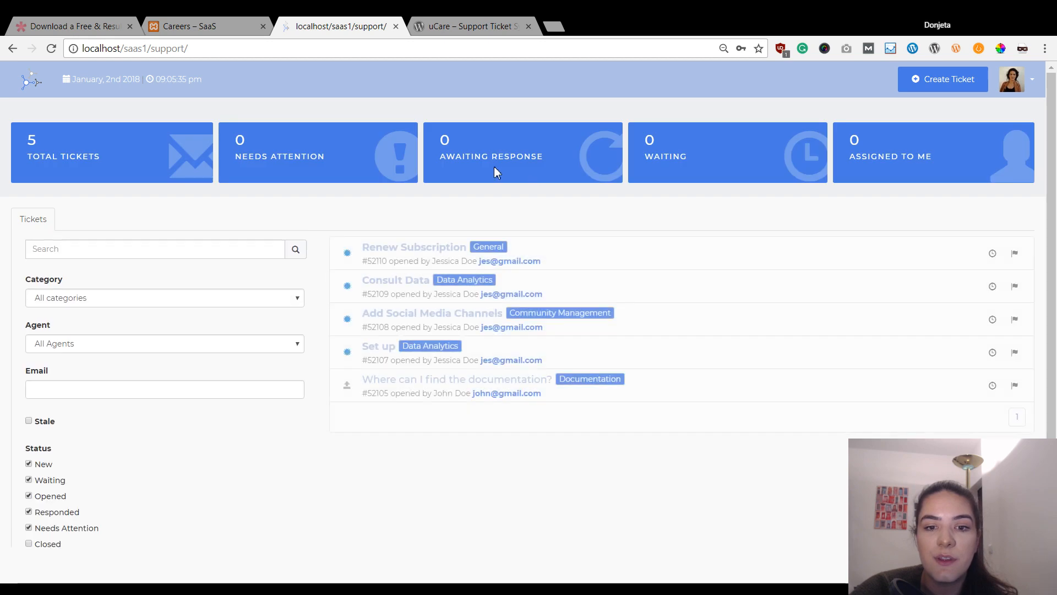
- View the Renew Subscription ticket's details, then return to the previous page
scroll(538, 361, down, 3)
scroll(551, 404, up, 3)
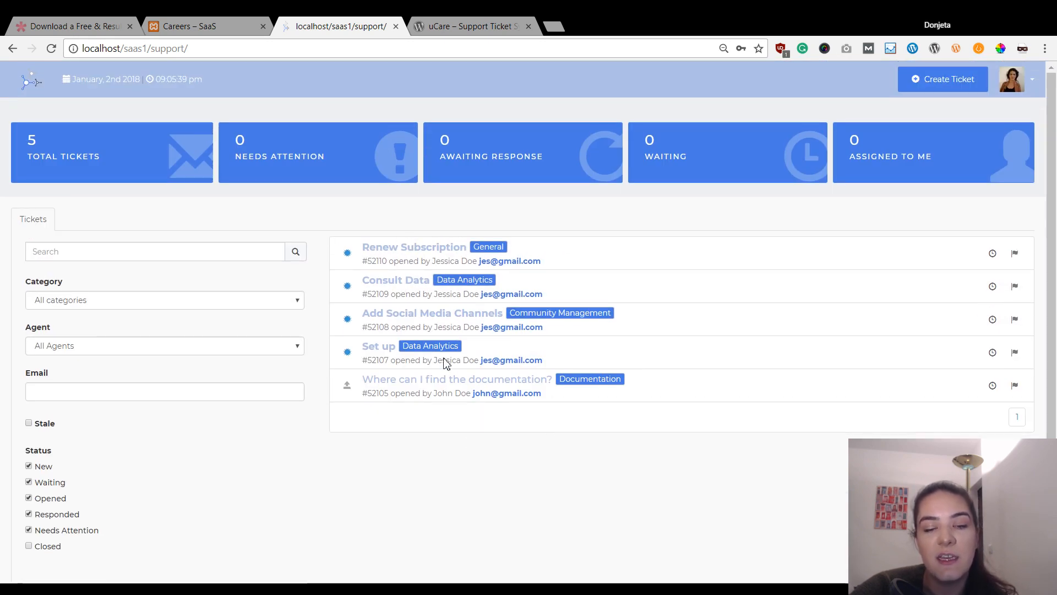
click(433, 257)
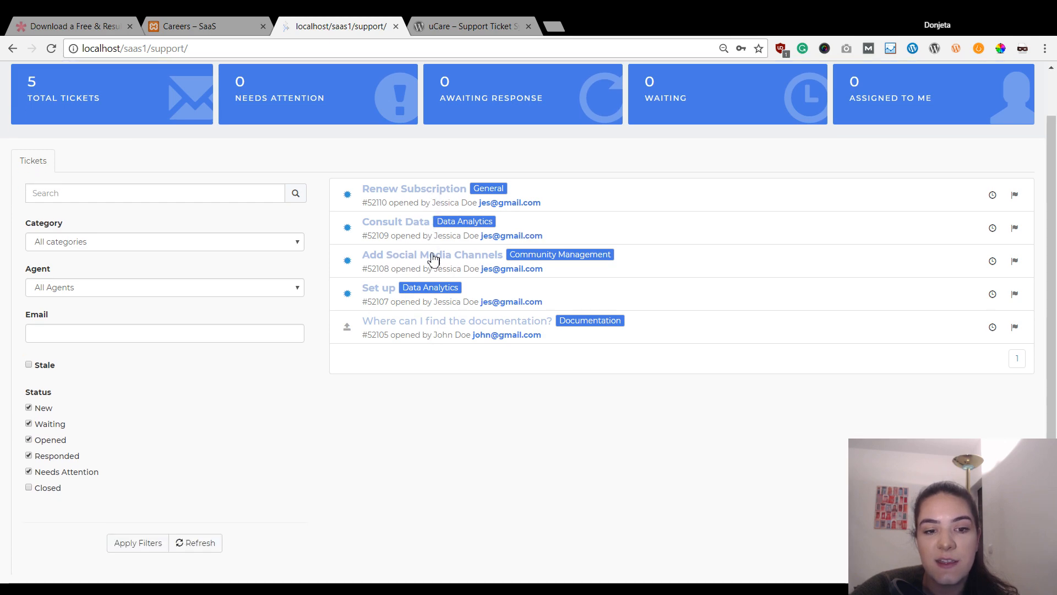
scroll(383, 249, down, 3)
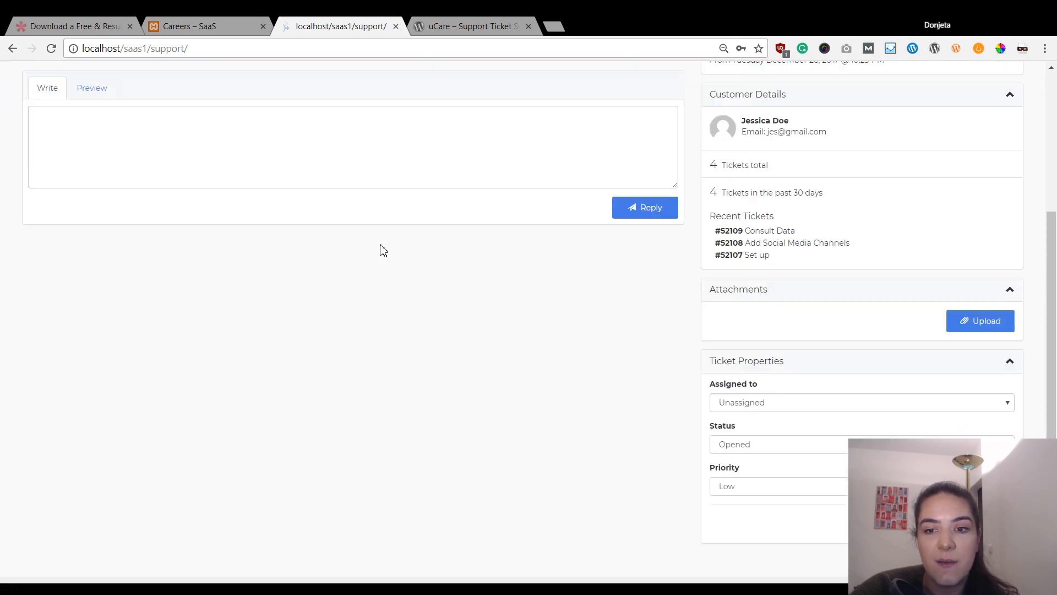
scroll(308, 204, up, 4)
click(13, 49)
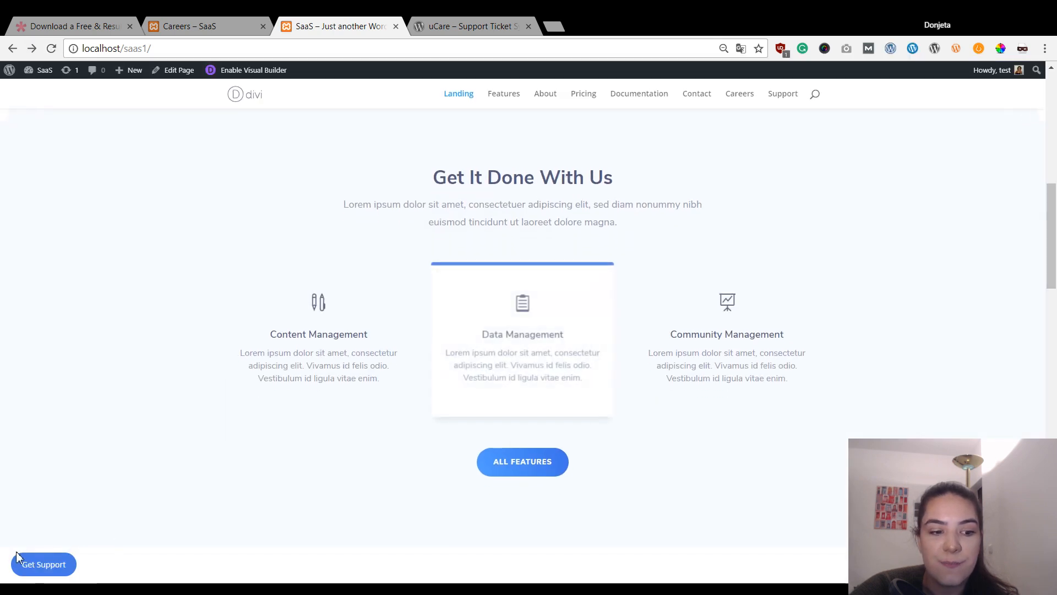
- Reopen the support desk and log out from the avatar menu
click(24, 563)
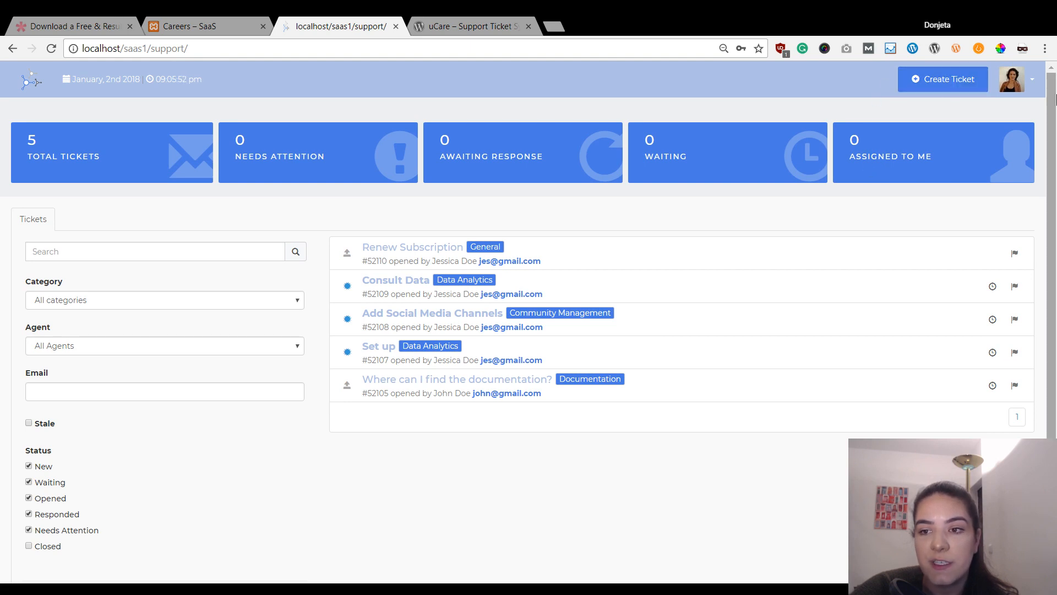
click(1028, 80)
click(977, 180)
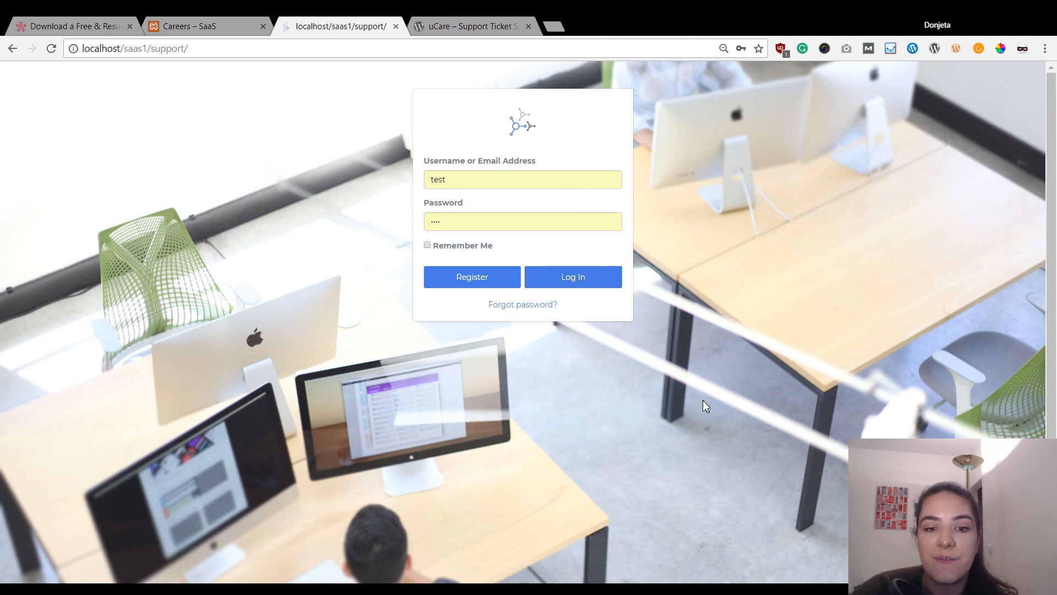
- Log back in to the uCare helpdesk
click(583, 283)
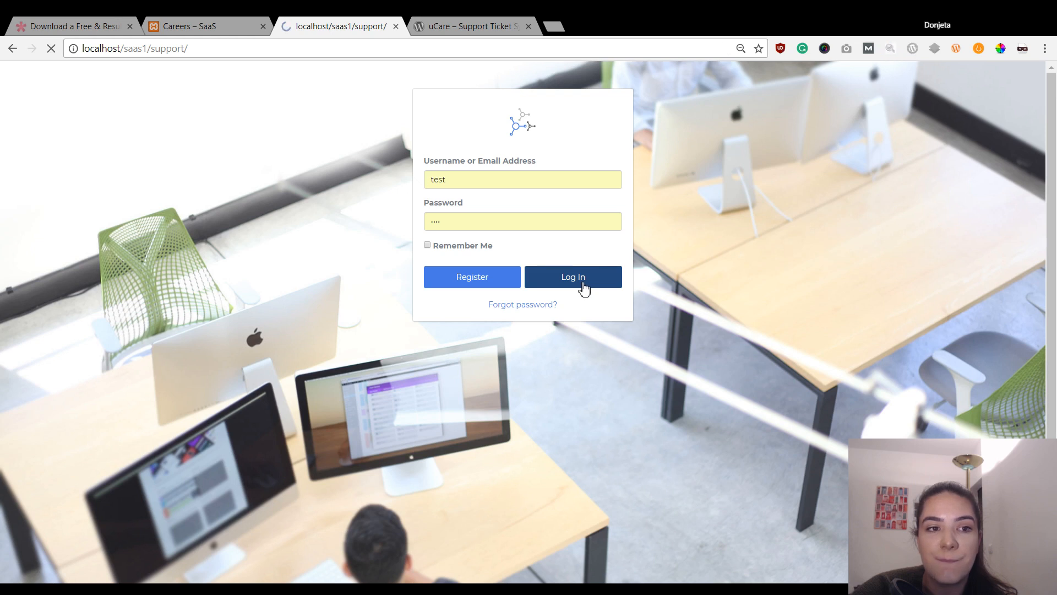
scroll(397, 198, down, 3)
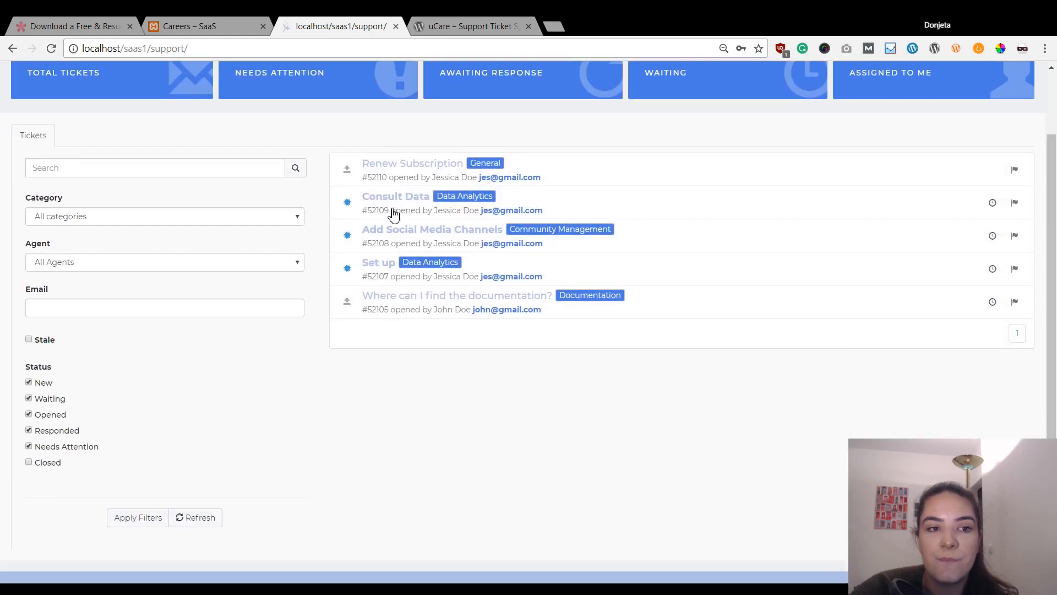
scroll(357, 184, up, 3)
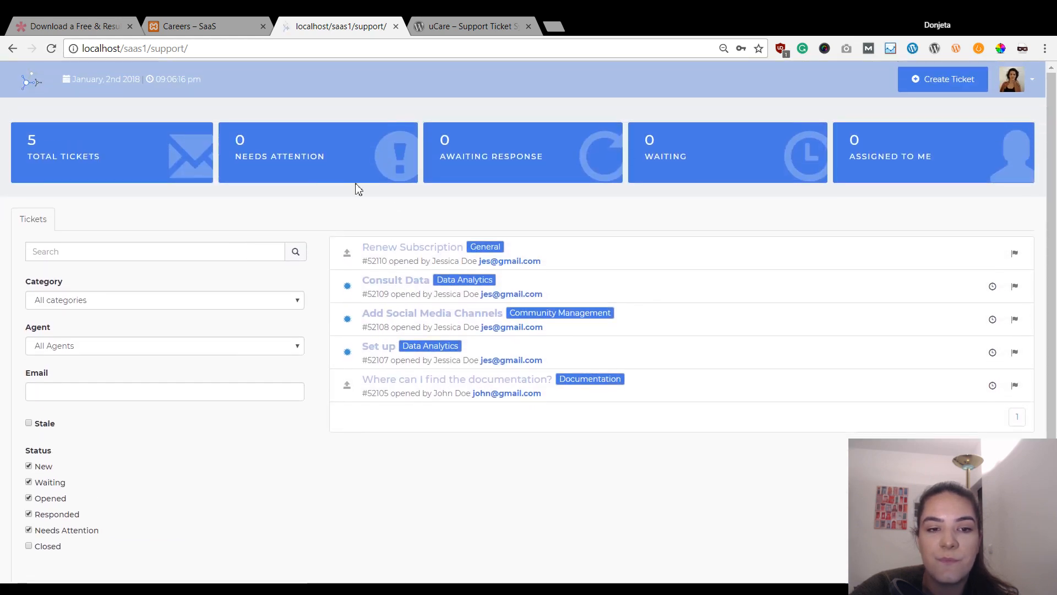
- Start a new support request and inspect its category list, subject and description fields
click(942, 80)
click(659, 167)
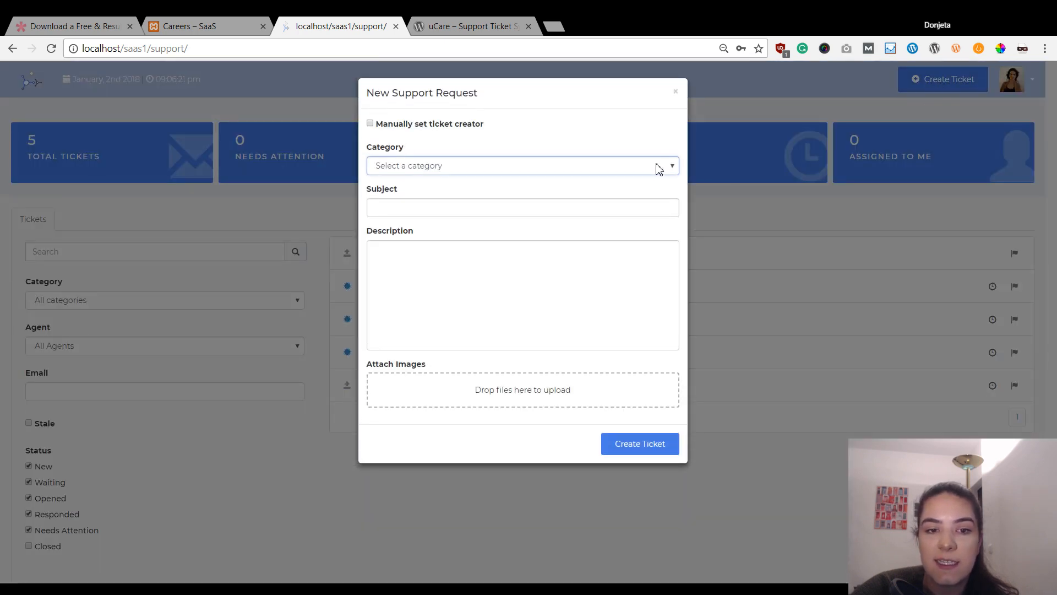
click(585, 135)
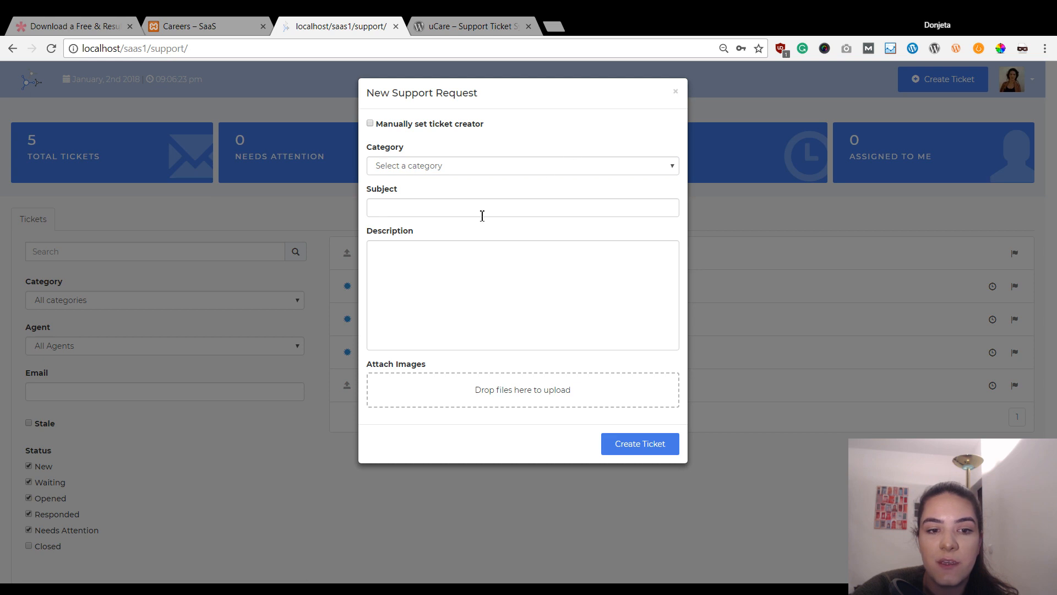
click(482, 216)
click(473, 274)
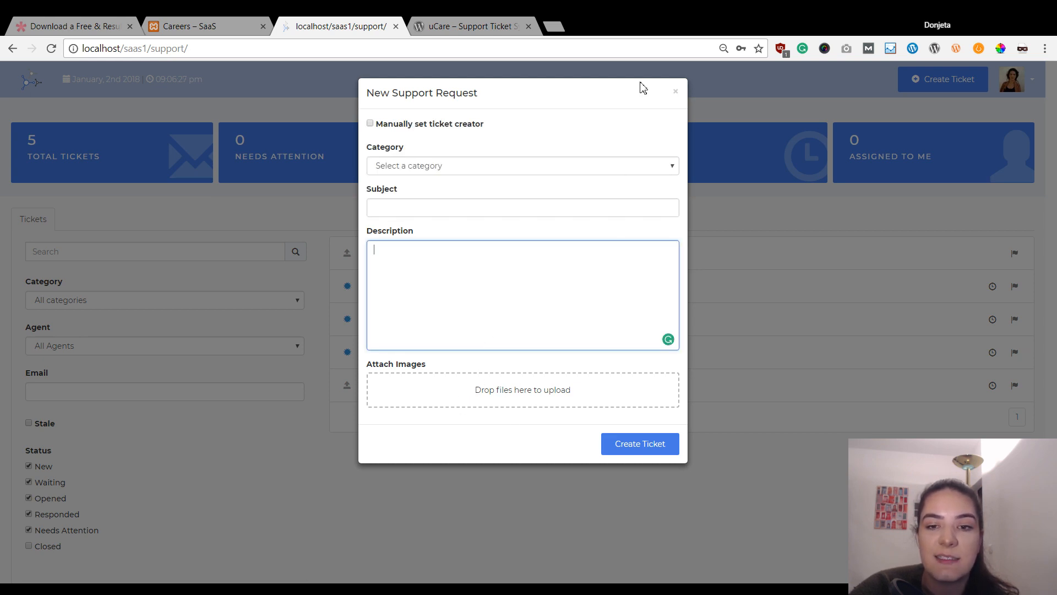
click(675, 95)
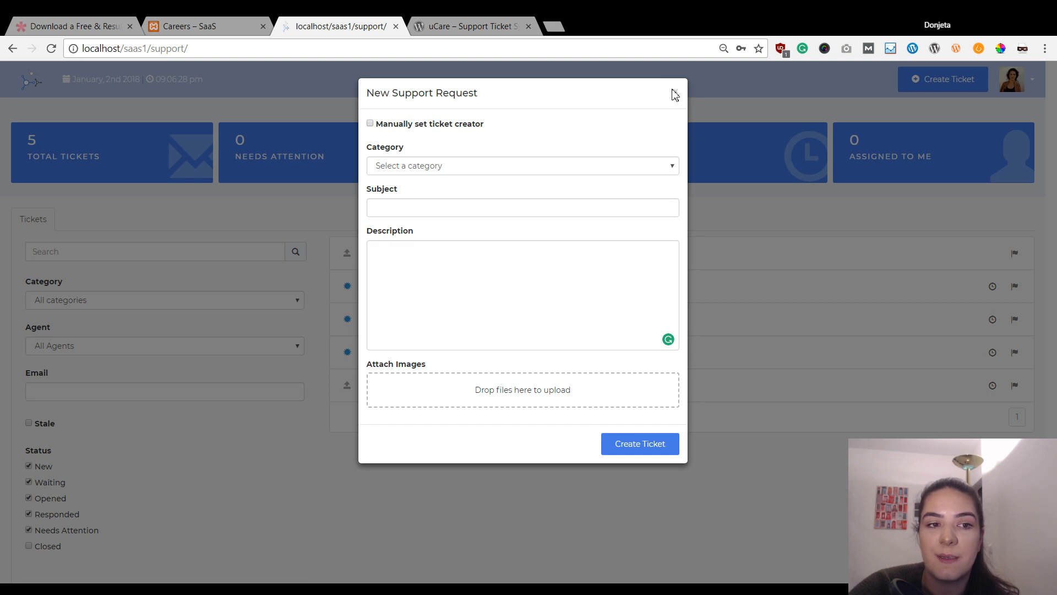
- Load localhost/saas1/ by removing /support/ from the address, then return to the Careers page
click(152, 49)
click(147, 48)
drag(147, 48, 256, 61)
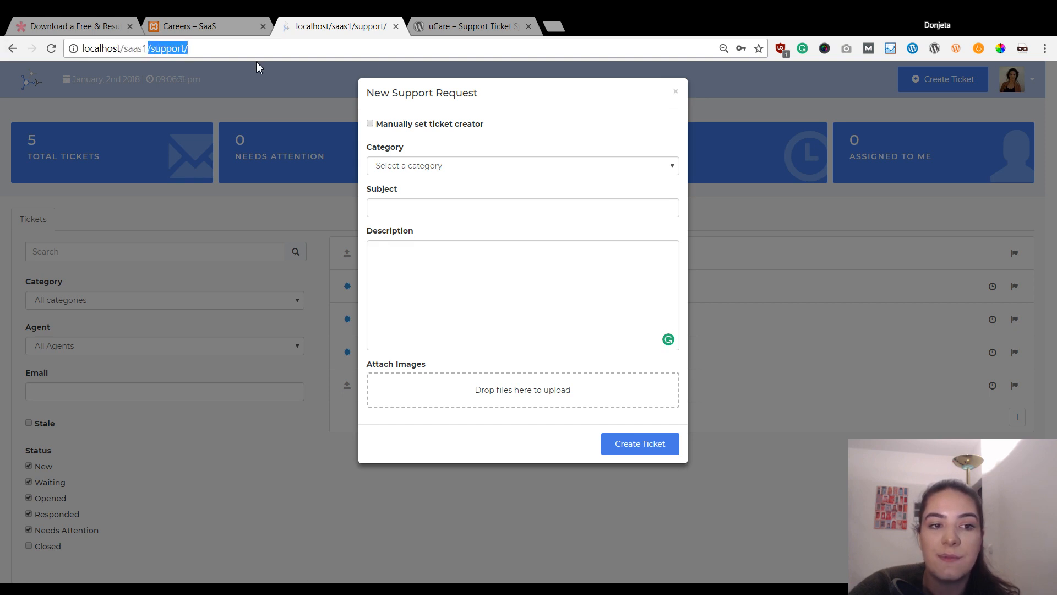
key(BackSpace)
key(Return)
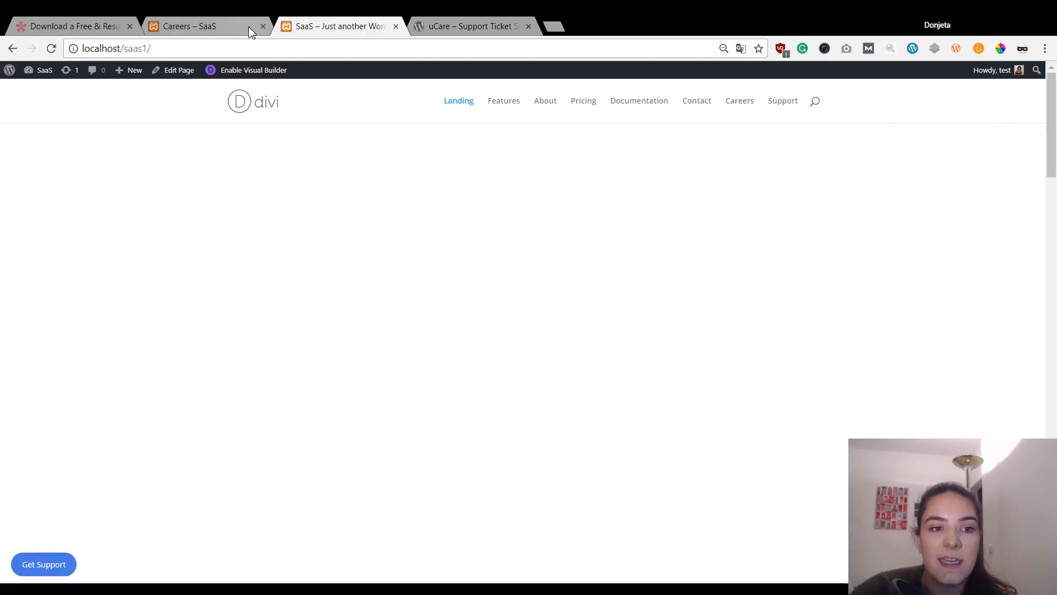
click(247, 26)
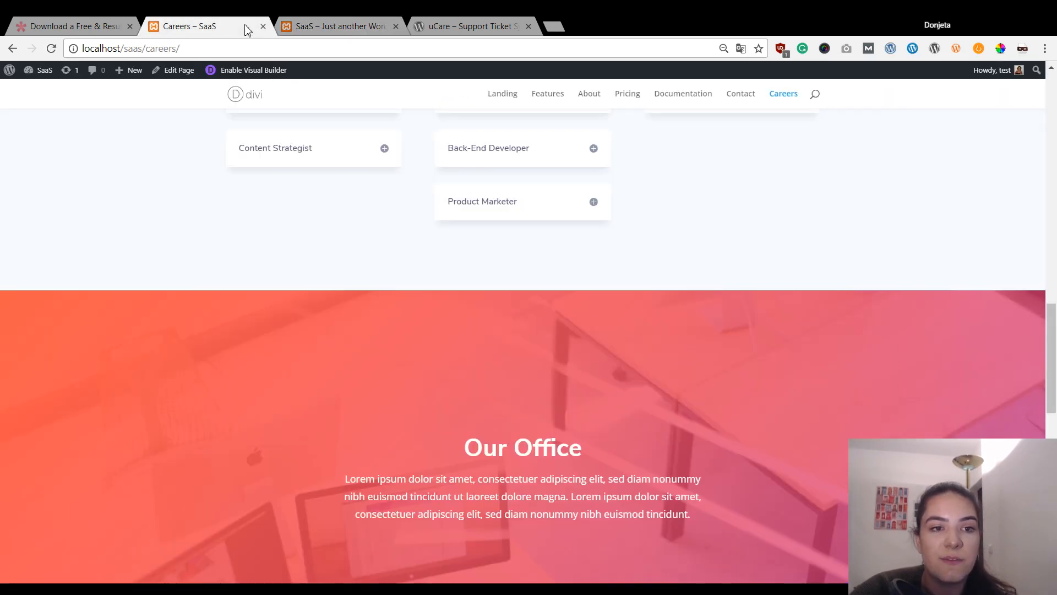
scroll(267, 263, down, 6)
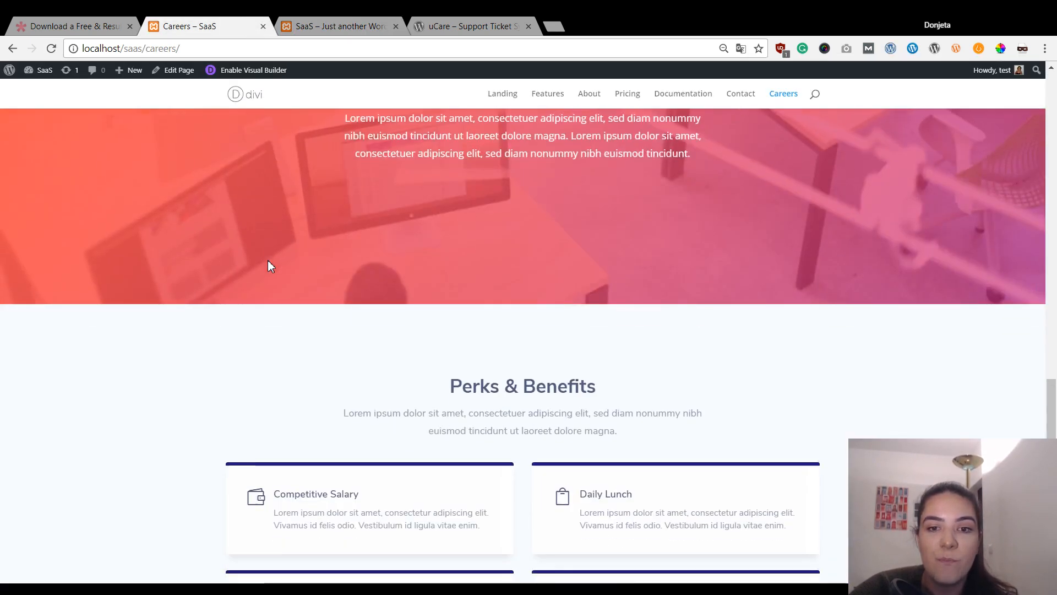
scroll(268, 263, down, 3)
scroll(268, 264, down, 3)
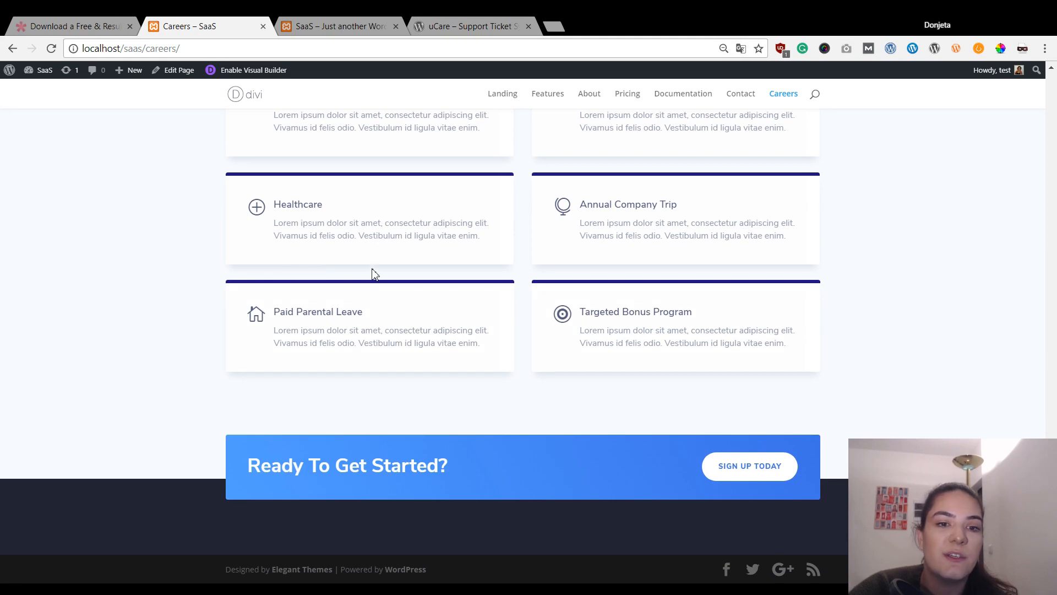
scroll(373, 274, up, 15)
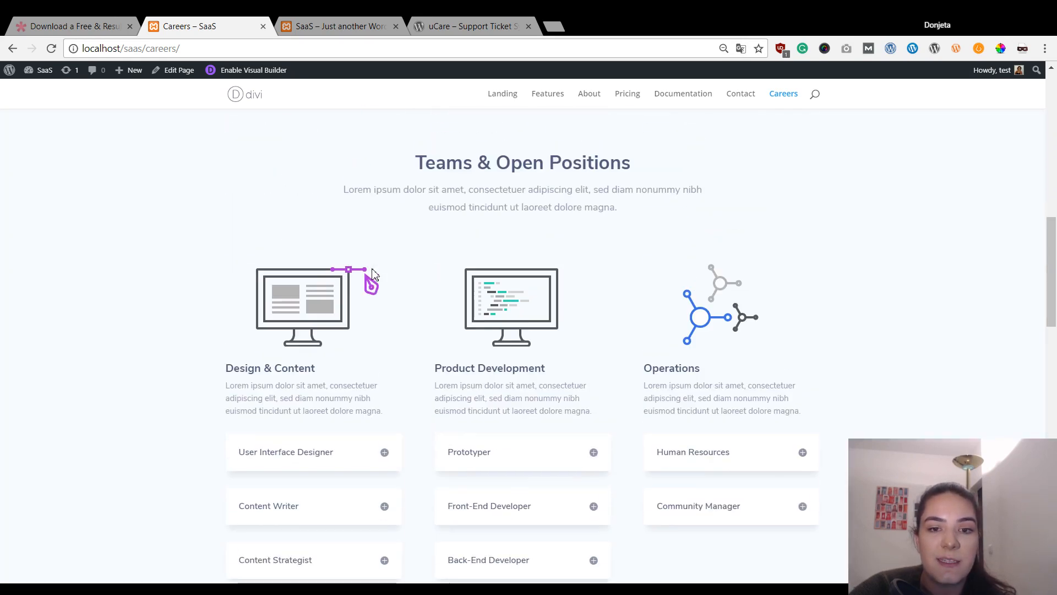
scroll(372, 271, up, 4)
scroll(372, 272, down, 4)
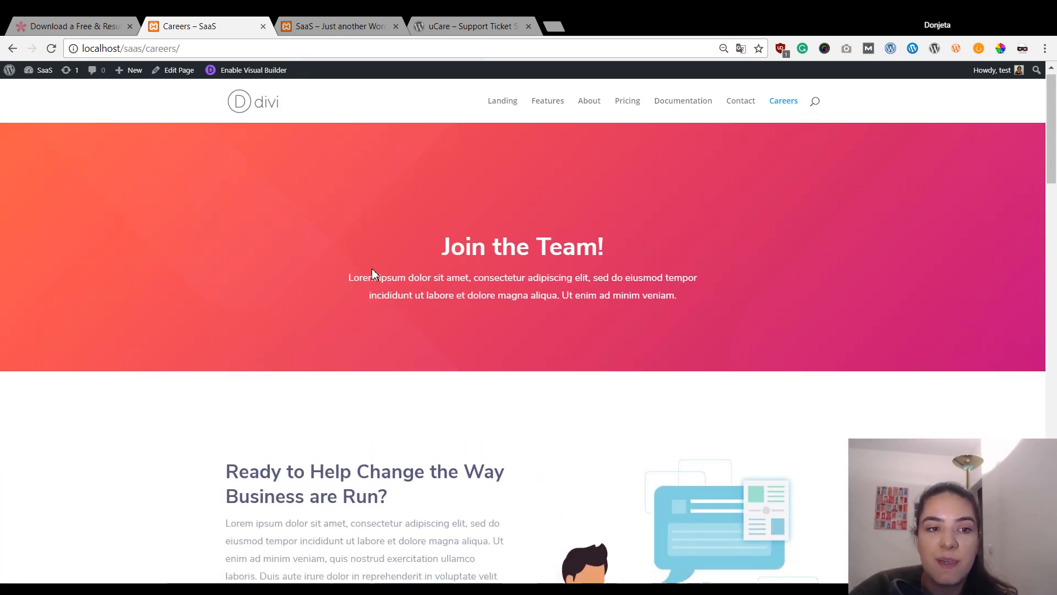
scroll(256, 218, up, 4)
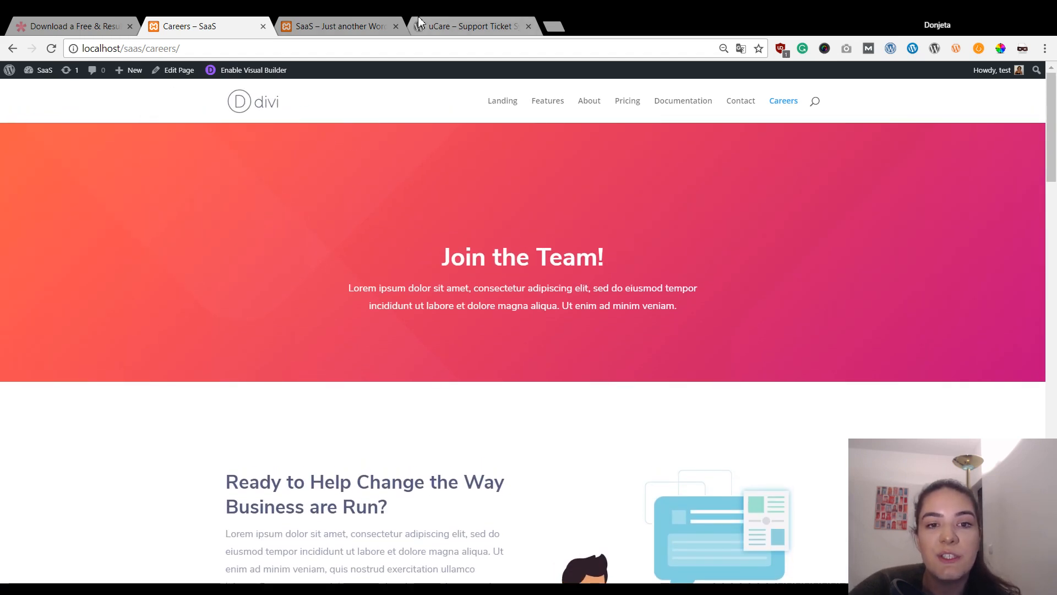
click(456, 22)
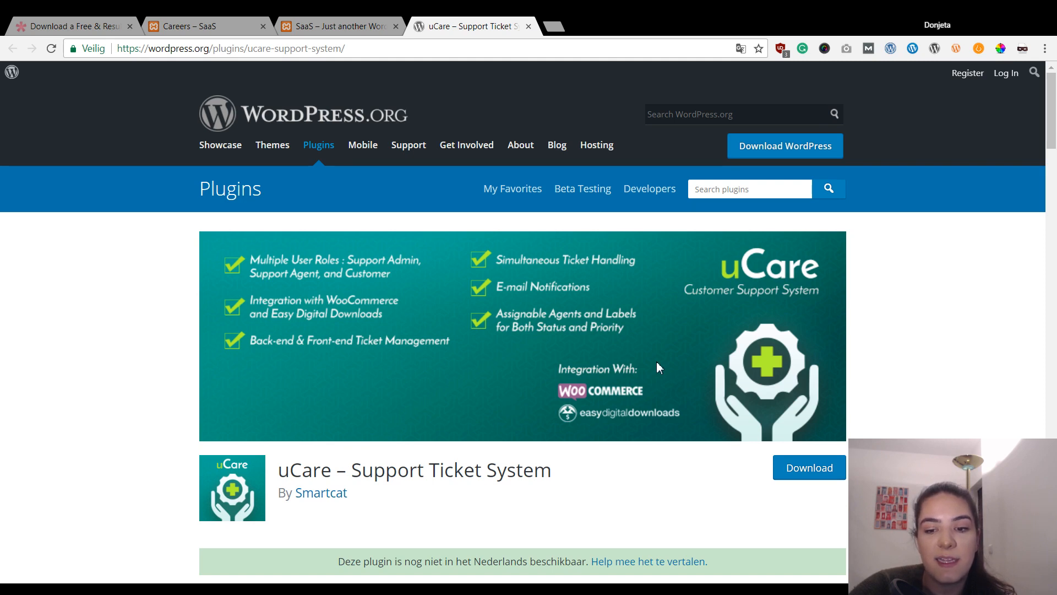
scroll(979, 435, down, 3)
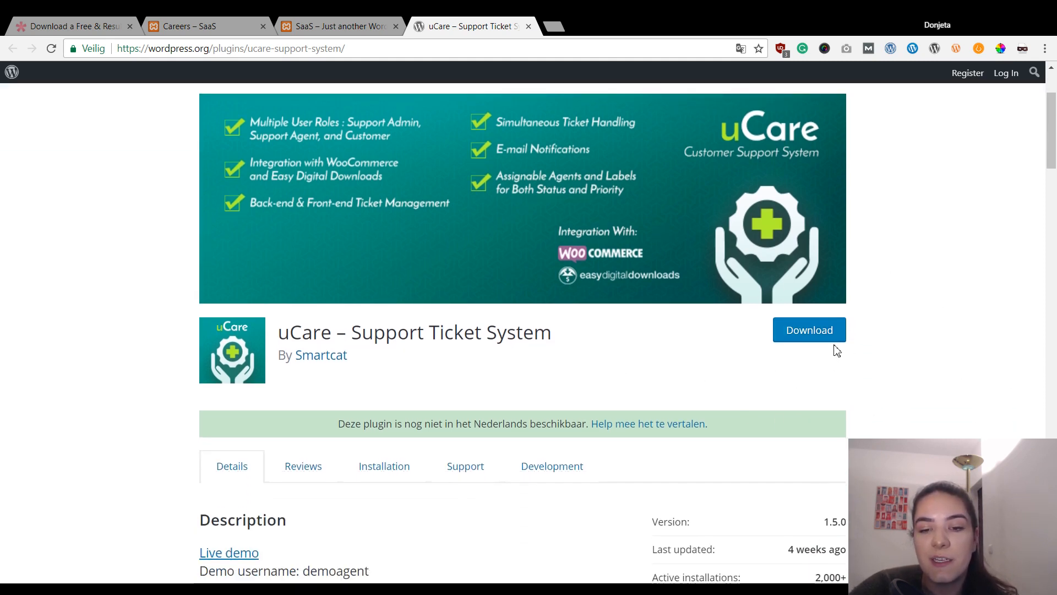
click(252, 22)
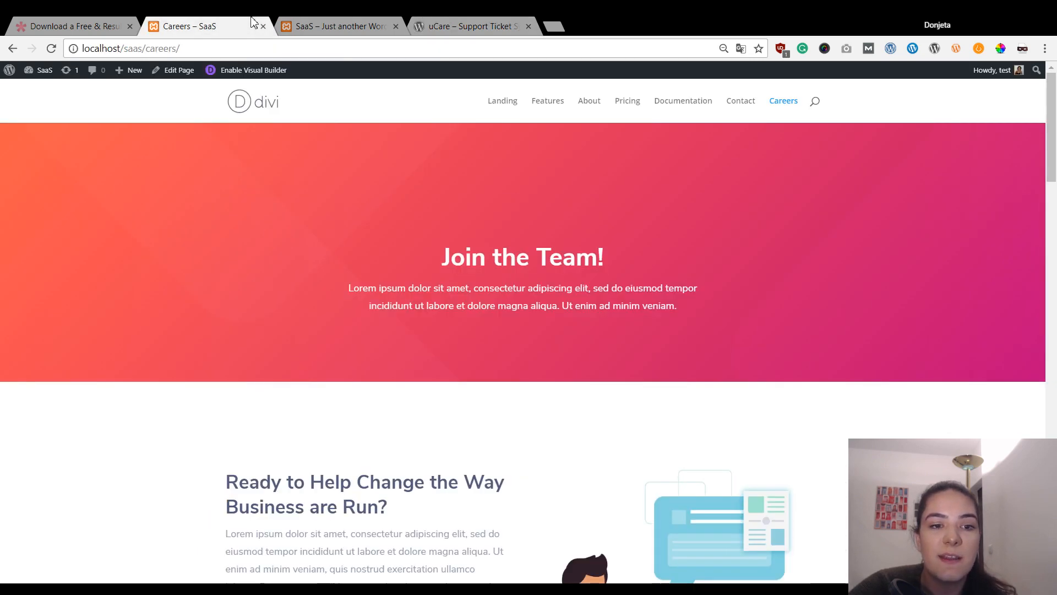
- Activate the uCare – Support Ticket System plugin from the admin's Installed Plugins list
click(9, 75)
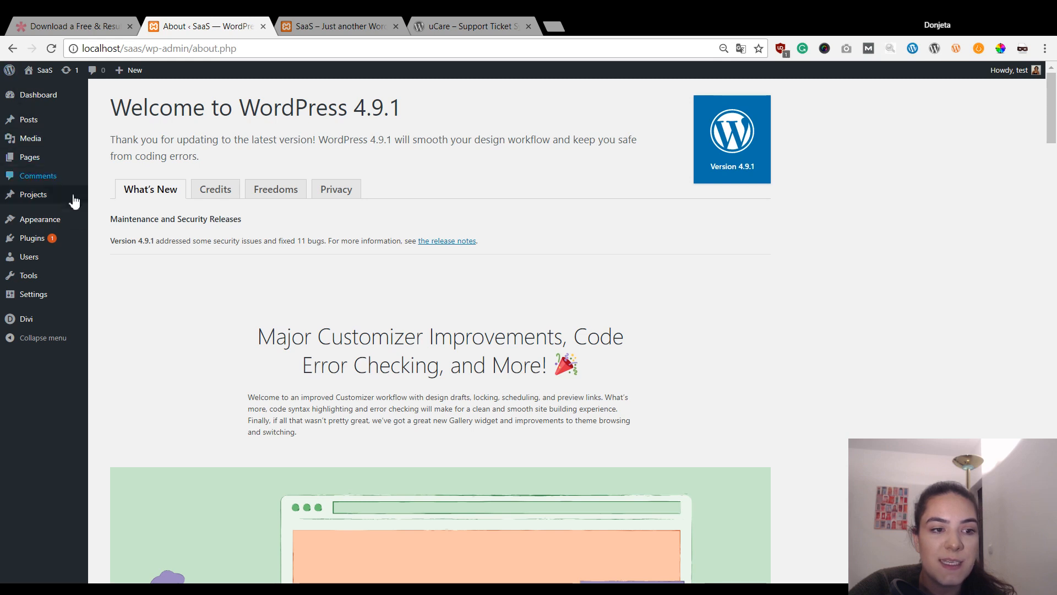
click(31, 242)
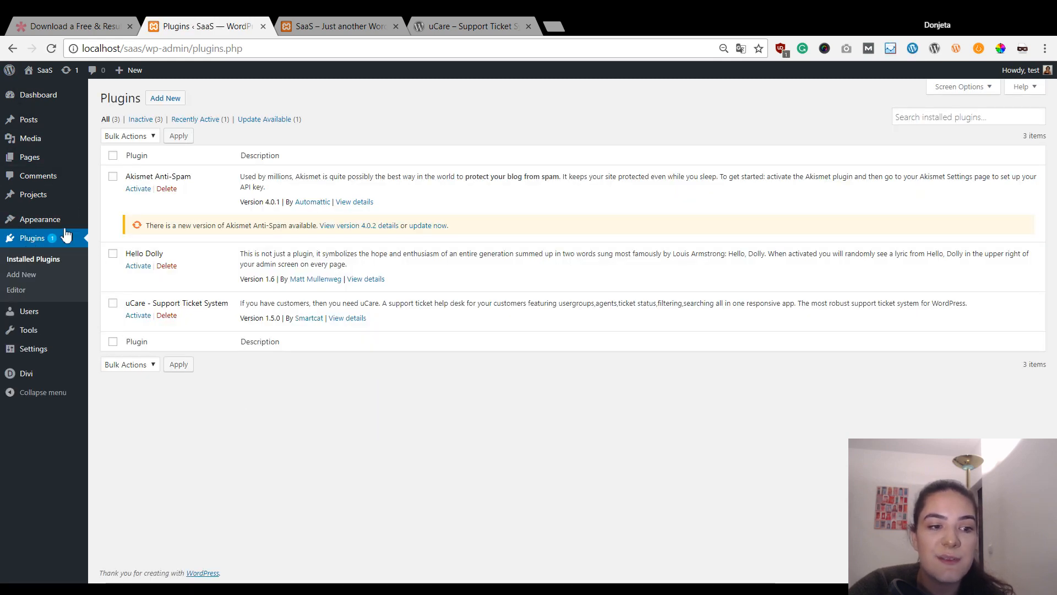
click(179, 103)
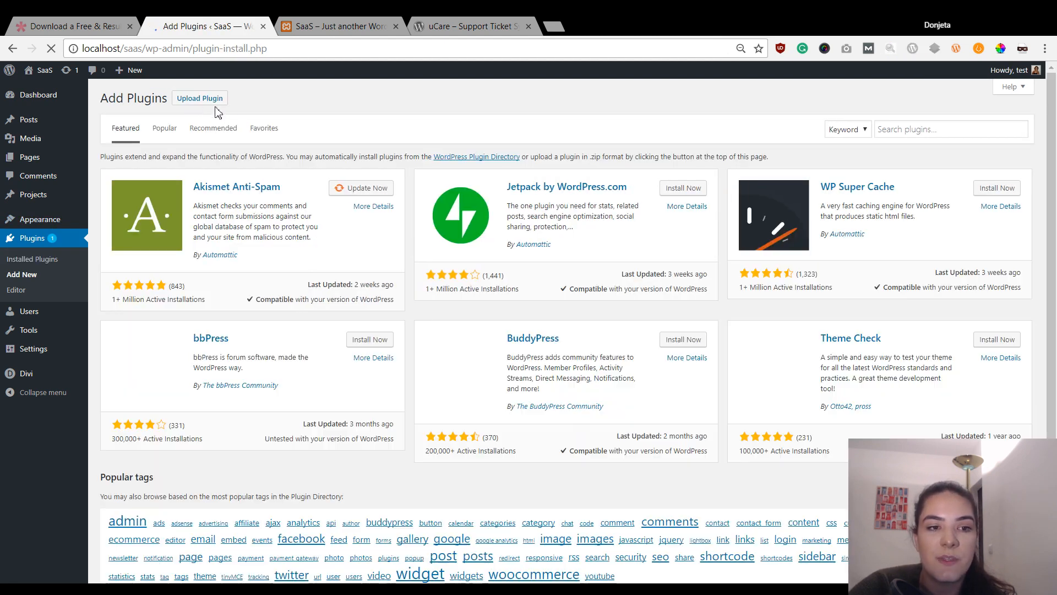
click(38, 261)
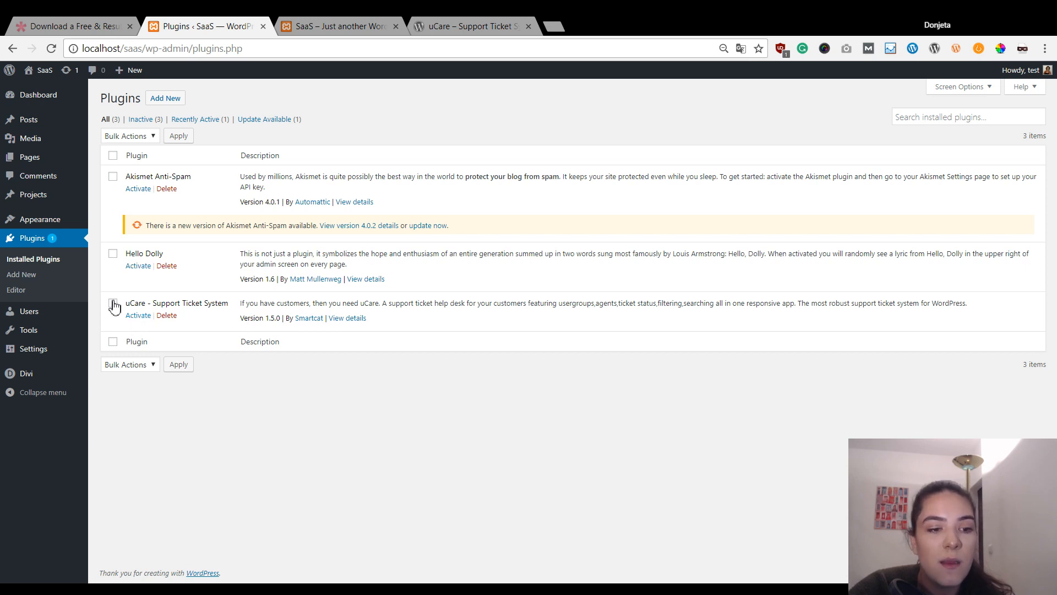
click(139, 316)
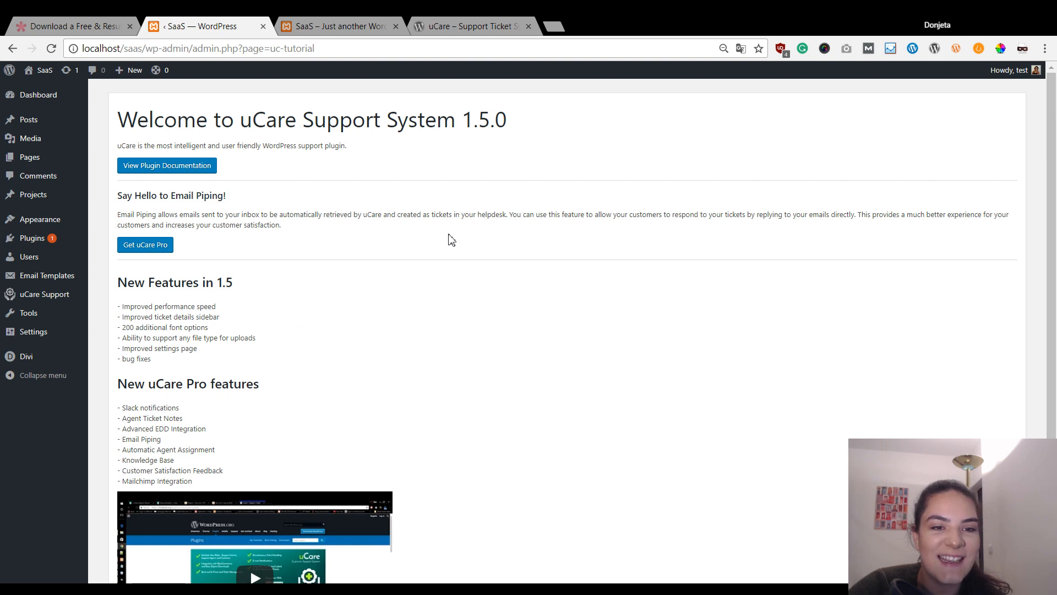
- Scroll the uCare 1.5.0 welcome page, then view the Divi Business Management Software landing page
scroll(356, 226, down, 3)
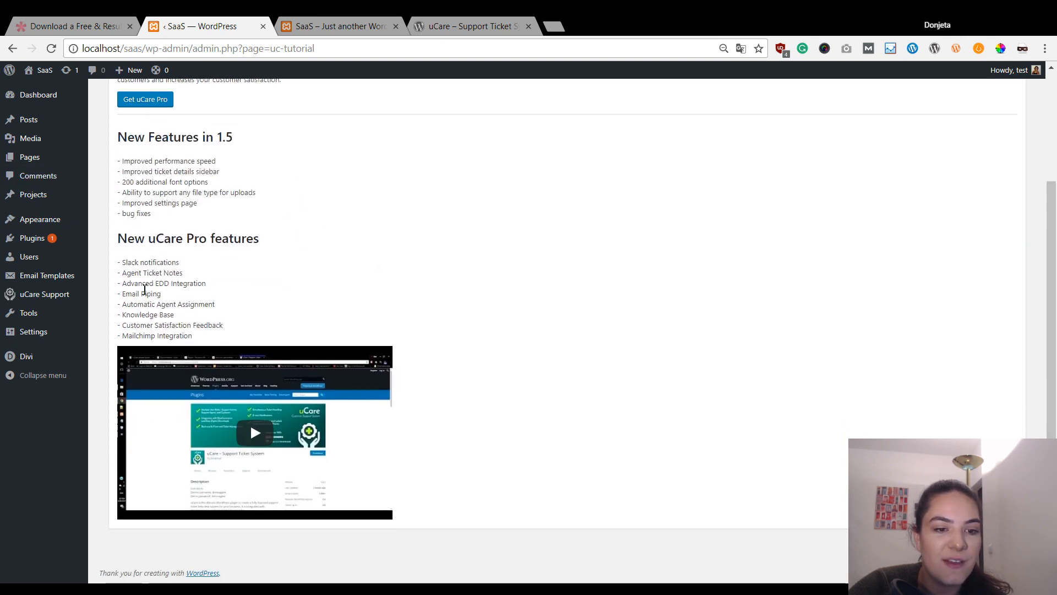
scroll(474, 267, up, 3)
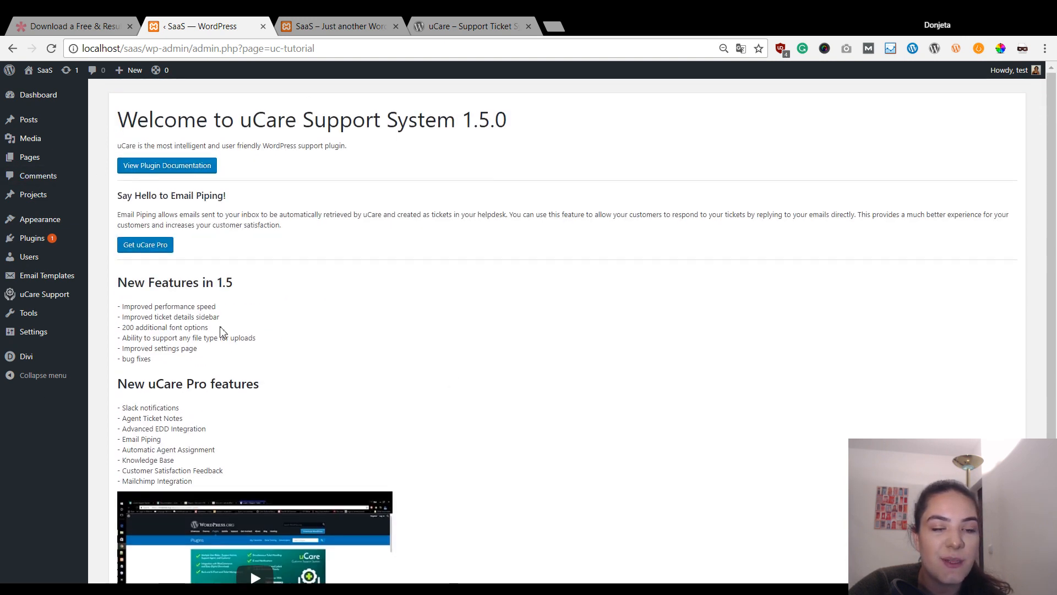
scroll(450, 319, down, 3)
scroll(413, 264, up, 3)
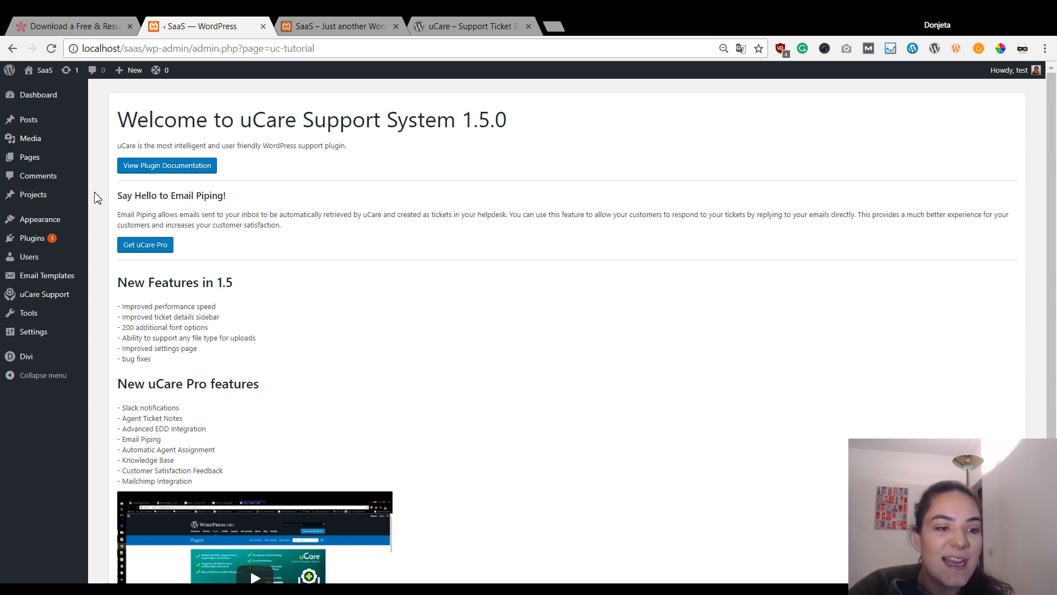
mouse_move(44, 302)
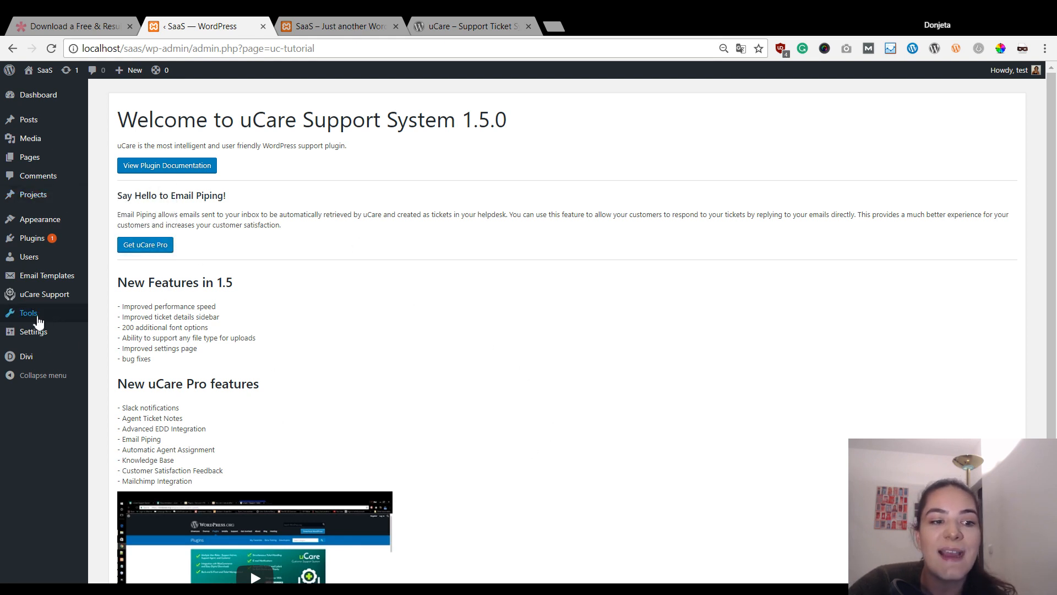
mouse_move(85, 304)
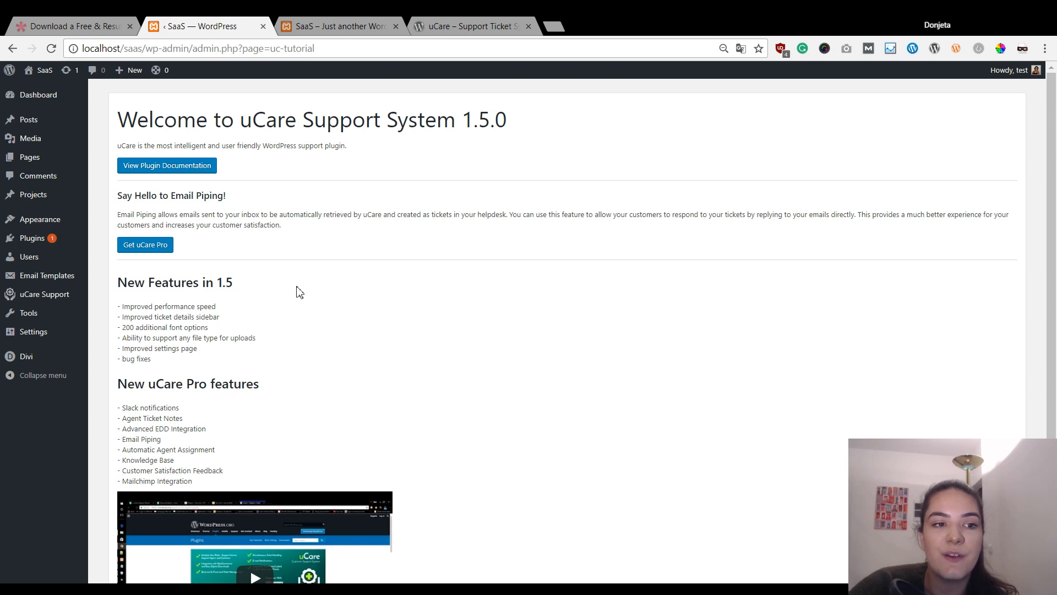
click(364, 19)
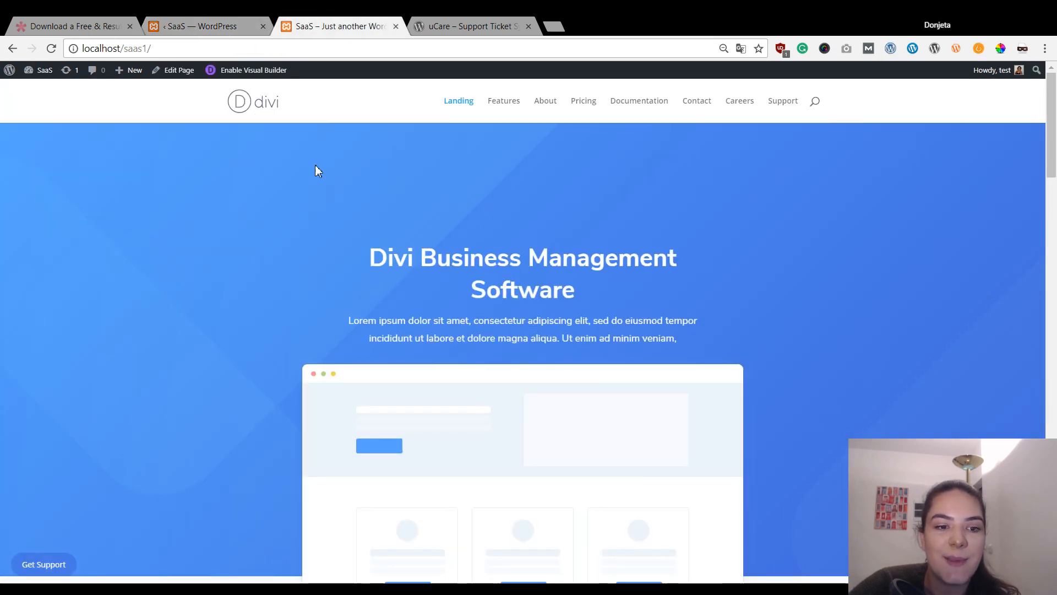
- Scroll the landing page, then go back to the admin's uCare welcome page
scroll(117, 441, down, 5)
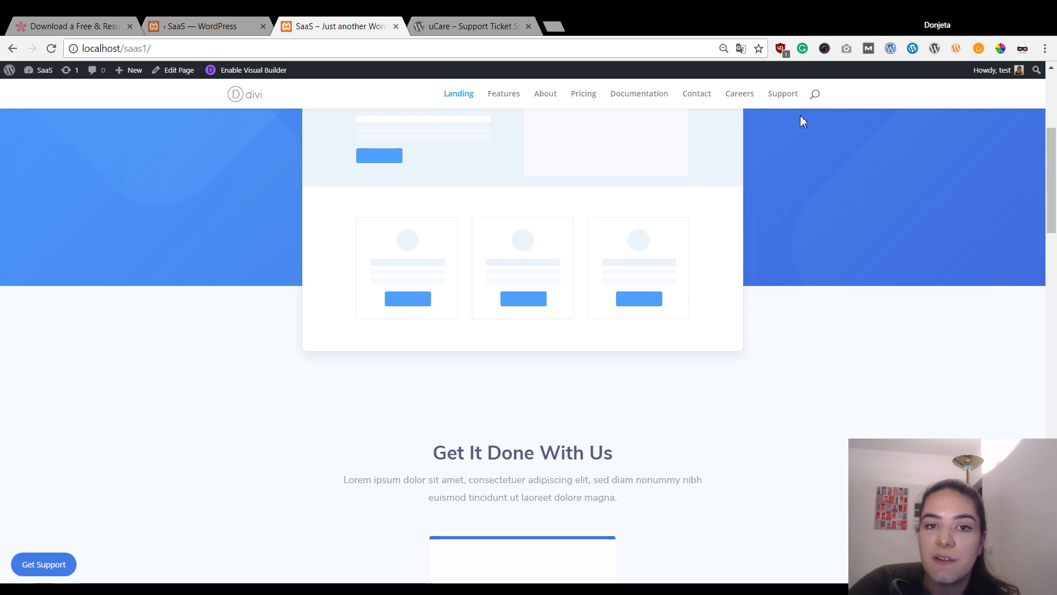
click(210, 20)
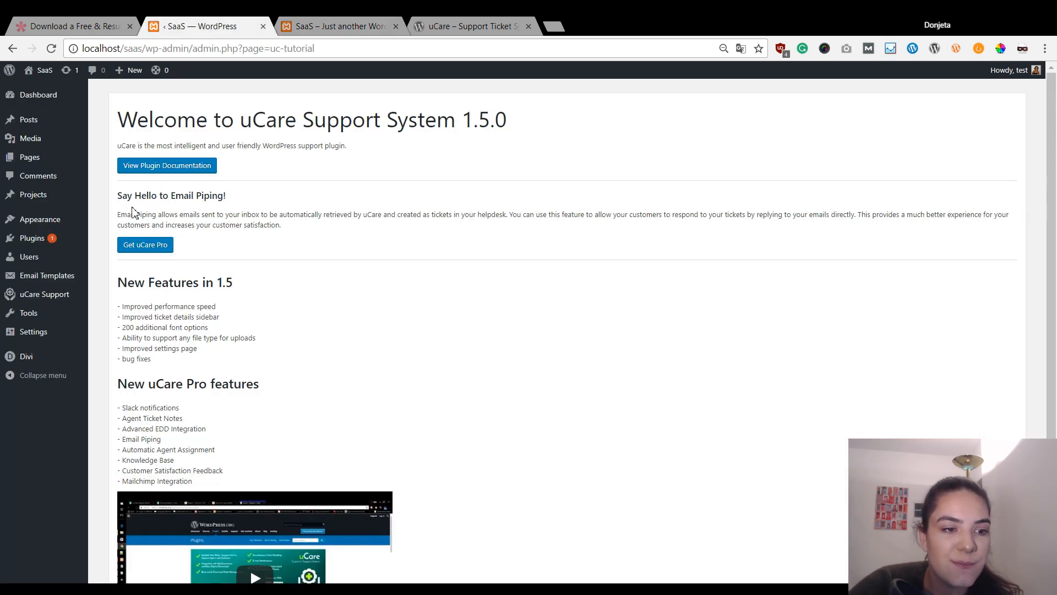
mouse_move(58, 225)
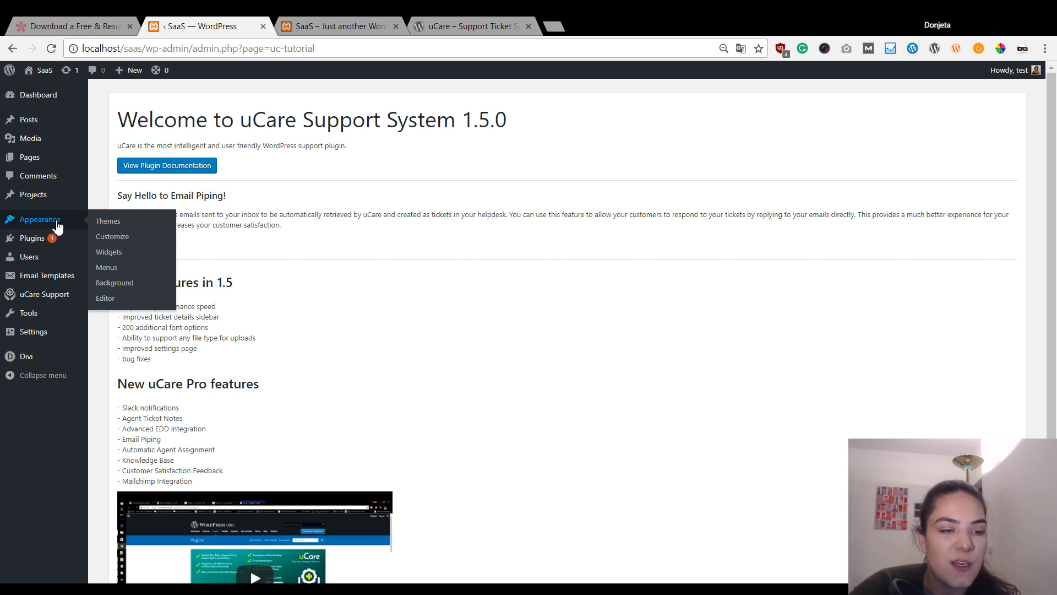
- Add the Support page to the main menu as the last item, after Careers
click(109, 268)
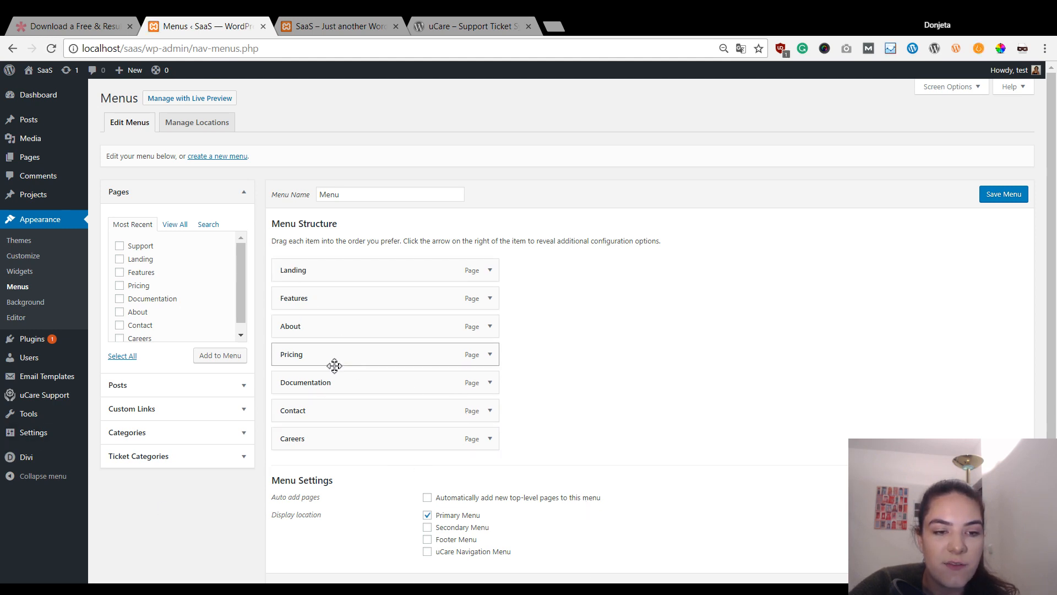
scroll(176, 297, down, 1)
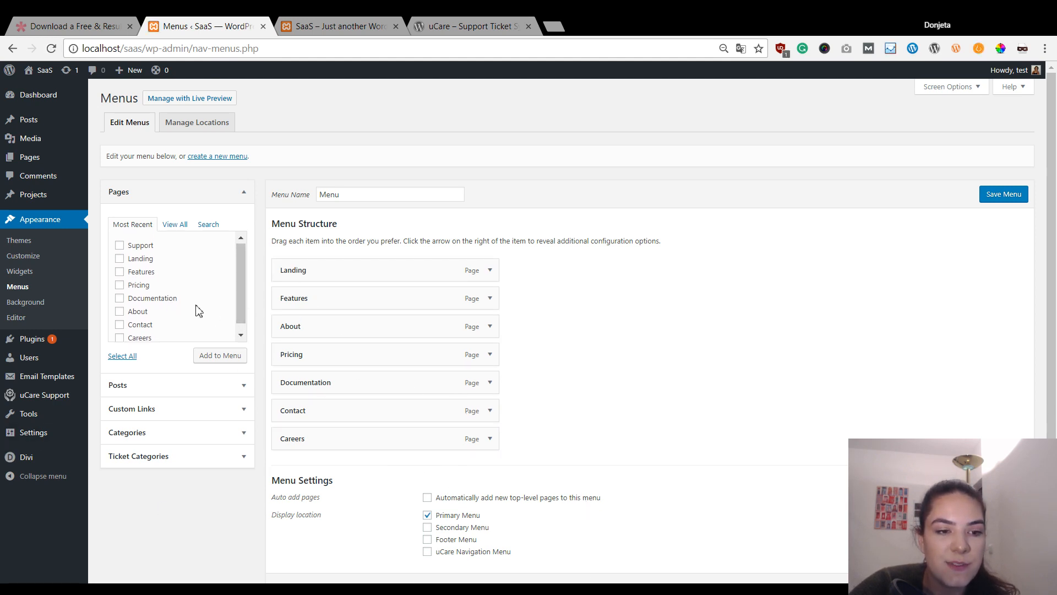
scroll(182, 283, up, 1)
click(120, 246)
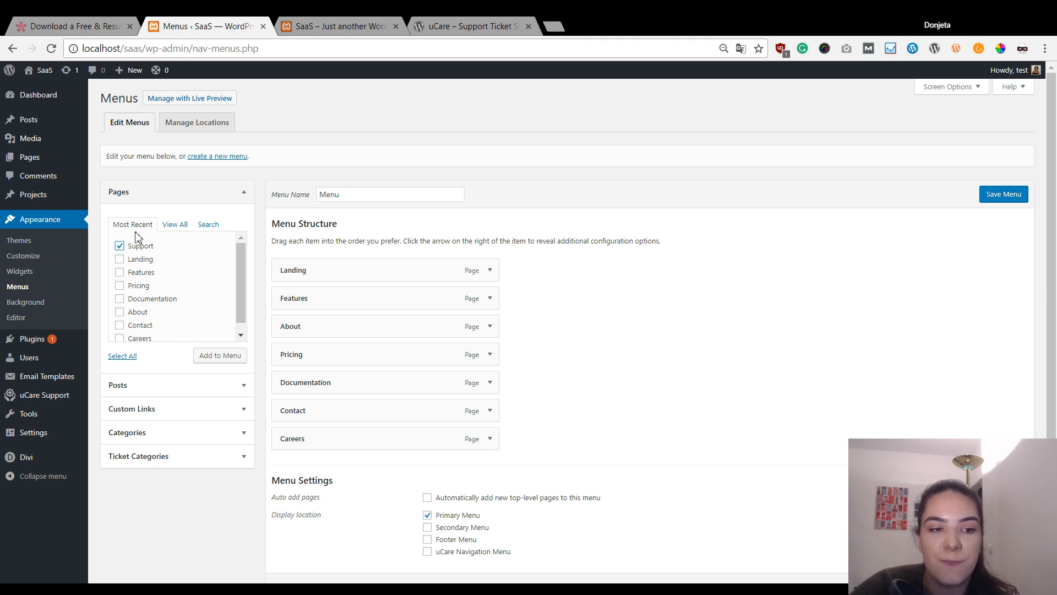
click(210, 356)
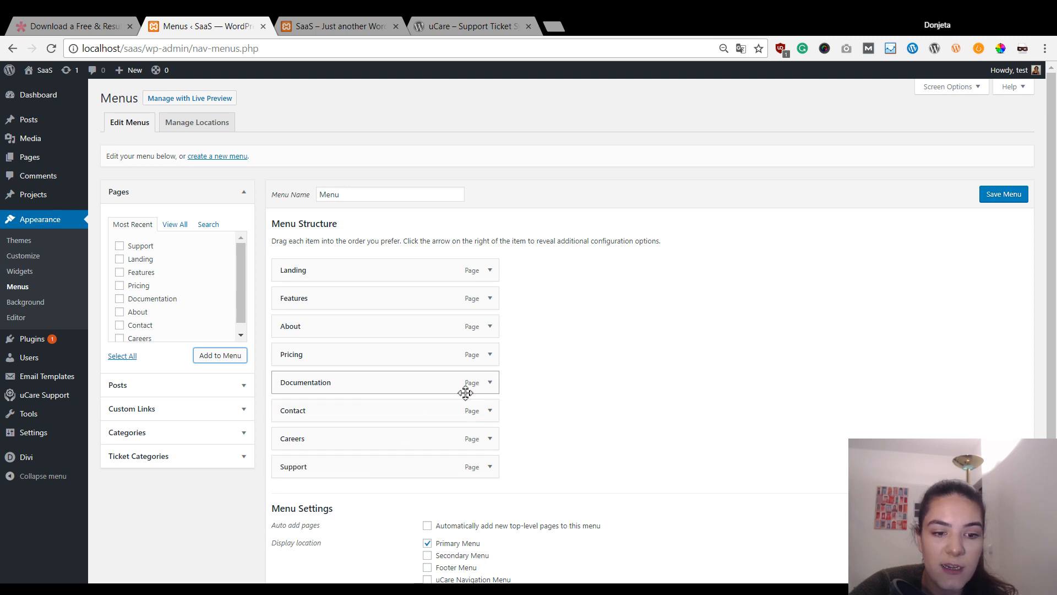
scroll(556, 397, down, 2)
- Check the live site's navigation, then save the updated menu
key(ctrl+Tab)
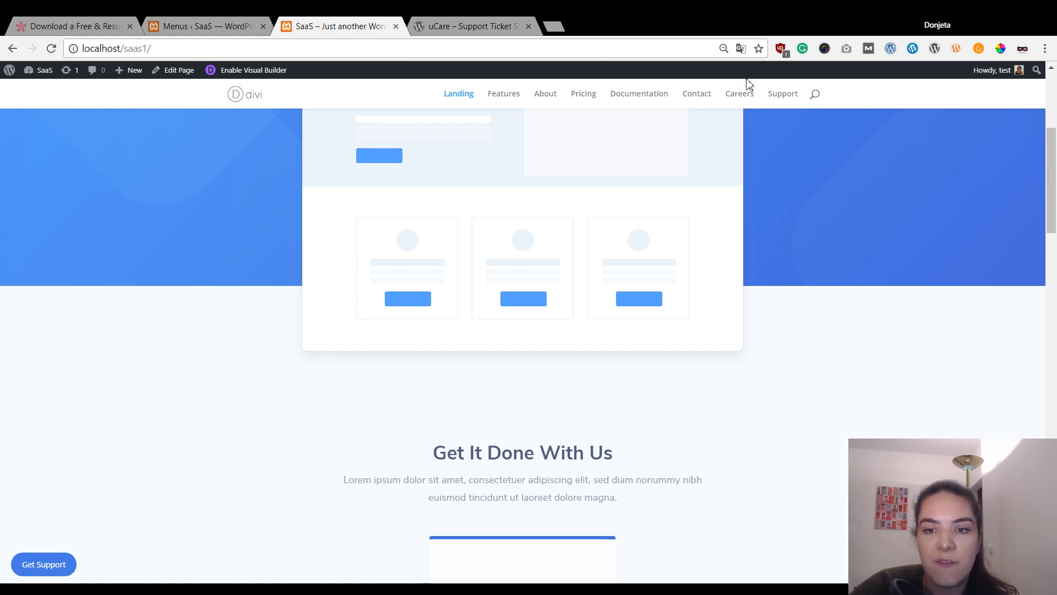
click(196, 29)
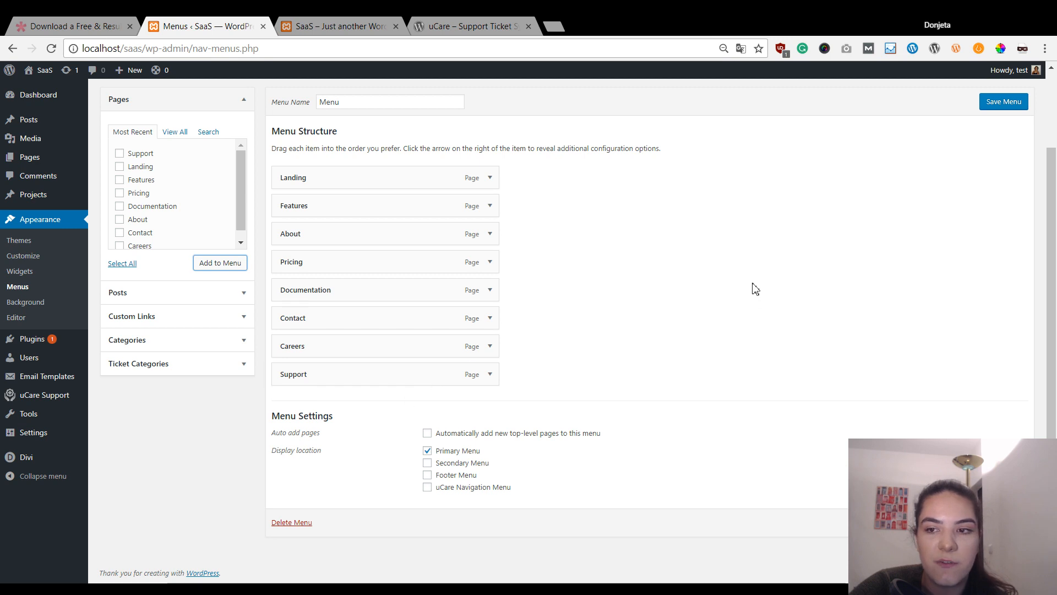
click(997, 108)
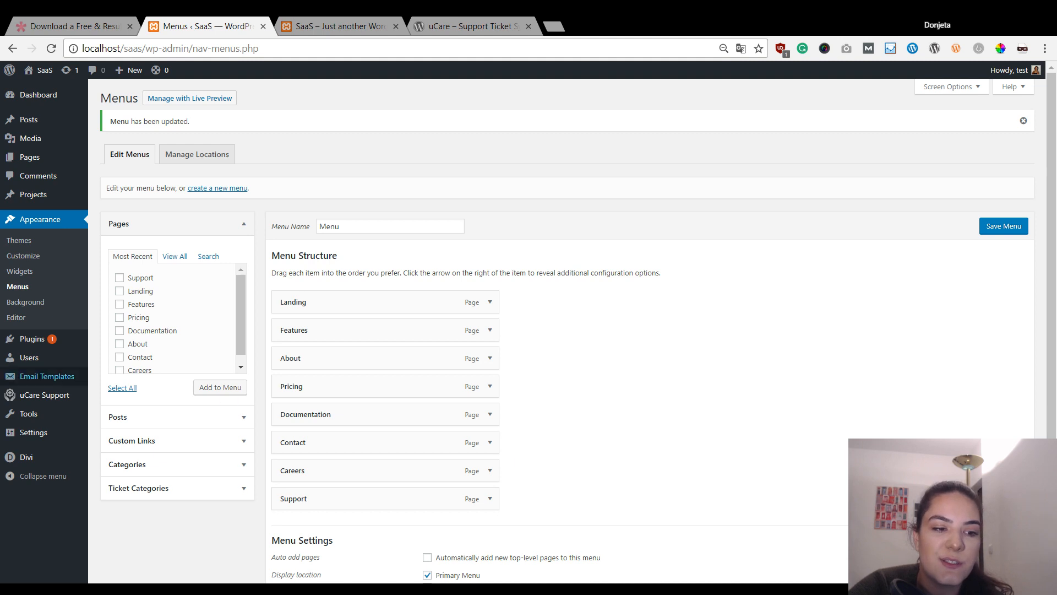
- Open the SaaS site in a new tab from the admin bar
mouse_move(65, 403)
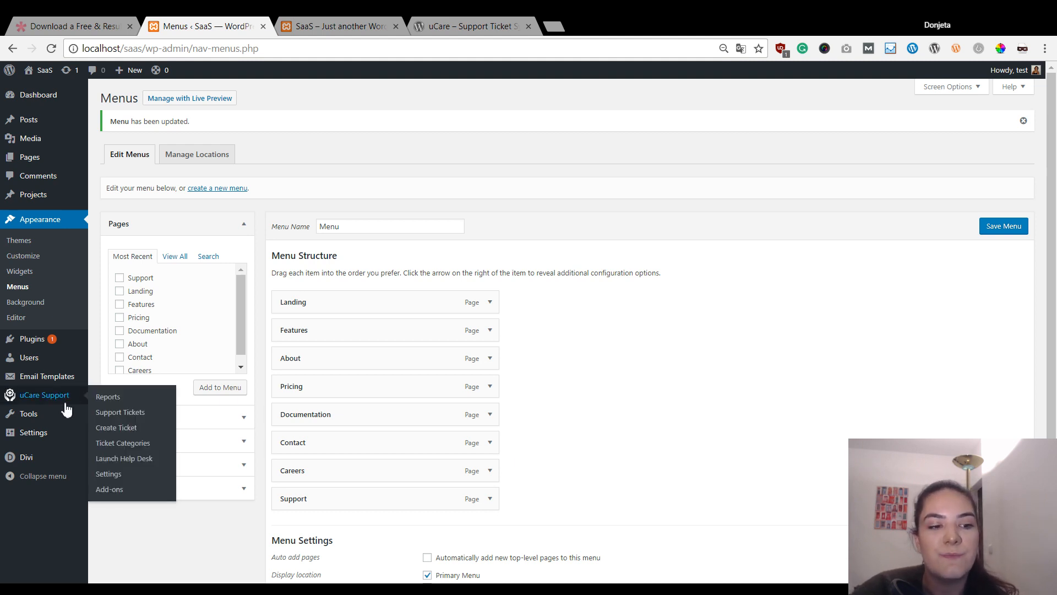
mouse_move(12, 77)
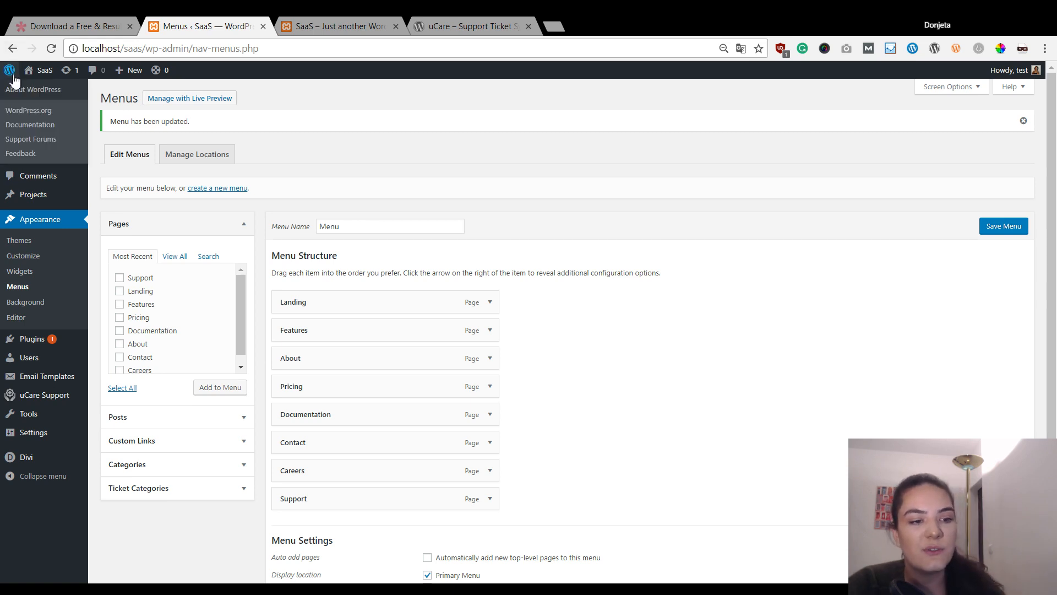
middle_click(43, 74)
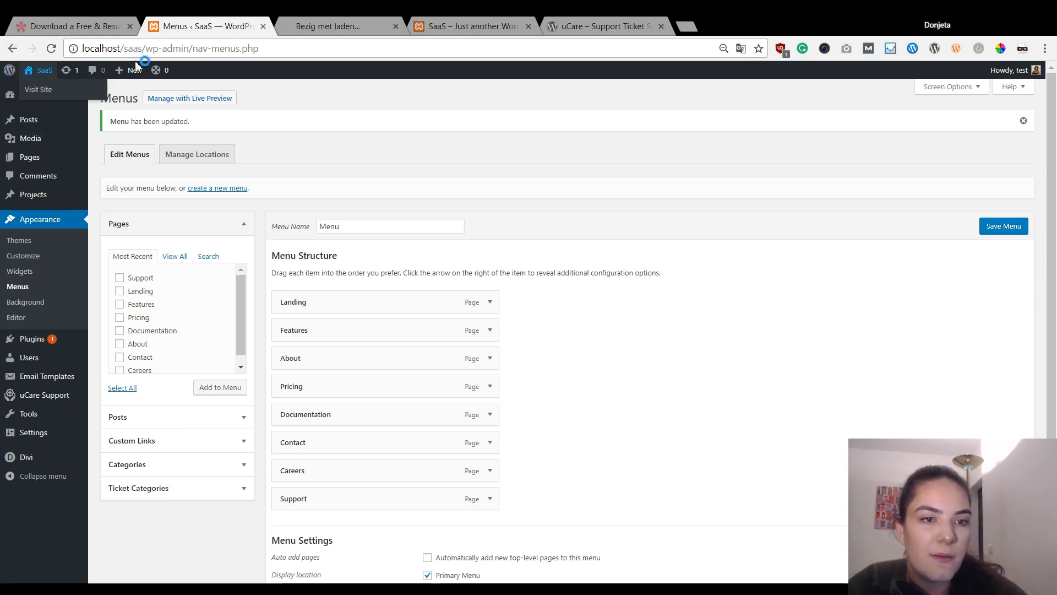
- On the live landing page, follow Get Support to the empty helpdesk
click(341, 26)
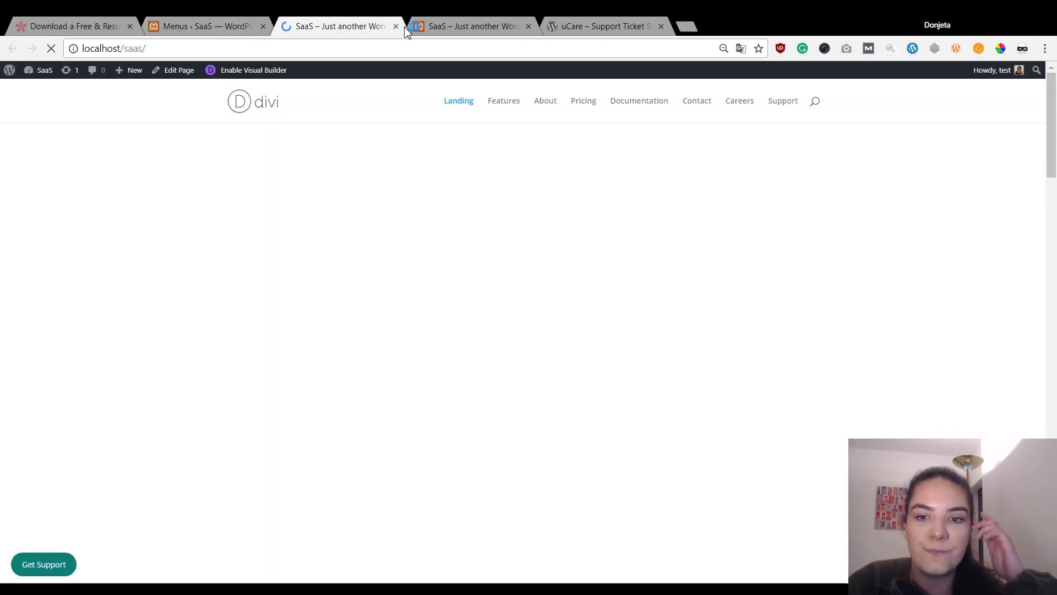
scroll(396, 190, down, 5)
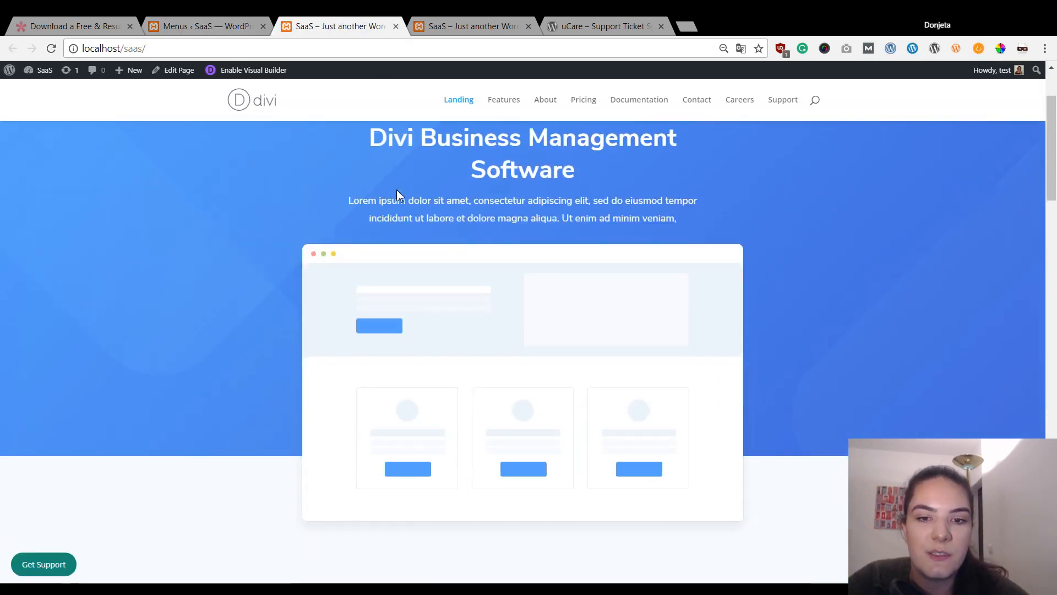
scroll(553, 259, up, 5)
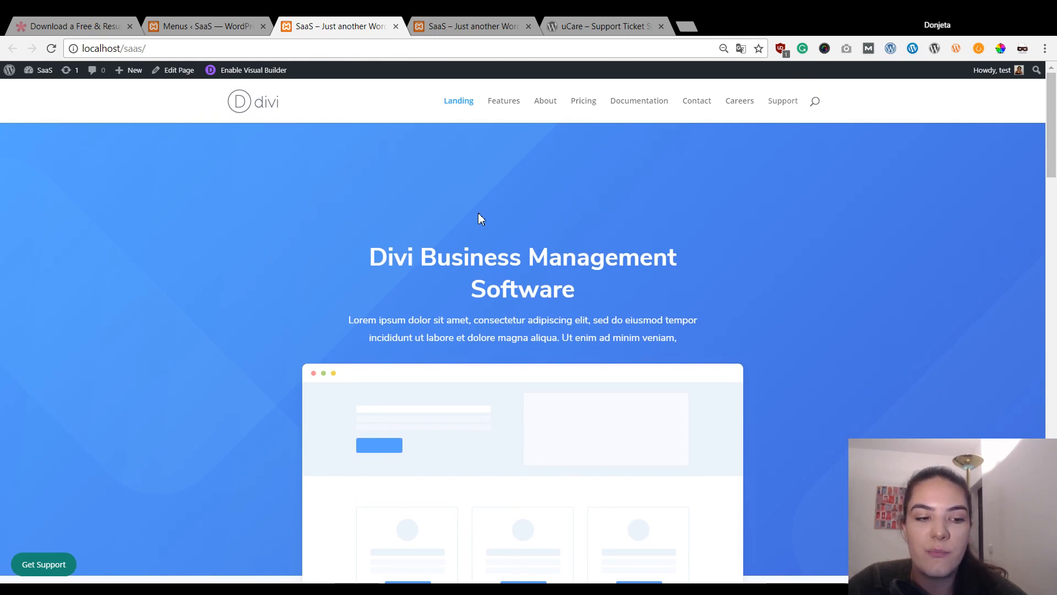
scroll(76, 354, down, 5)
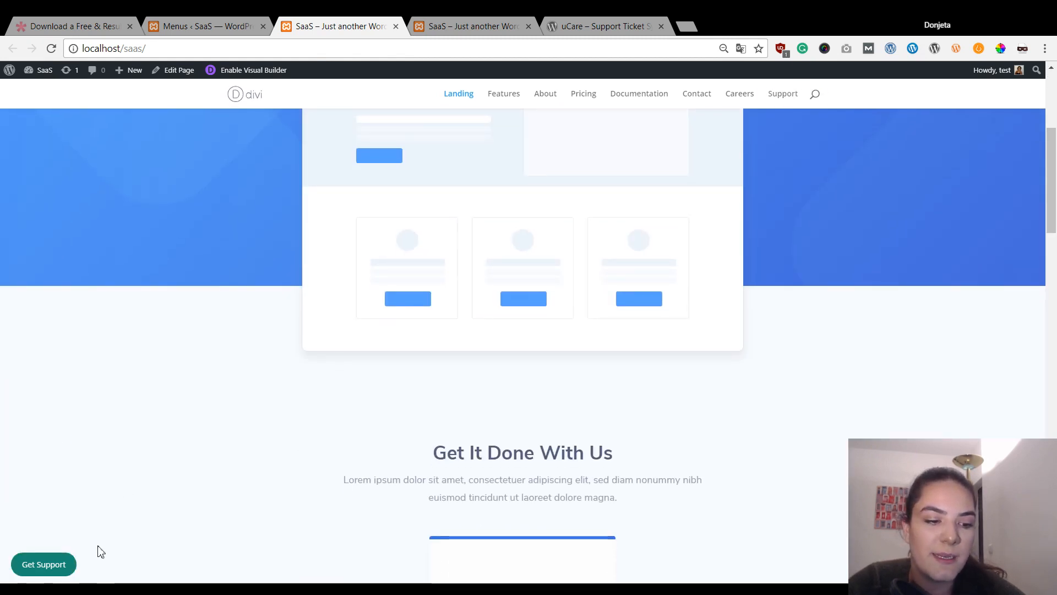
click(47, 563)
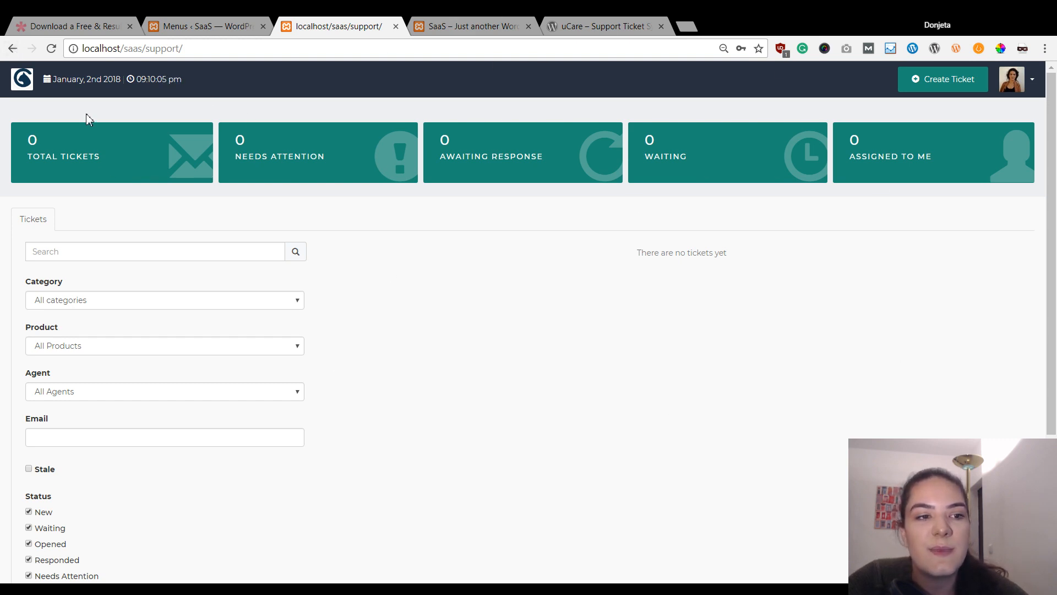
- Go back to the landing page and return to the Menus admin tab
click(12, 49)
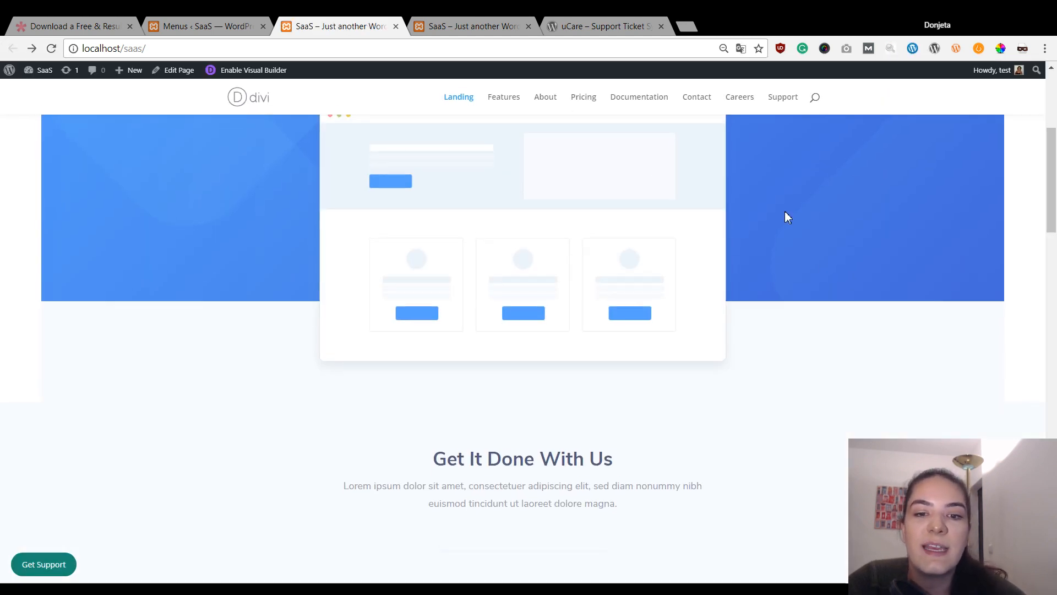
scroll(640, 393, up, 5)
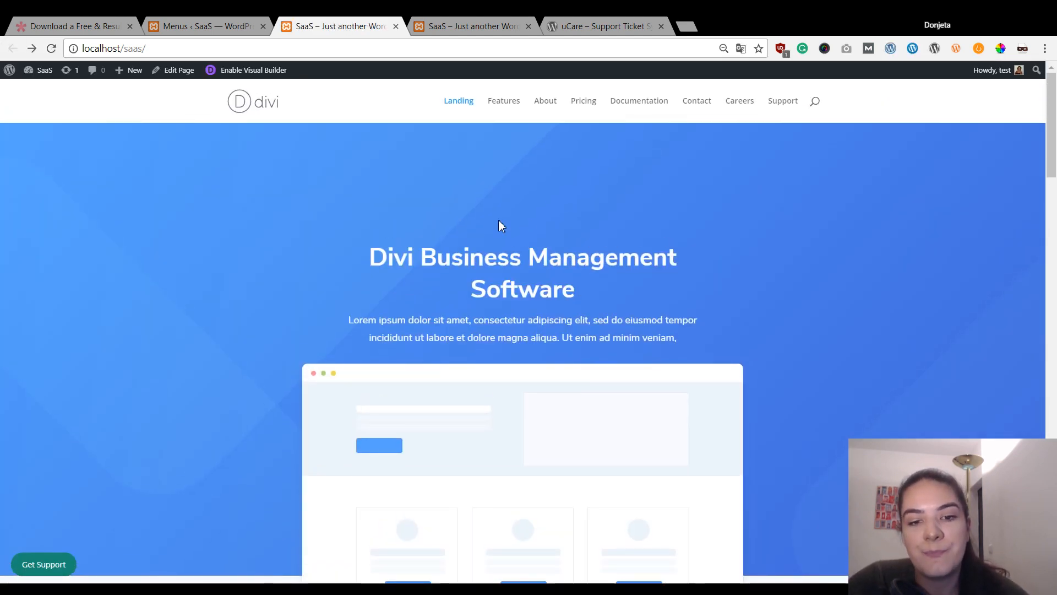
scroll(498, 286, down, 6)
scroll(647, 292, up, 5)
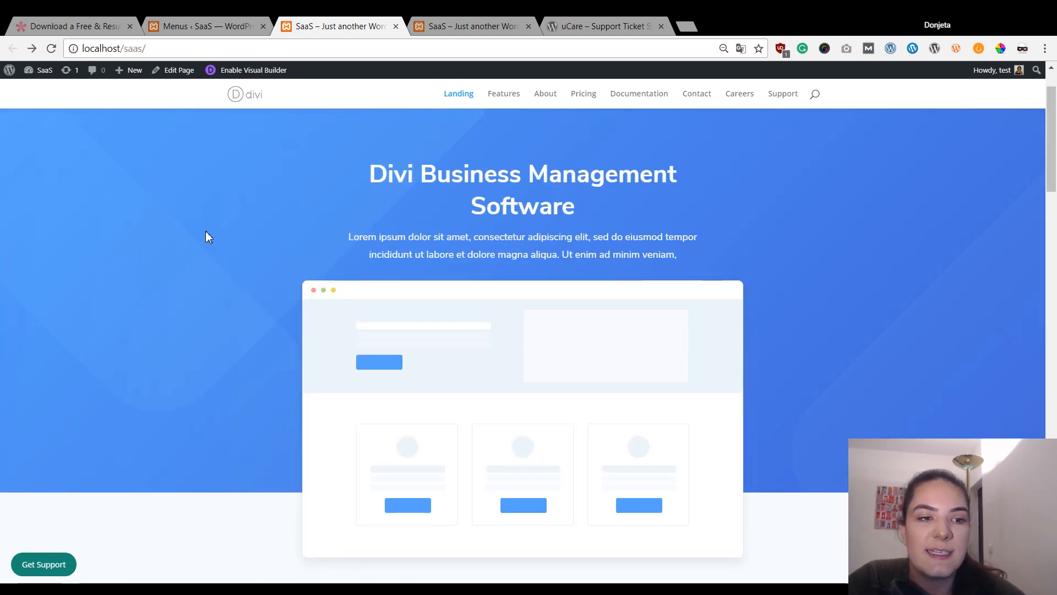
click(145, 26)
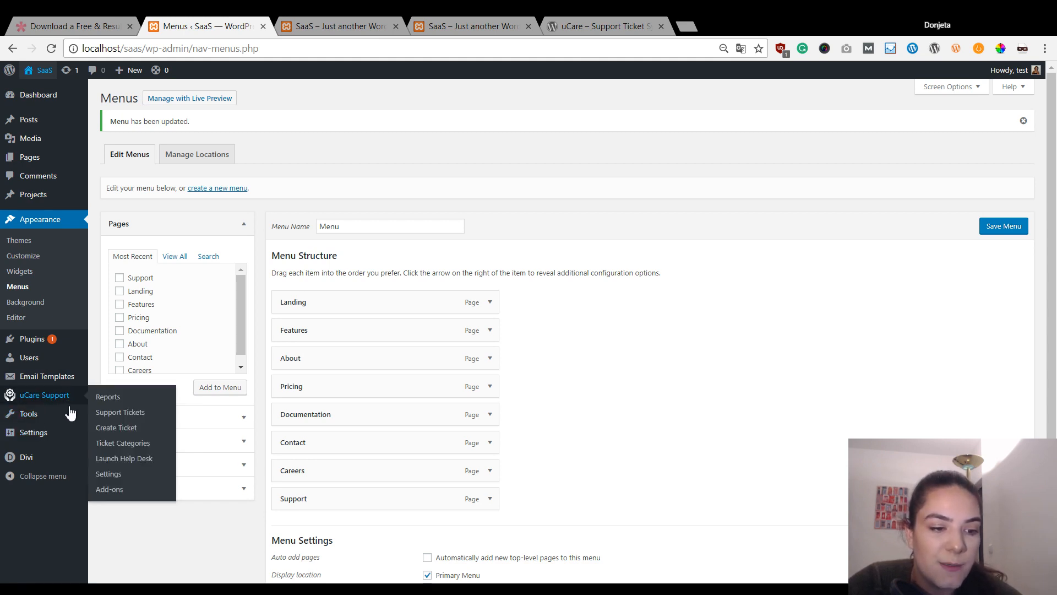
- In uCare Support Settings, set the Logo Image to product-illustration-3 from the Media Library
click(114, 476)
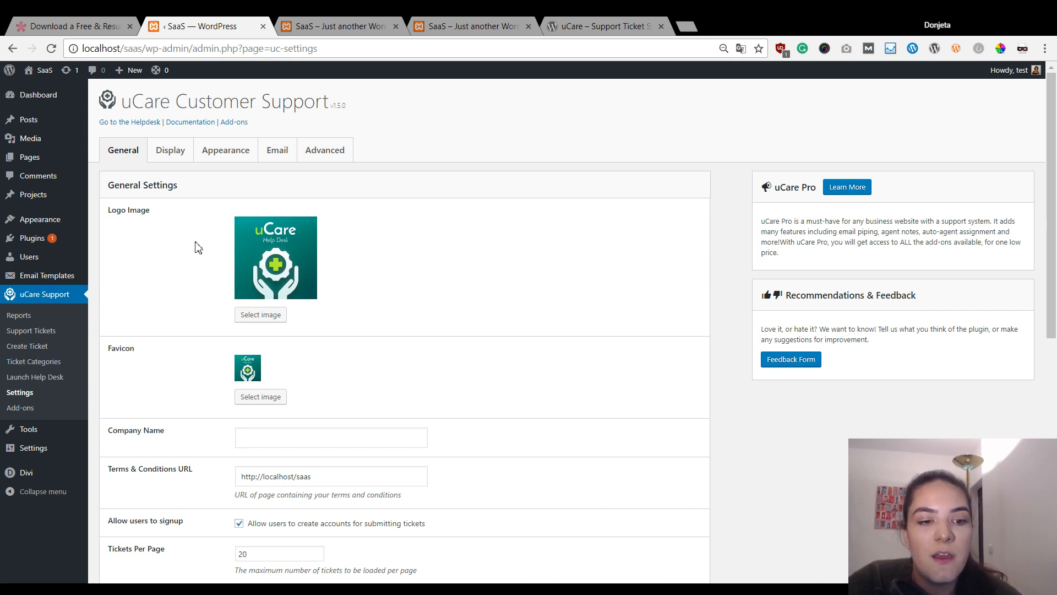
click(259, 316)
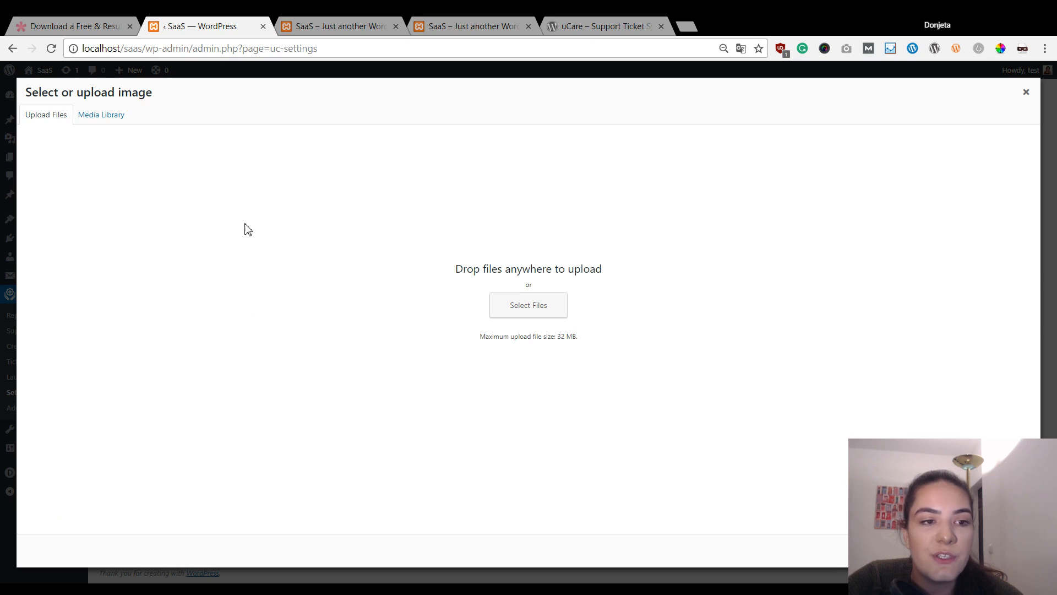
click(106, 116)
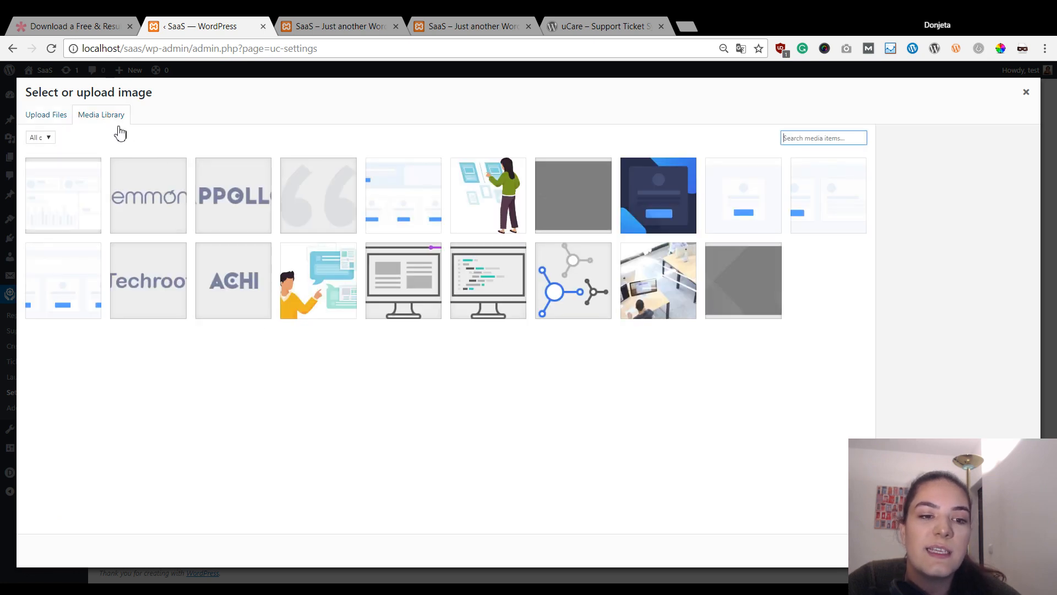
click(360, 395)
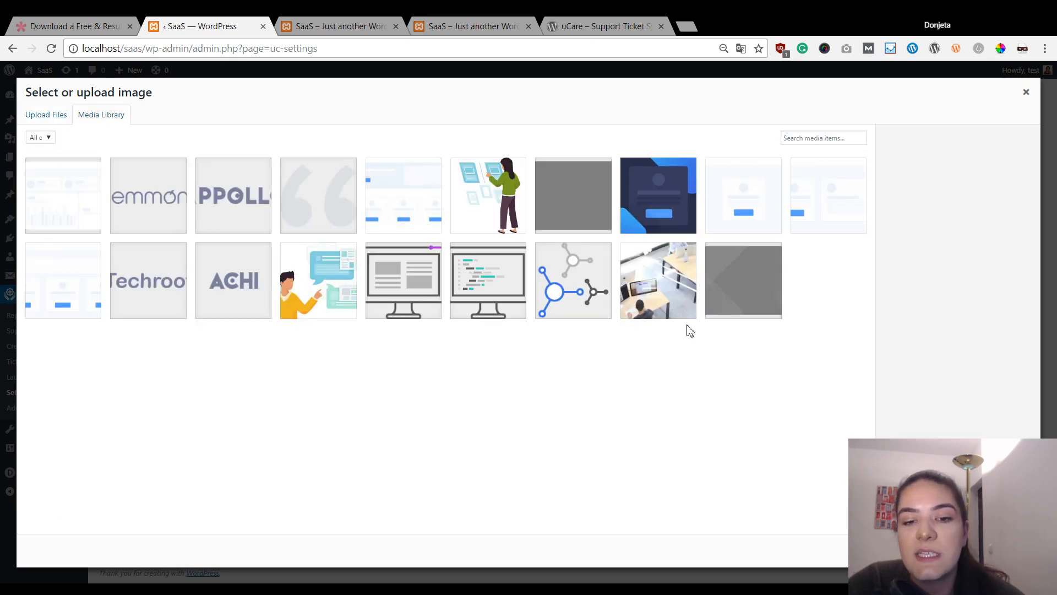
click(601, 270)
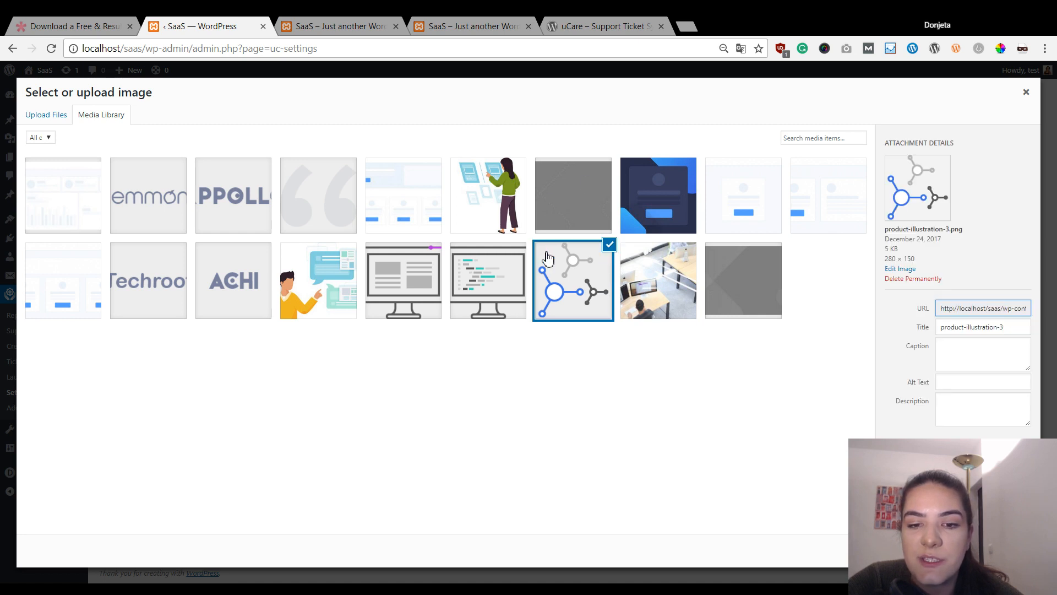
click(1010, 551)
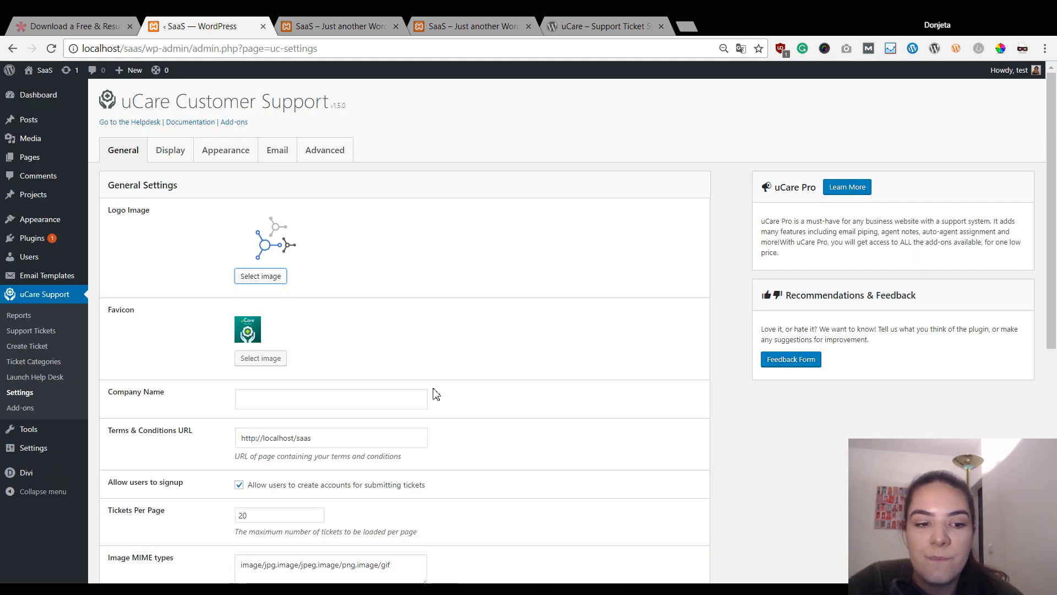
- Set the Favicon to the same product-illustration-3 image
click(284, 361)
click(601, 308)
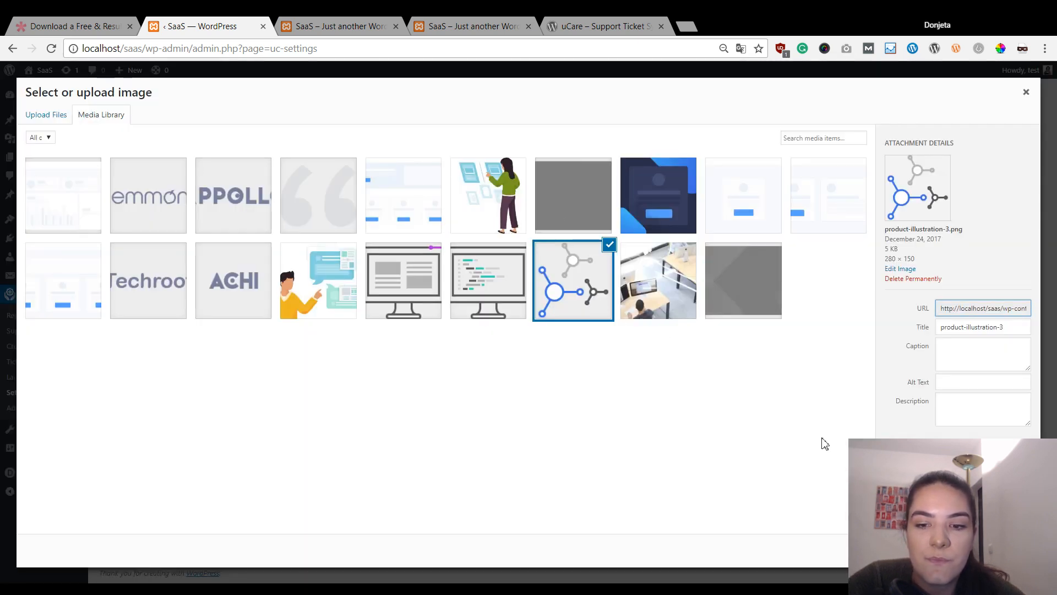
click(1010, 550)
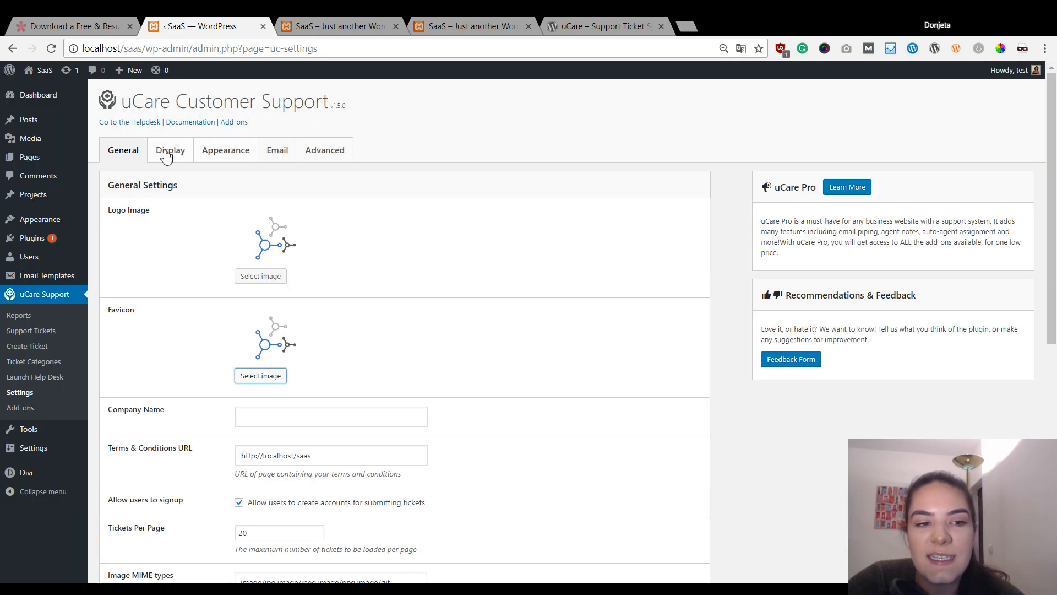
- Save the uCare General settings, keeping the network illustration as logo and favicon
scroll(533, 283, down, 8)
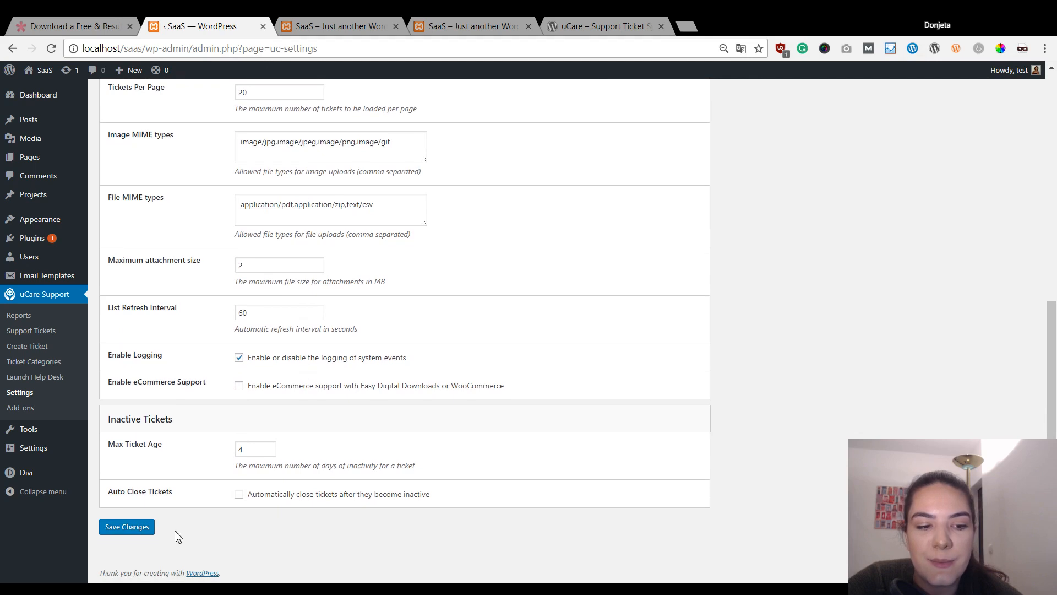
click(133, 532)
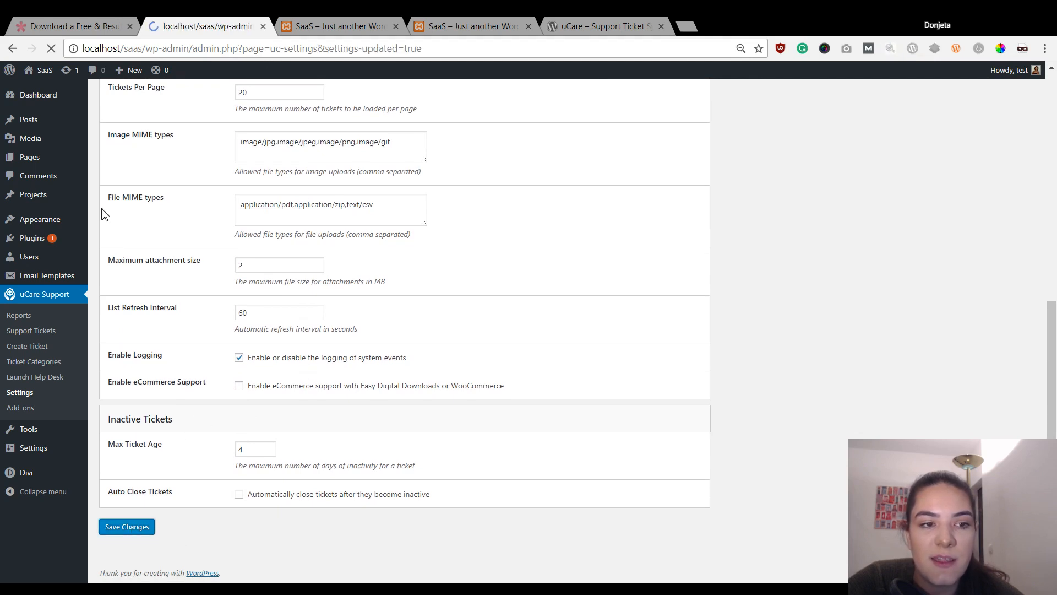
scroll(366, 270, down, 3)
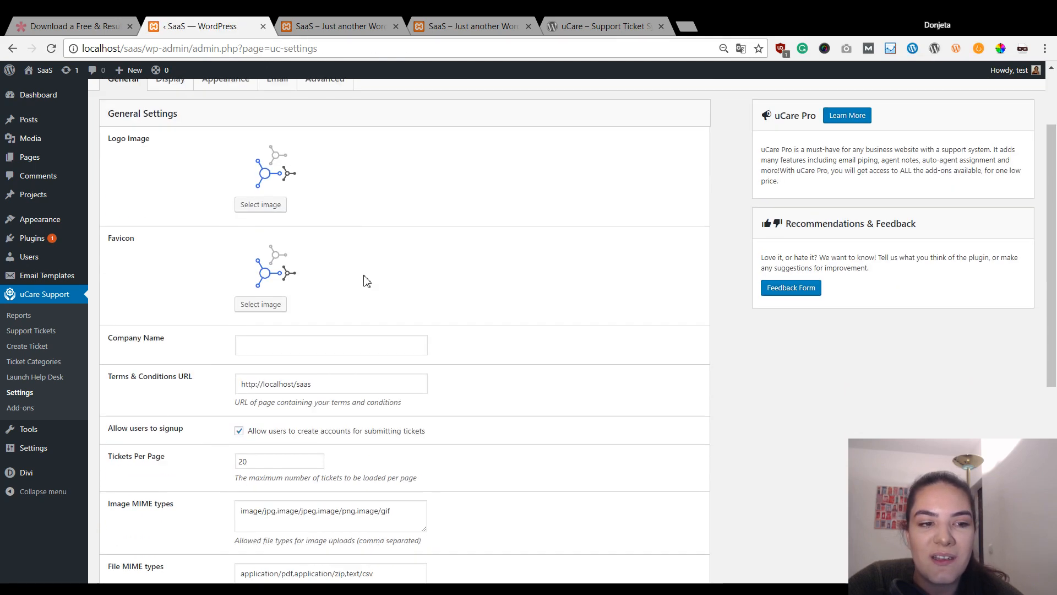
scroll(248, 238, up, 1)
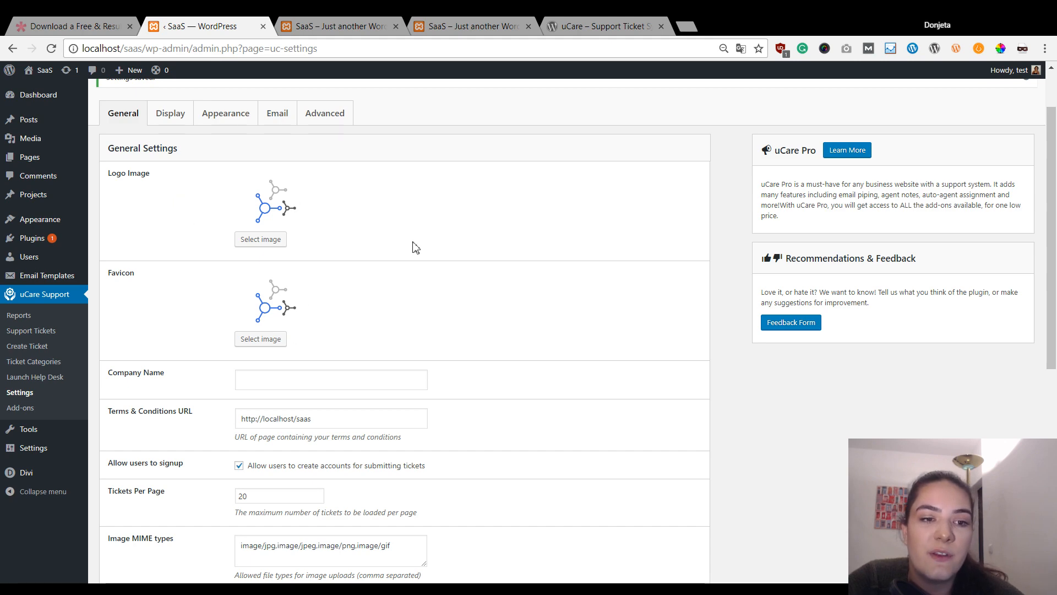
scroll(208, 225, down, 7)
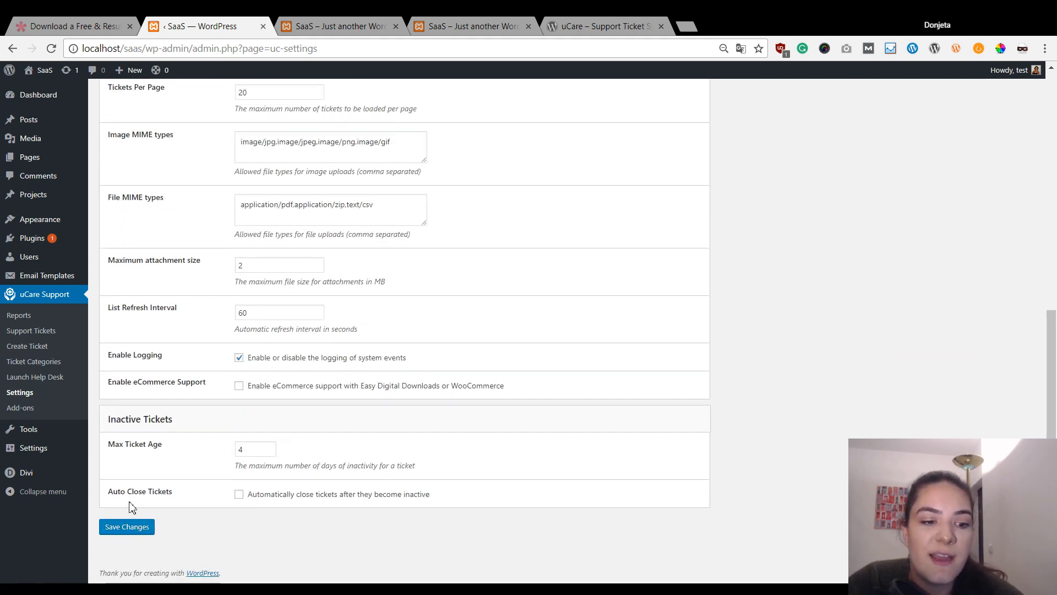
click(127, 526)
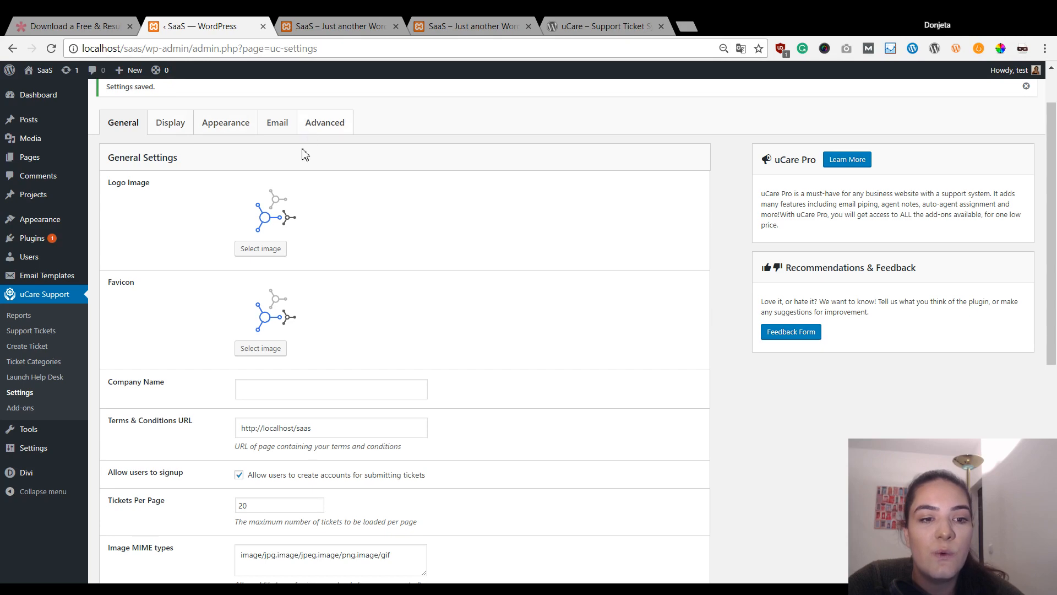
scroll(386, 416, down, 5)
scroll(354, 397, up, 3)
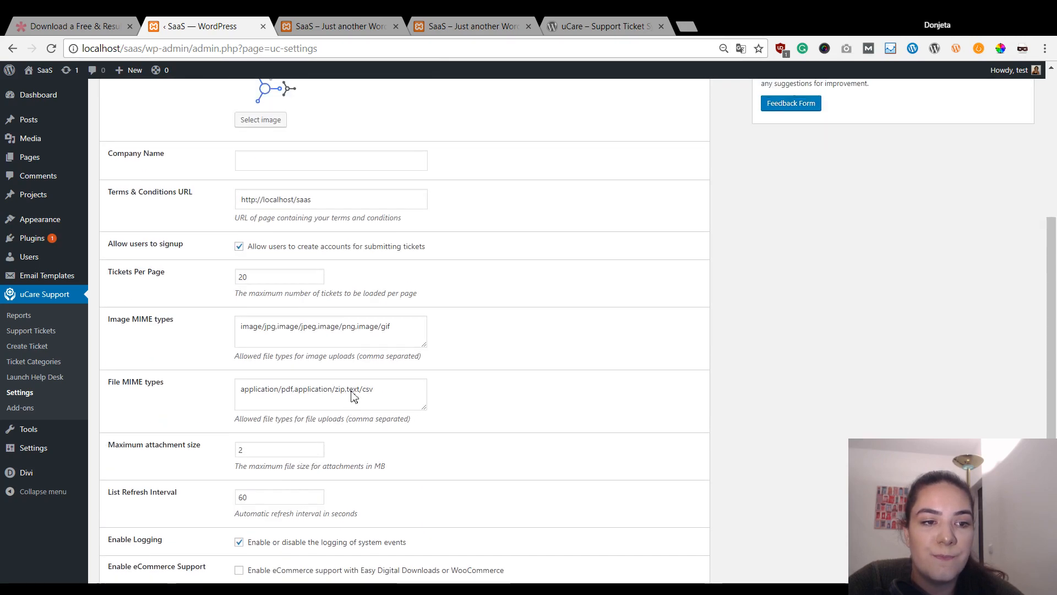
click(276, 247)
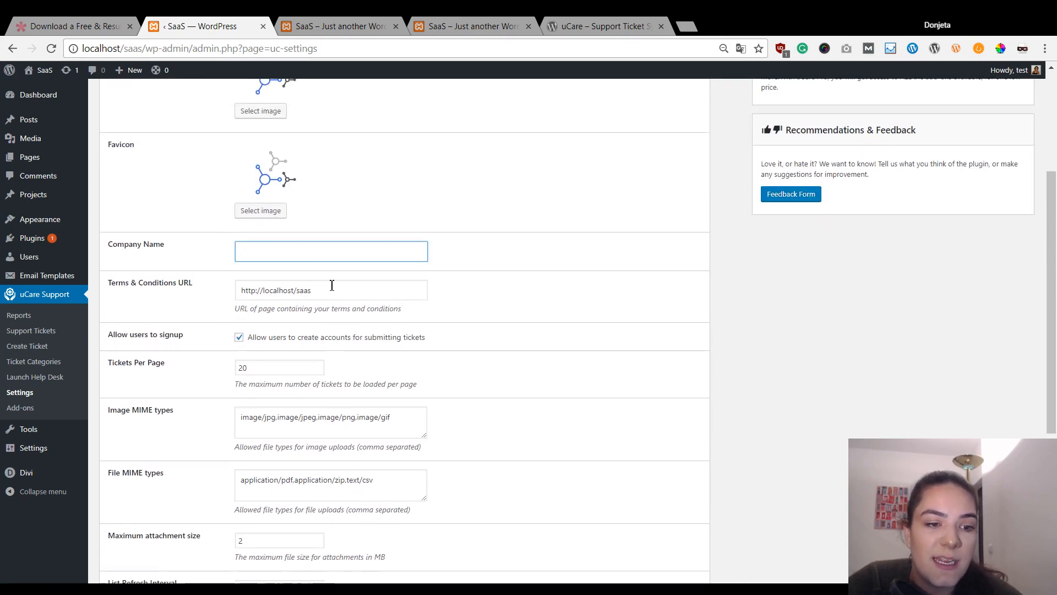
scroll(270, 331, down, 5)
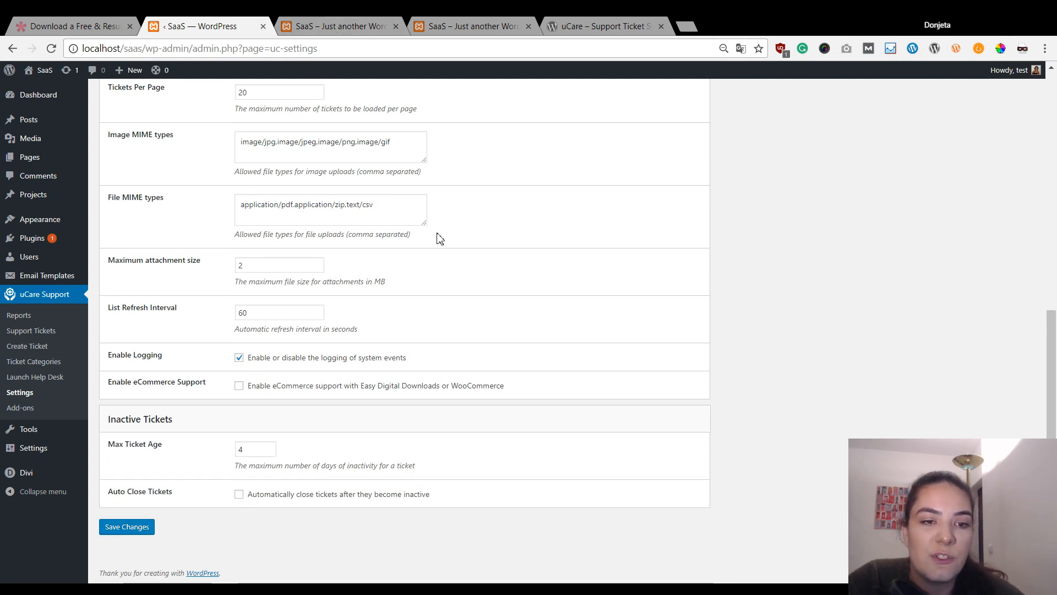
scroll(491, 233, up, 9)
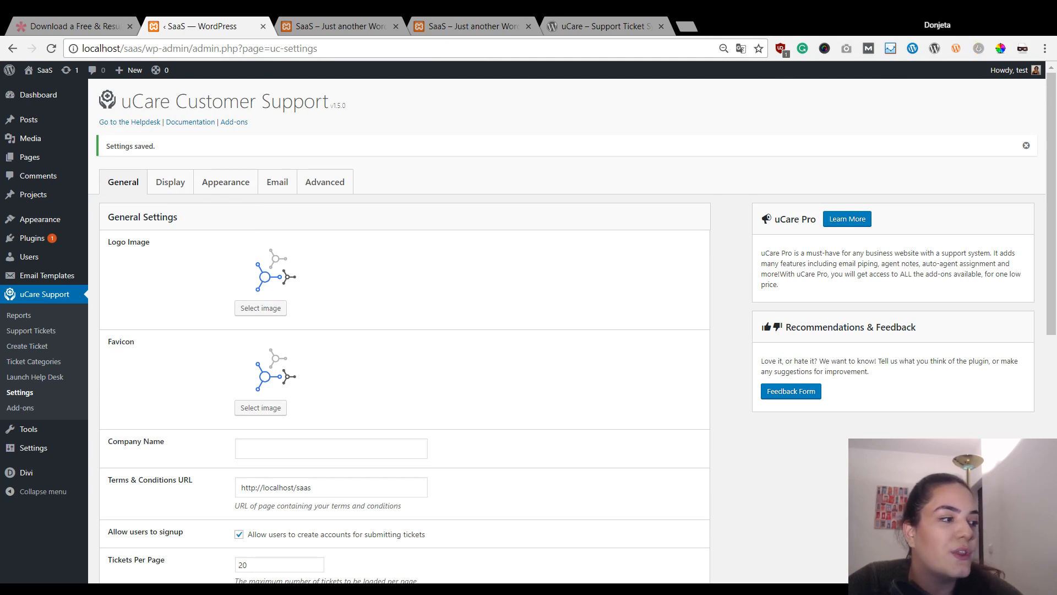
- Compare the live SaaS helpdesk with the local teal dashboard, then go to uCare Appearance settings
click(220, 187)
click(339, 25)
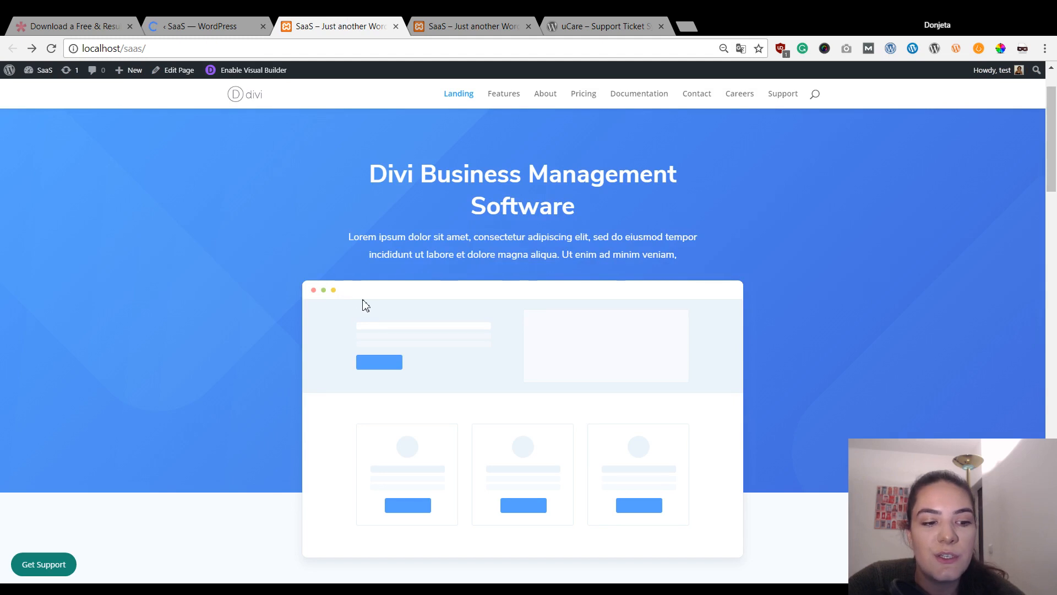
click(39, 565)
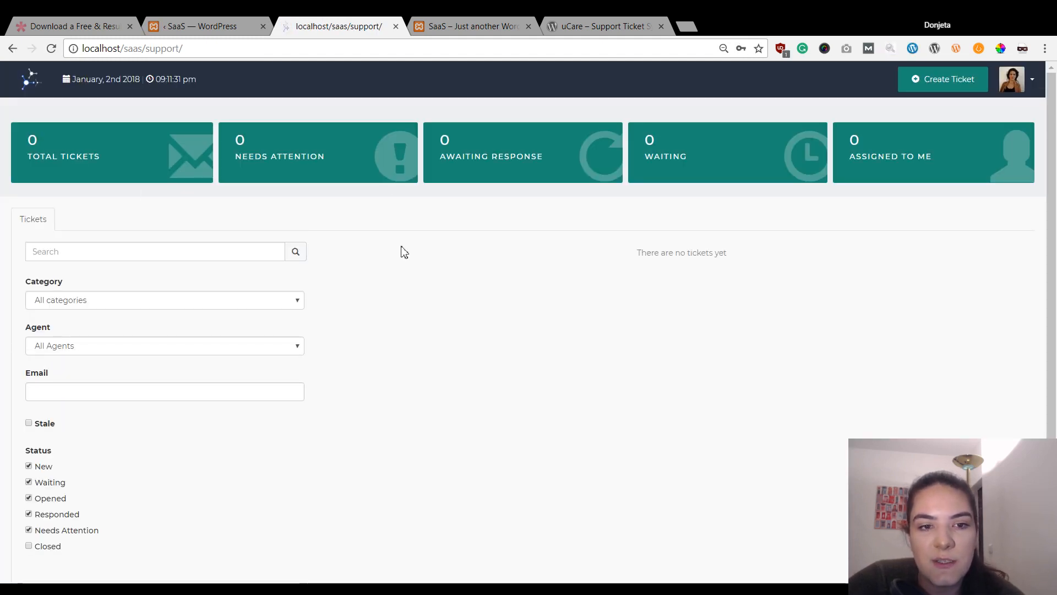
click(487, 22)
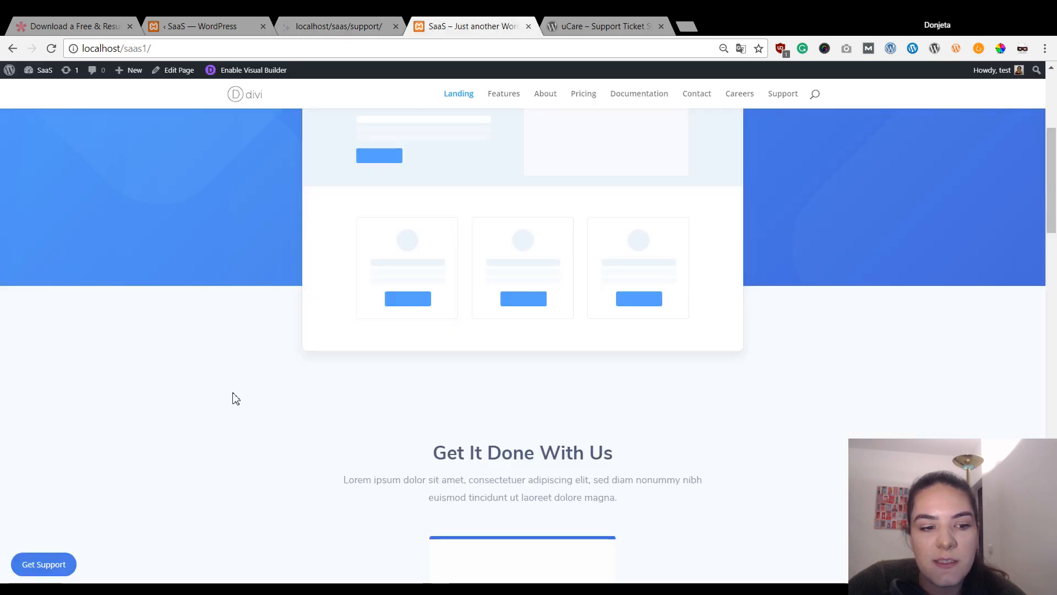
click(71, 566)
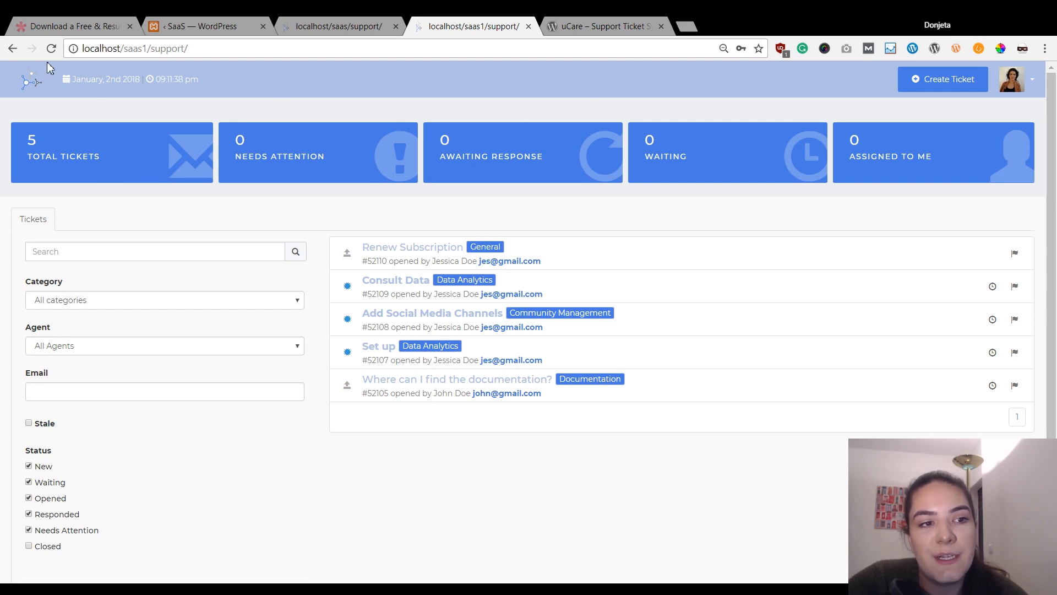
click(13, 48)
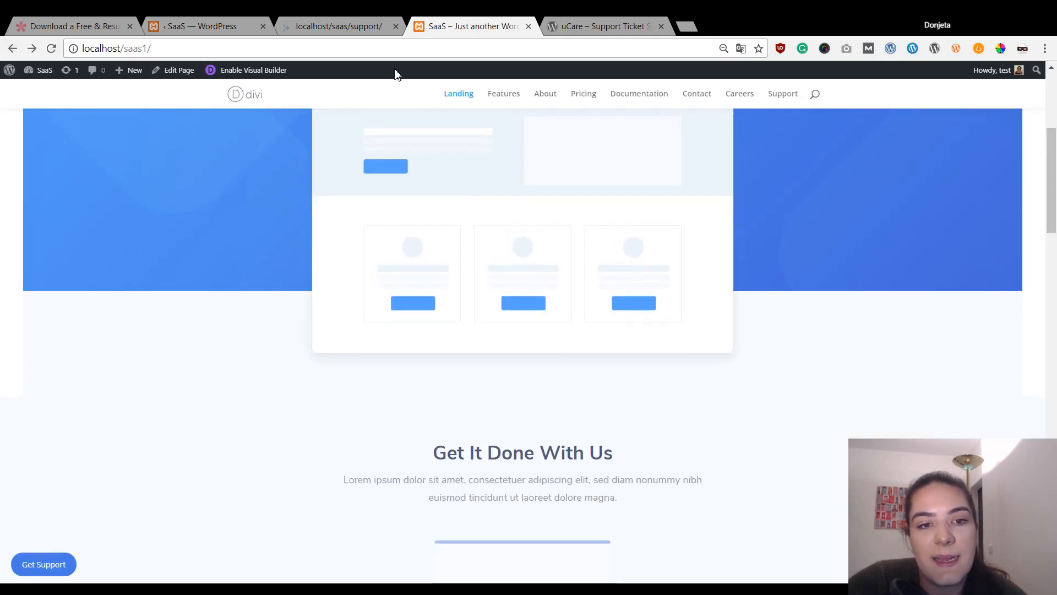
click(352, 26)
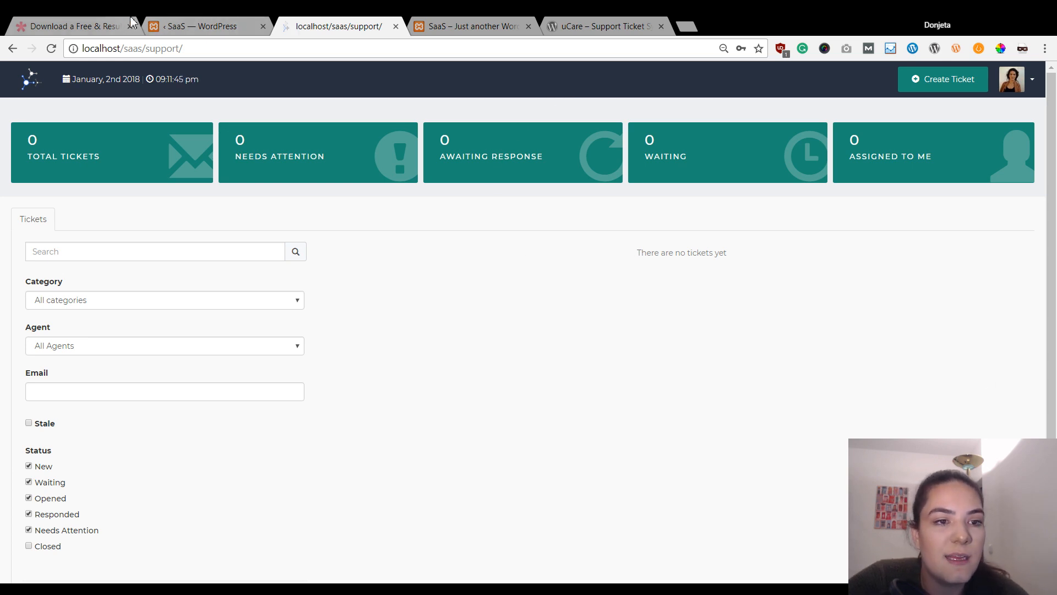
click(218, 23)
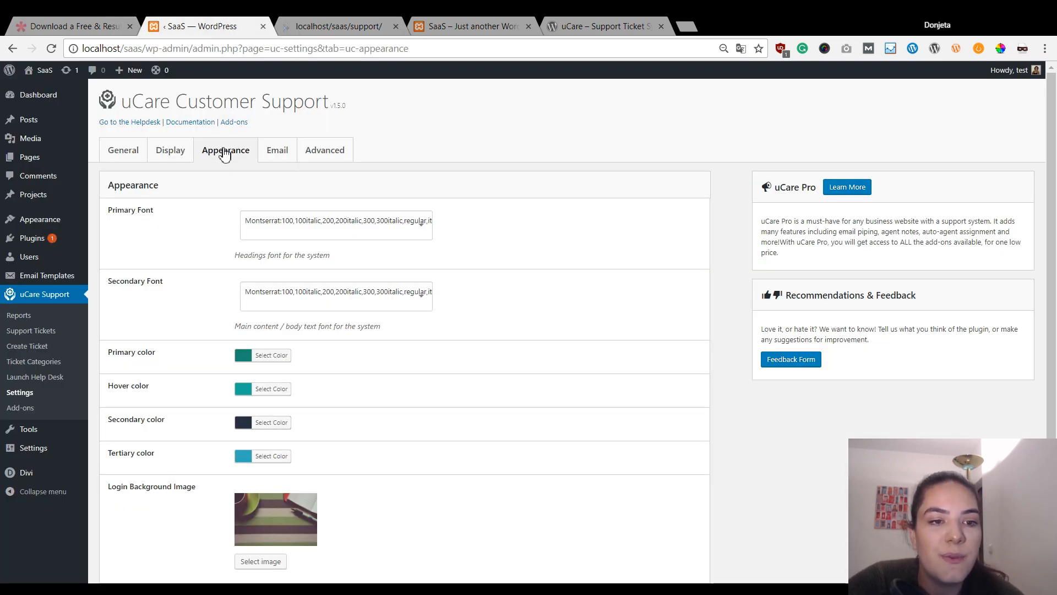
- Set the primary colour to #487be5 and the hover colour to #254b7c
click(253, 231)
click(493, 241)
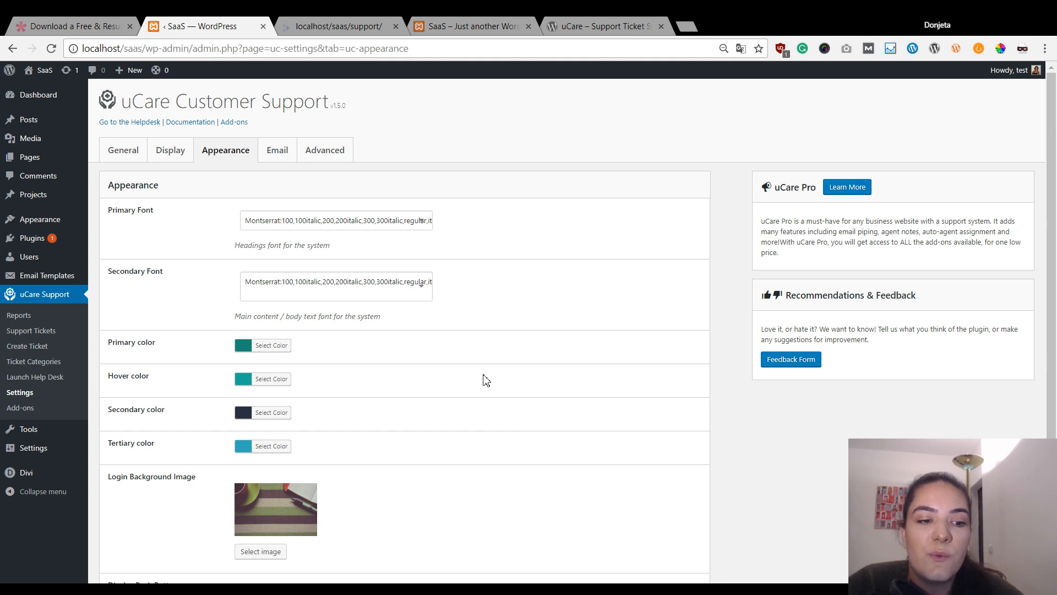
scroll(440, 352, down, 2)
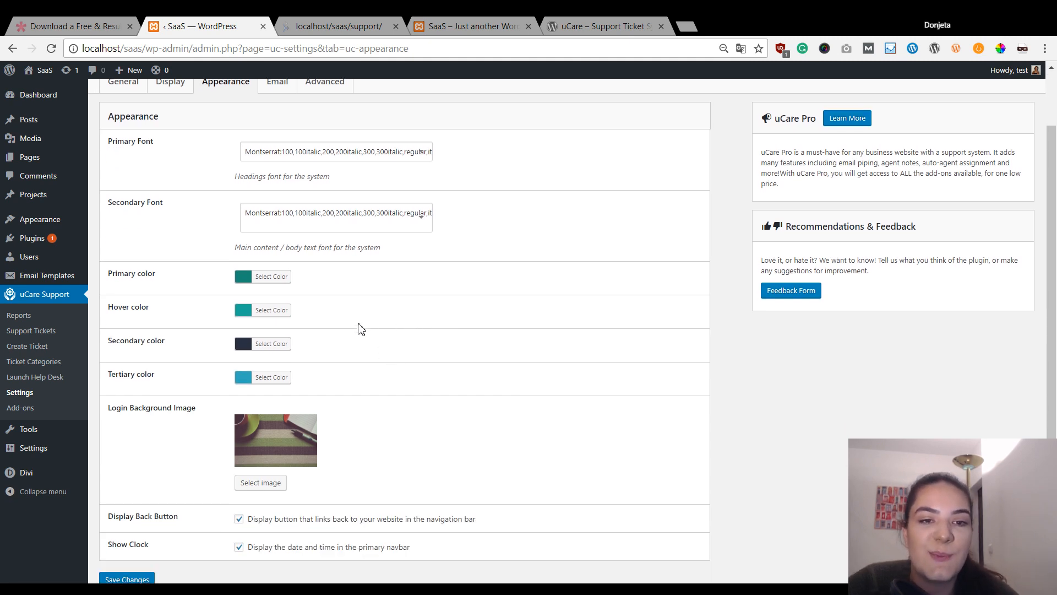
click(276, 276)
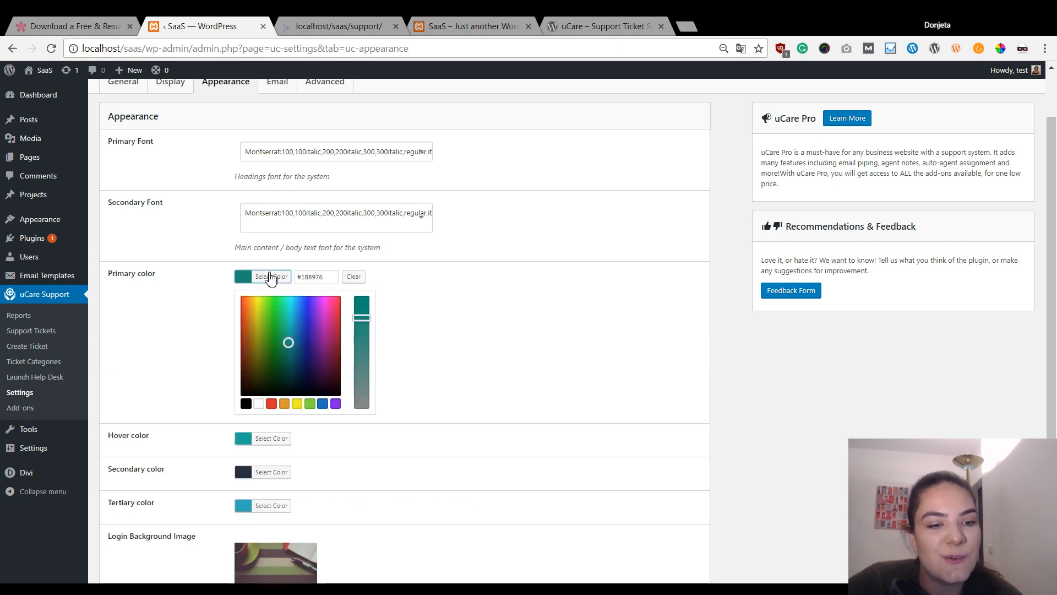
click(315, 276)
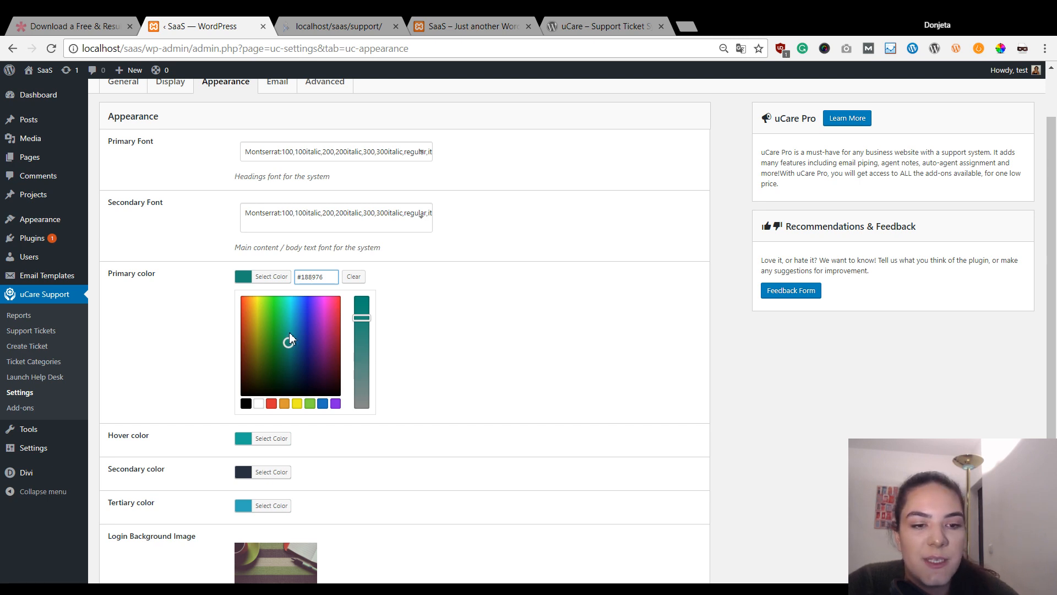
key(ctrl+a)
text(#487be5)
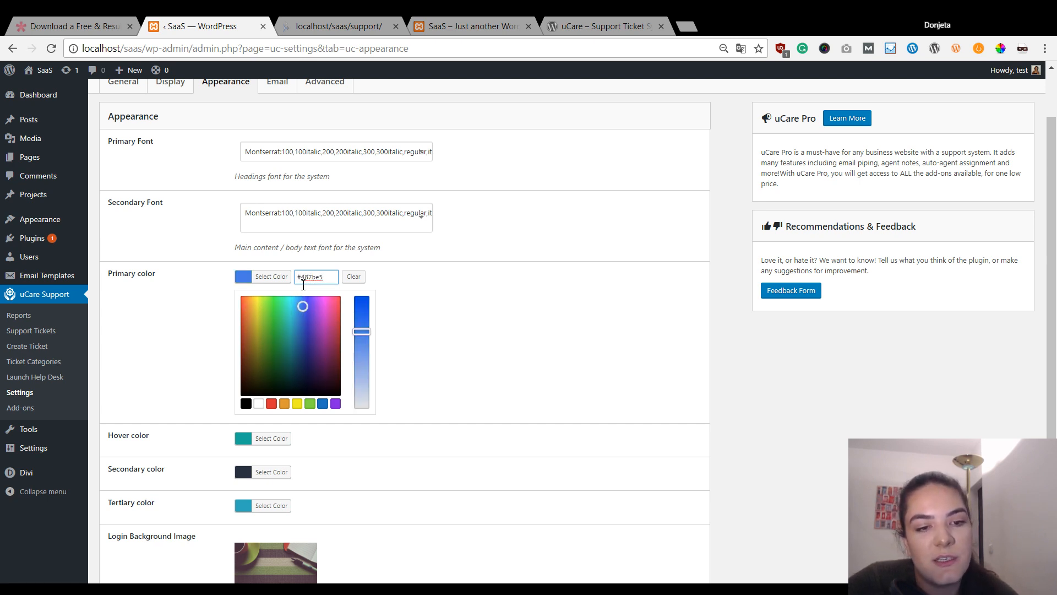
scroll(439, 364, down, 3)
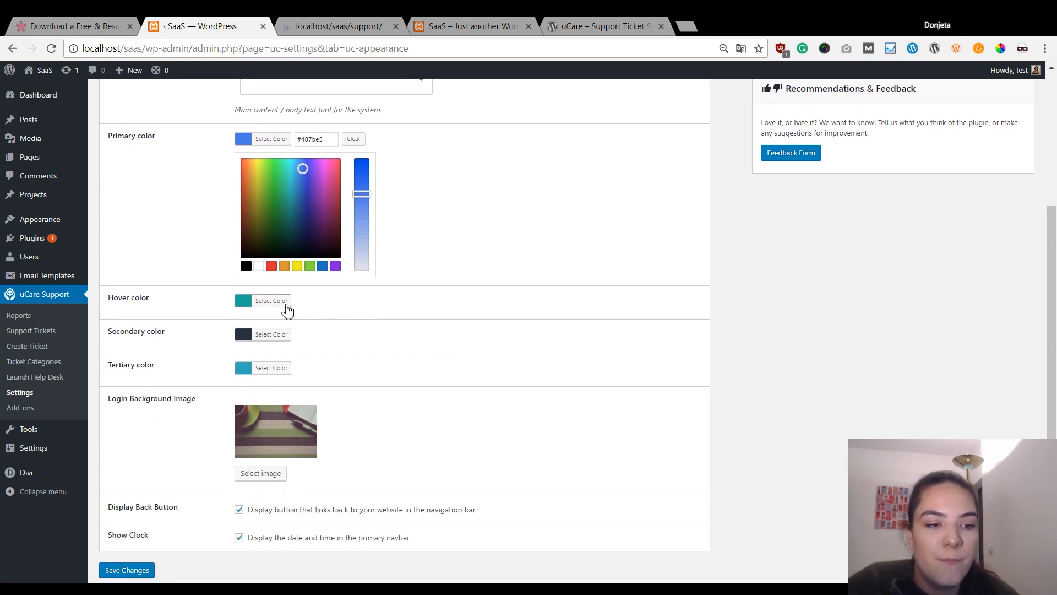
click(287, 310)
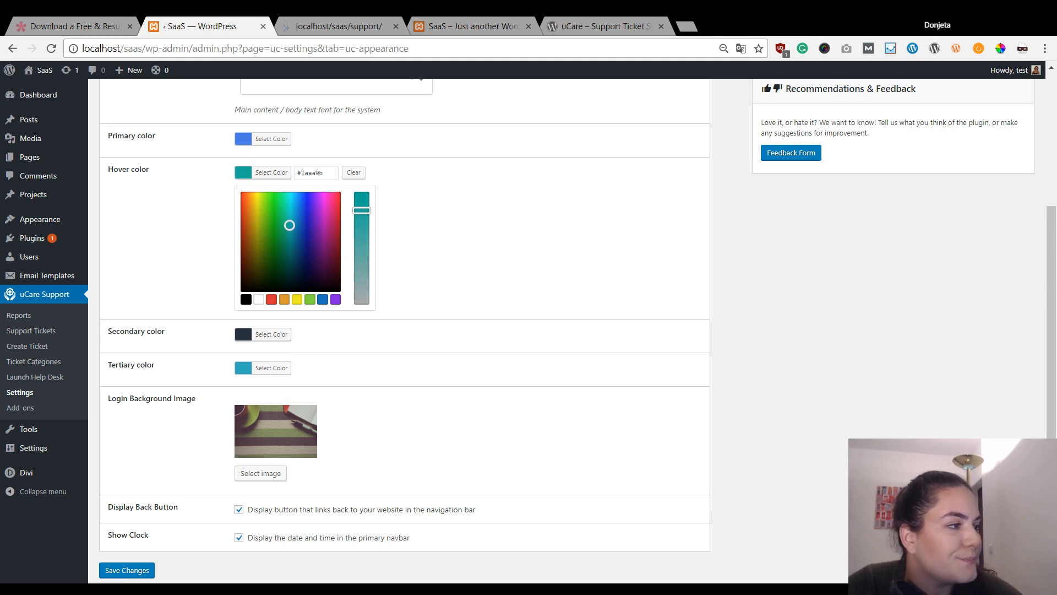
triple_click(308, 173)
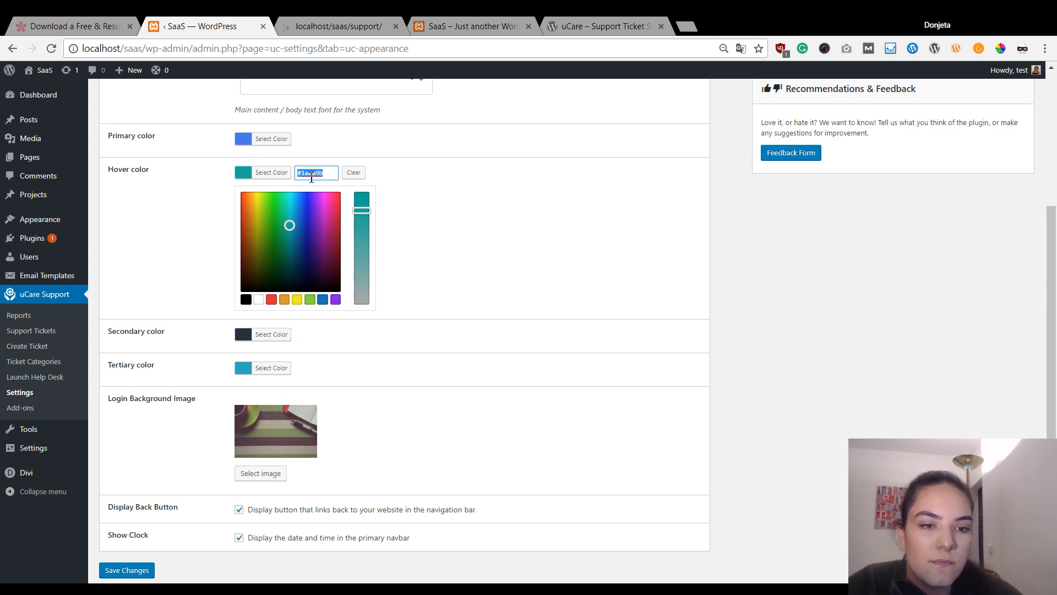
text(#254b7c)
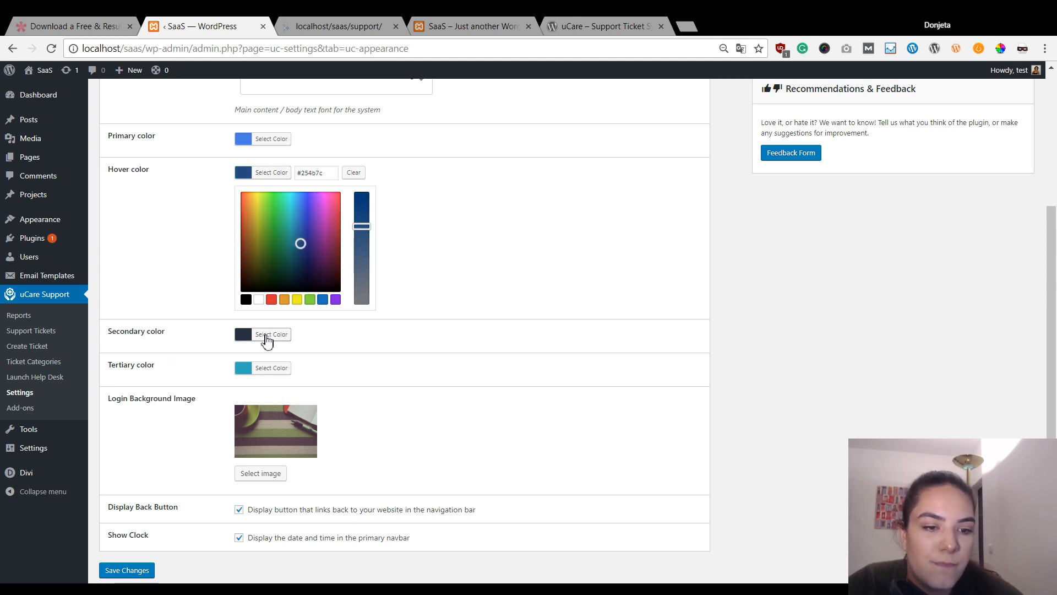
- Set the secondary colour to #aec1e5 and the tertiary colour to #f8534b
click(267, 335)
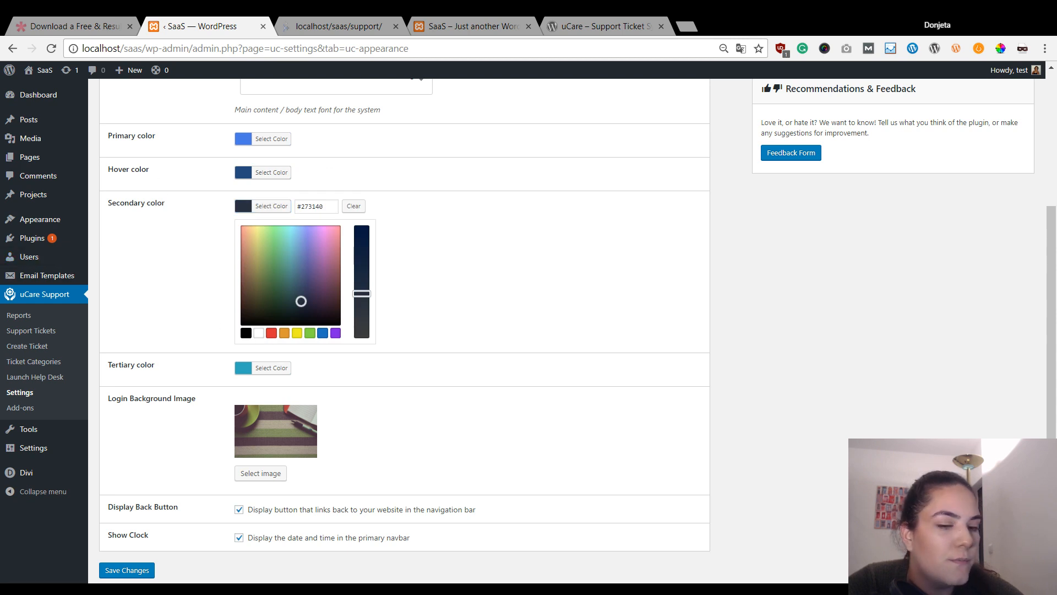
triple_click(330, 207)
text(#aec1e5)
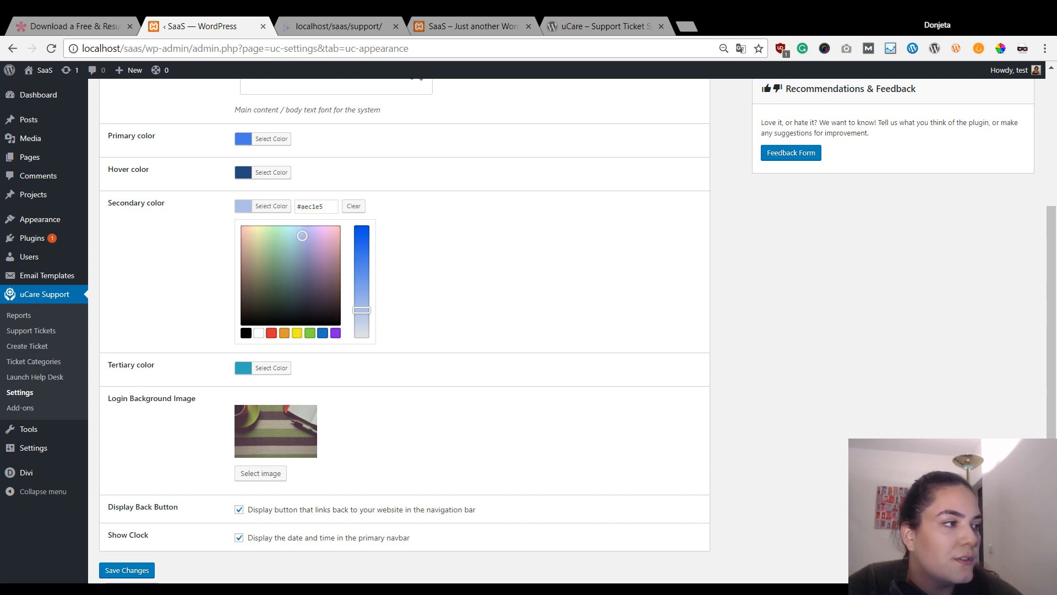
click(282, 368)
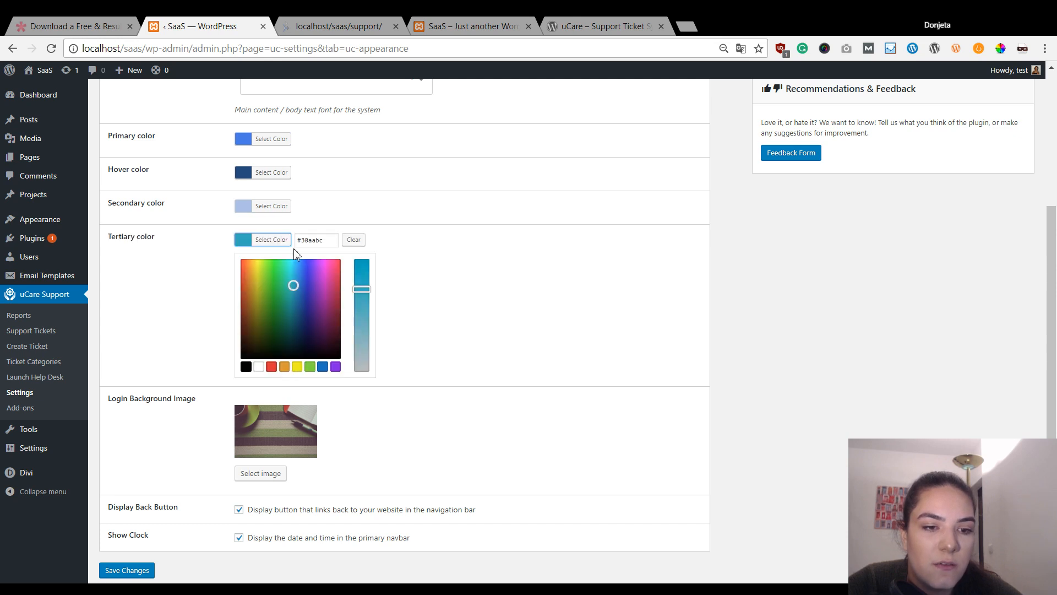
click(325, 239)
triple_click(324, 238)
text(#f8534b)
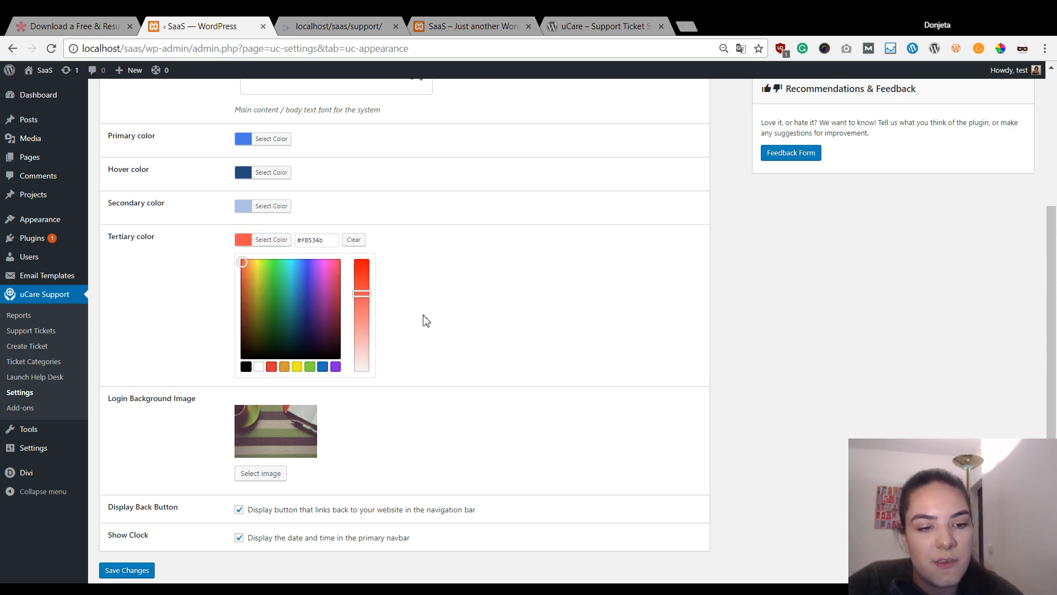
scroll(425, 320, down, 1)
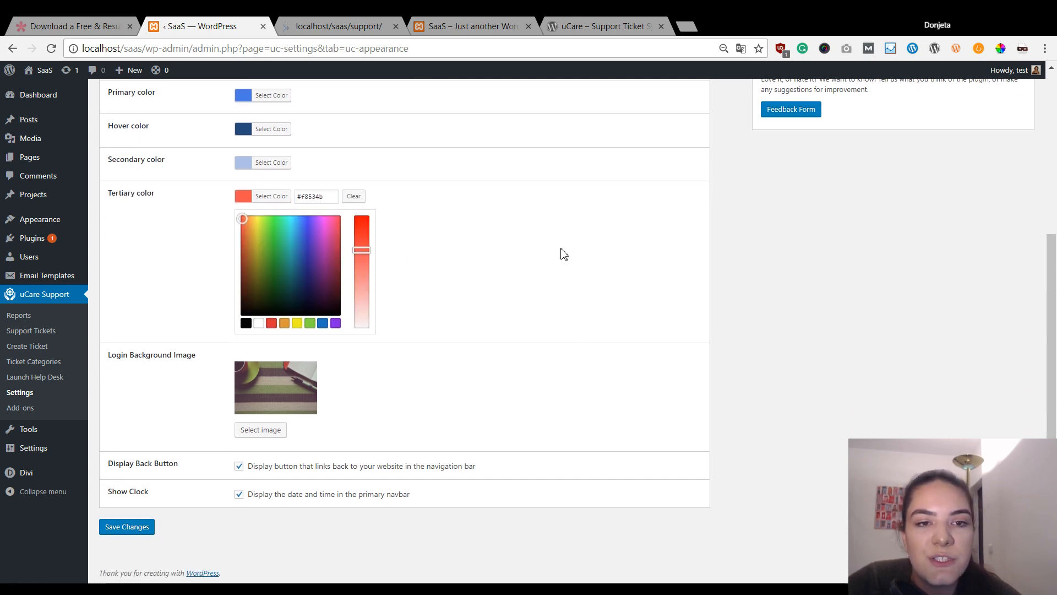
click(484, 22)
- Log out of WordPress from the Howdy menu
scroll(970, 168, up, 5)
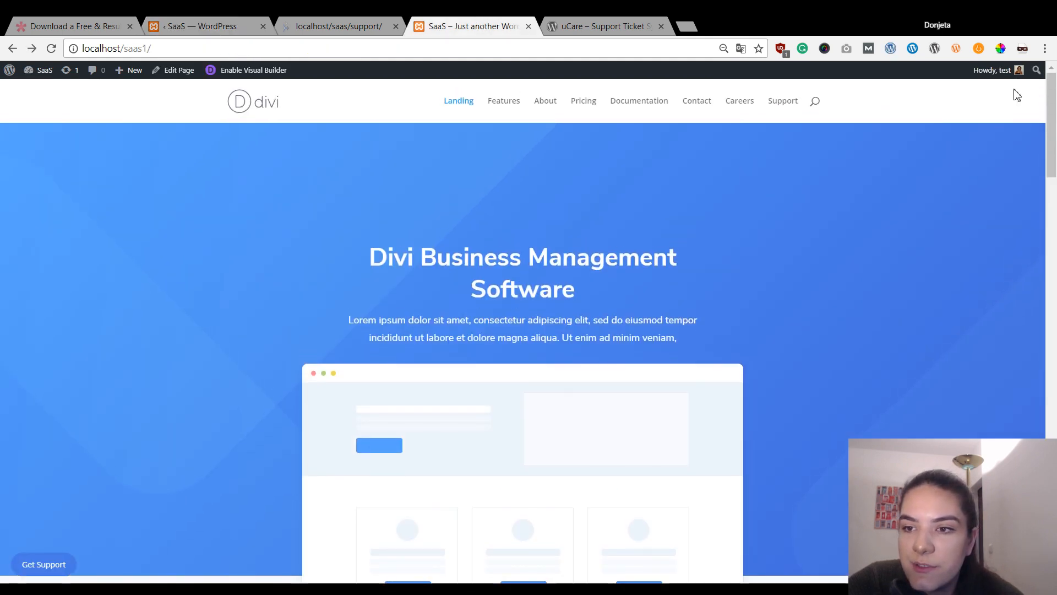
mouse_move(1019, 72)
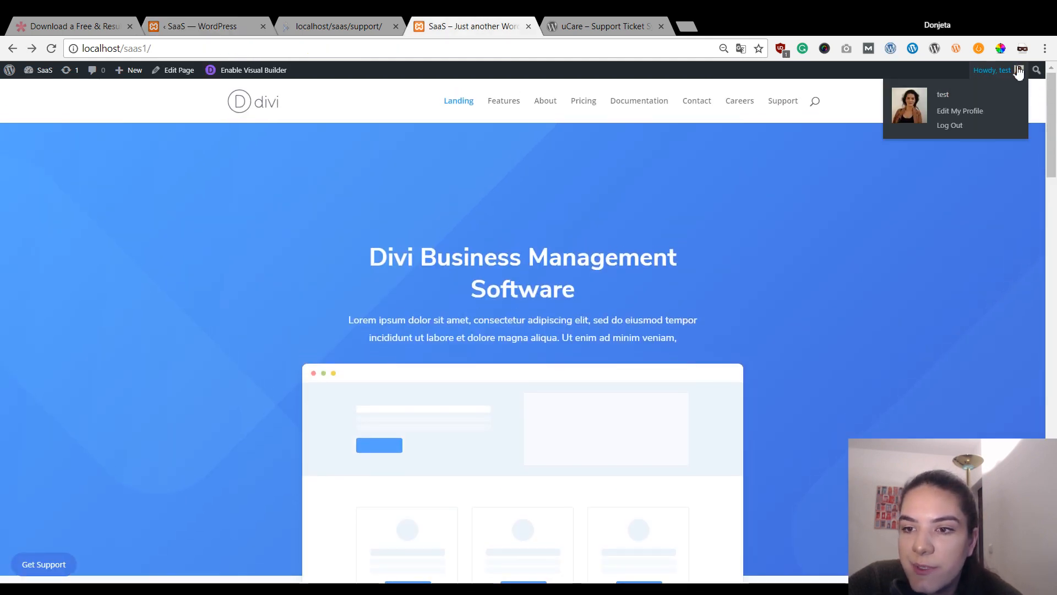
click(951, 126)
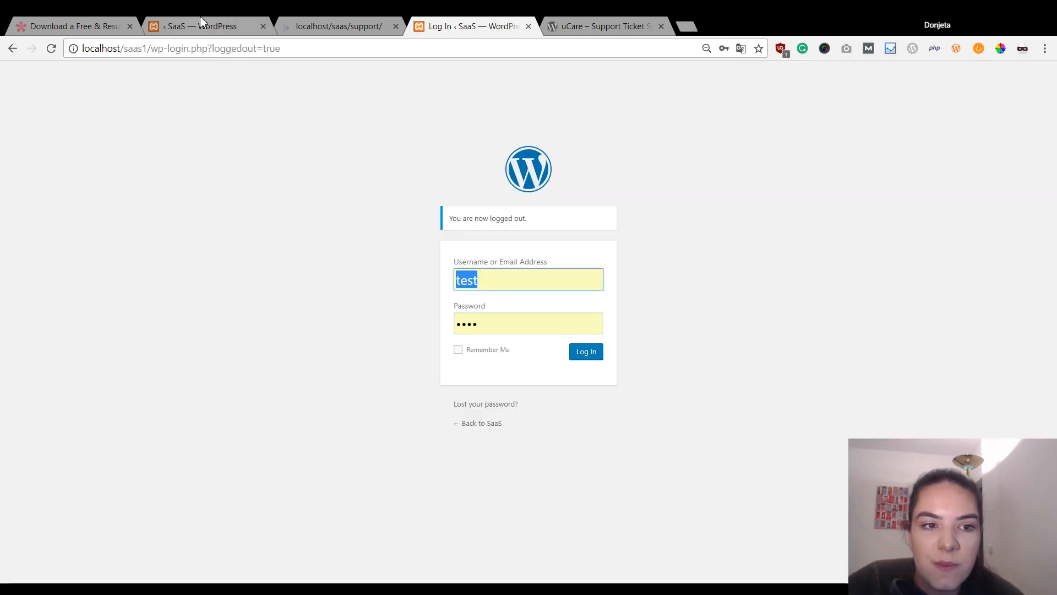
- Load localhost/saas1/ as a visitor and open Get Support to see the helpdesk sign-in page
drag(151, 55, 352, 85)
key(BackSpace)
key(Return)
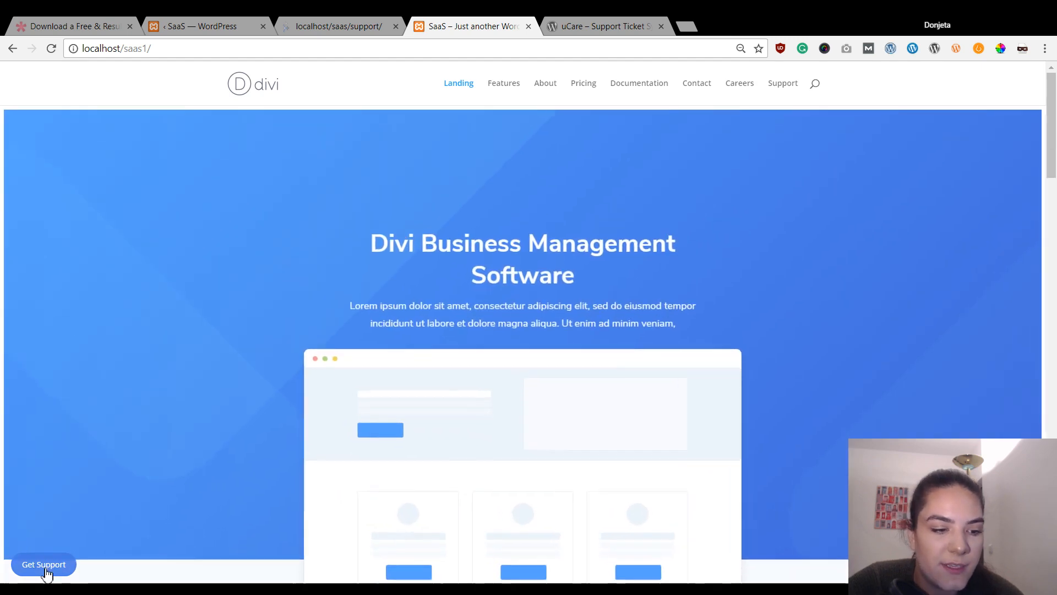
click(43, 564)
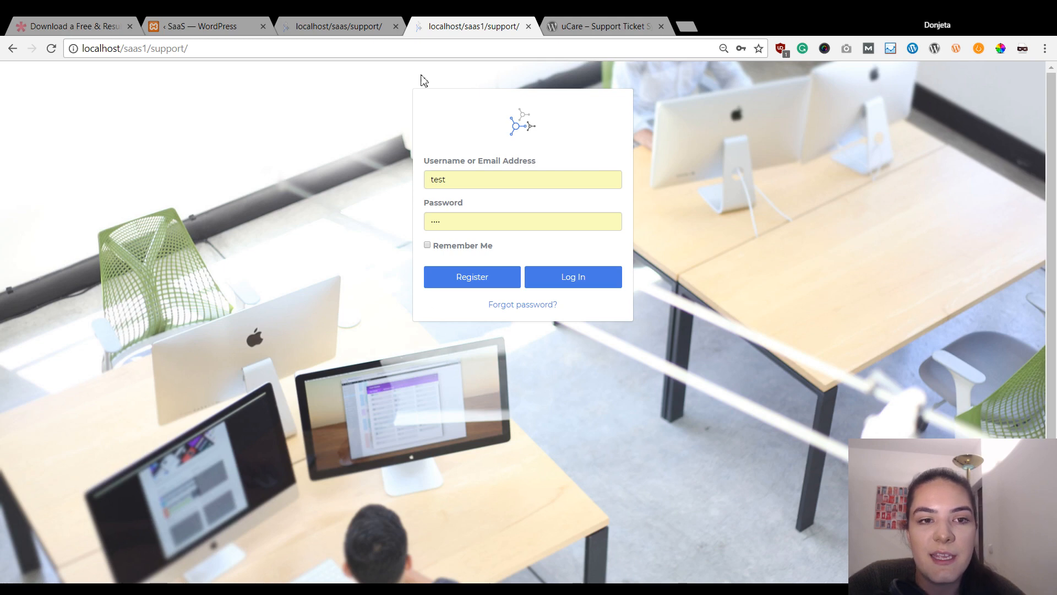
click(147, 30)
scroll(462, 308, up, 5)
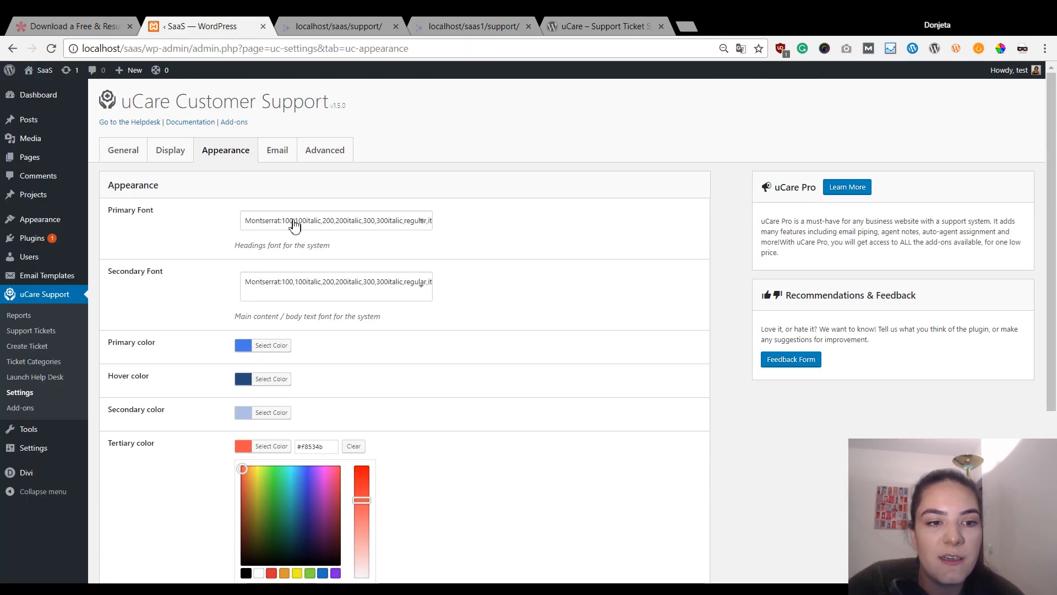
scroll(276, 287, down, 5)
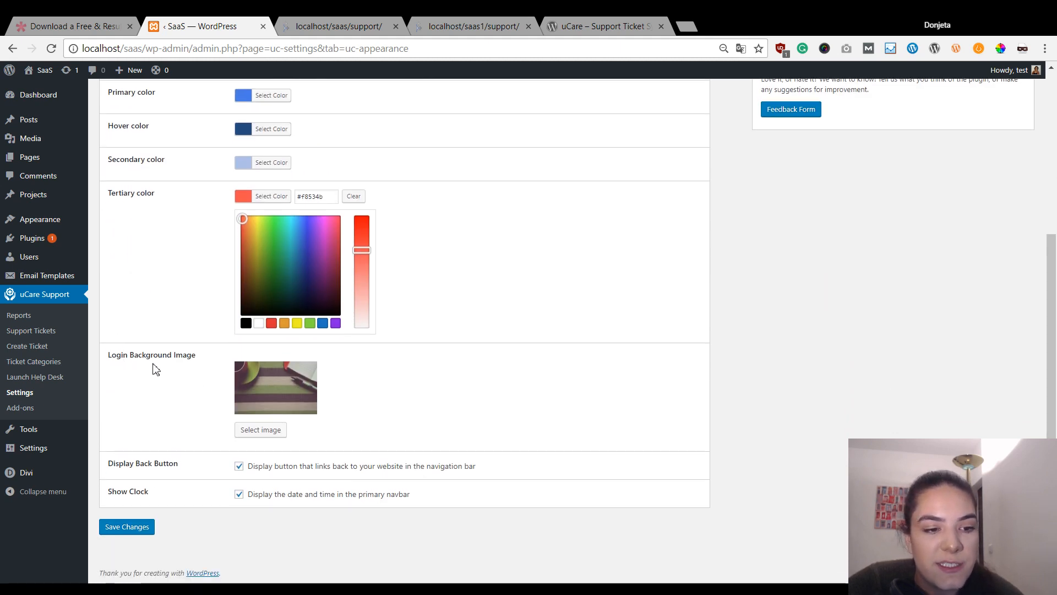
click(258, 430)
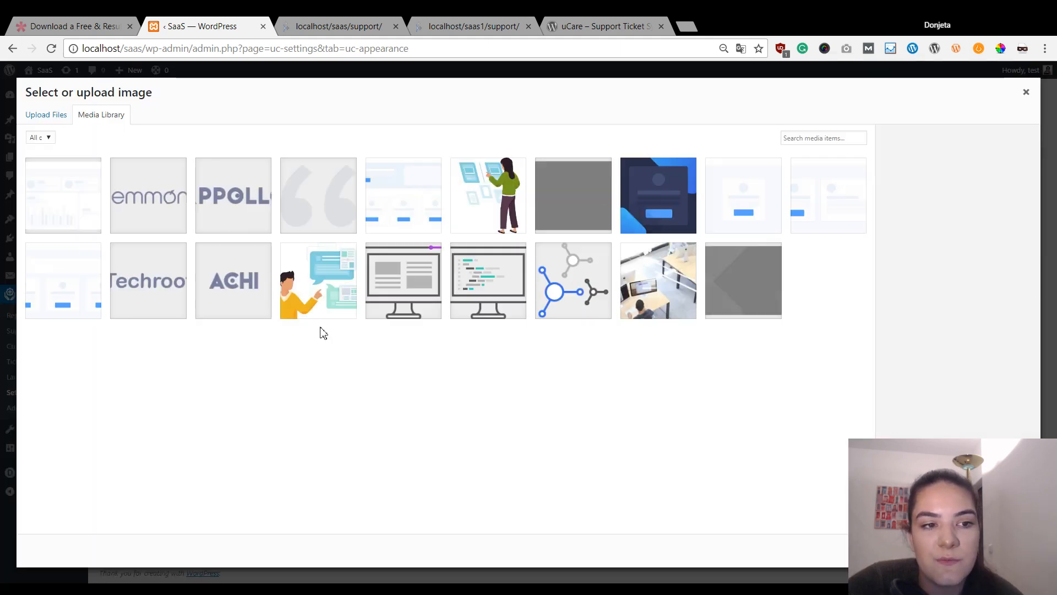
click(666, 278)
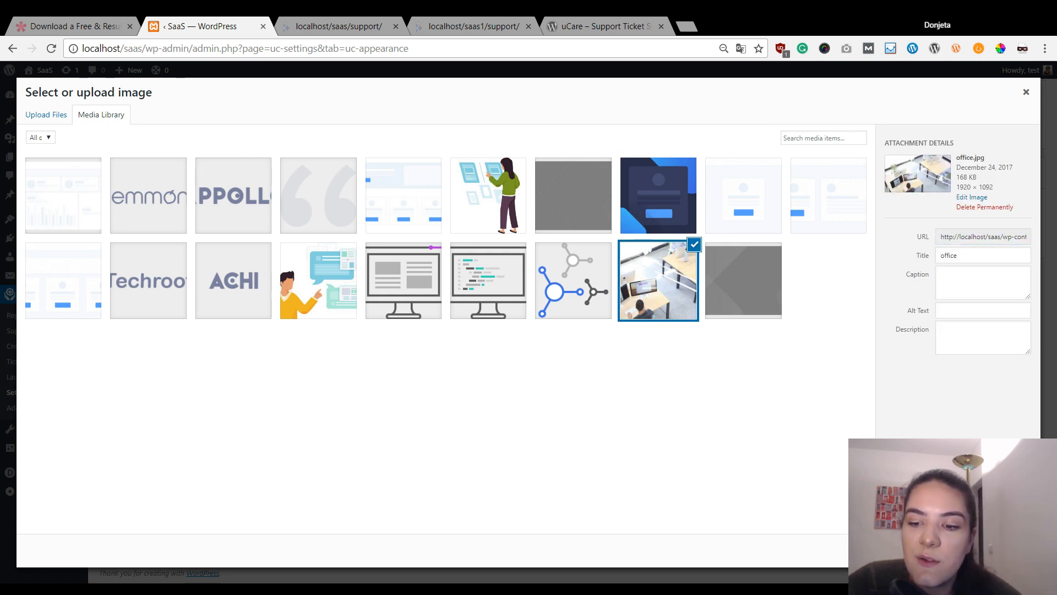
click(1007, 551)
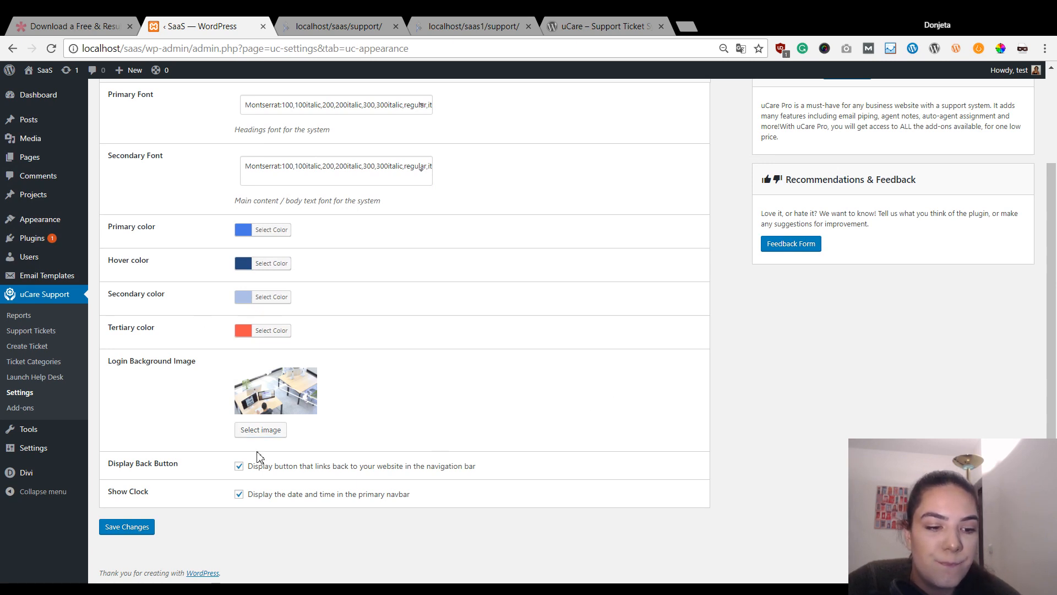
click(130, 527)
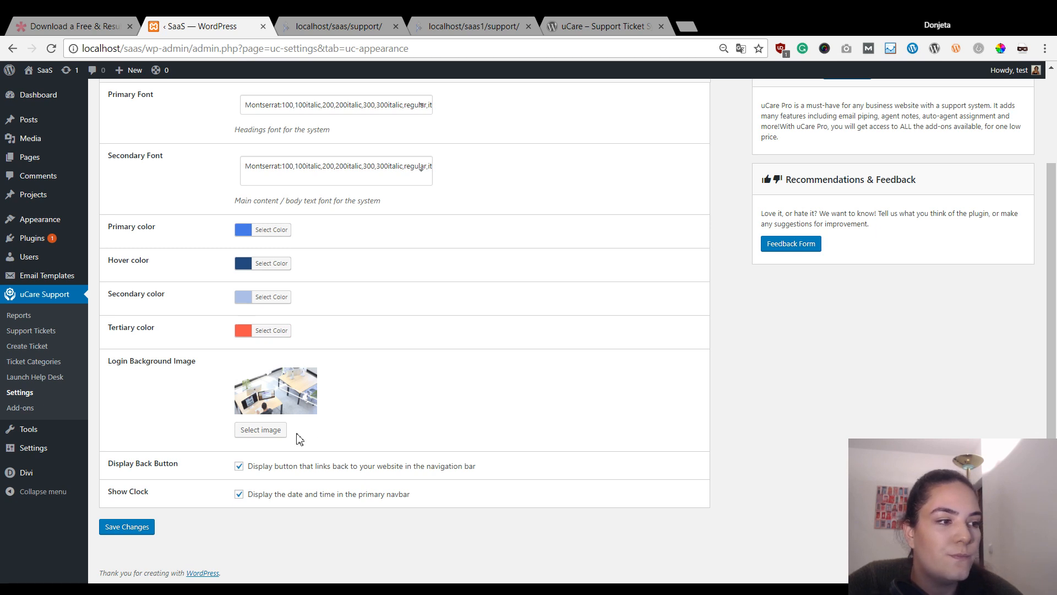
scroll(383, 312, up, 3)
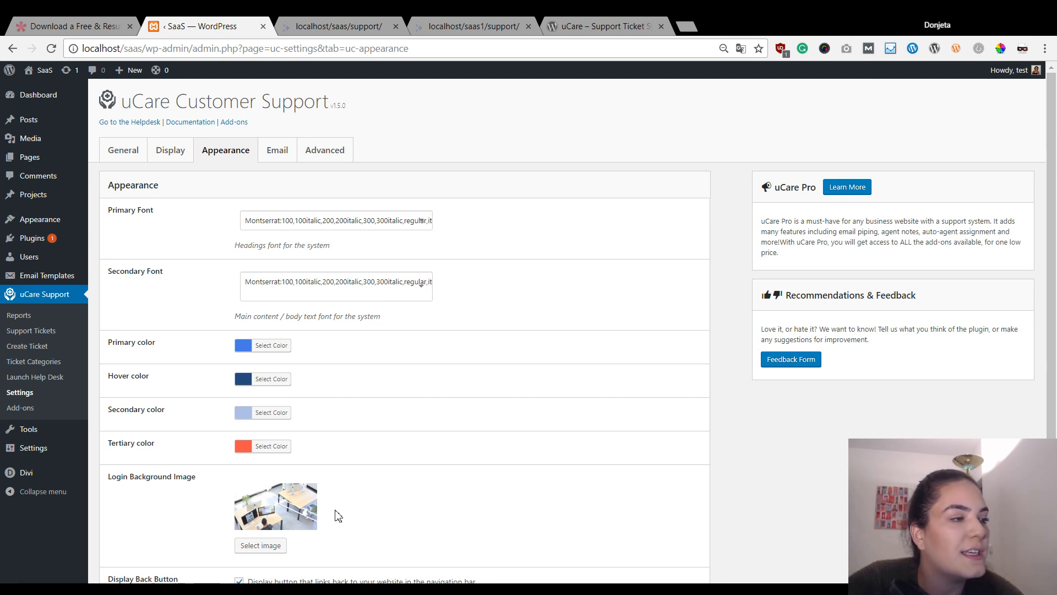
- On the uCare Appearance tab, set the primary colour to #487be5
click(283, 155)
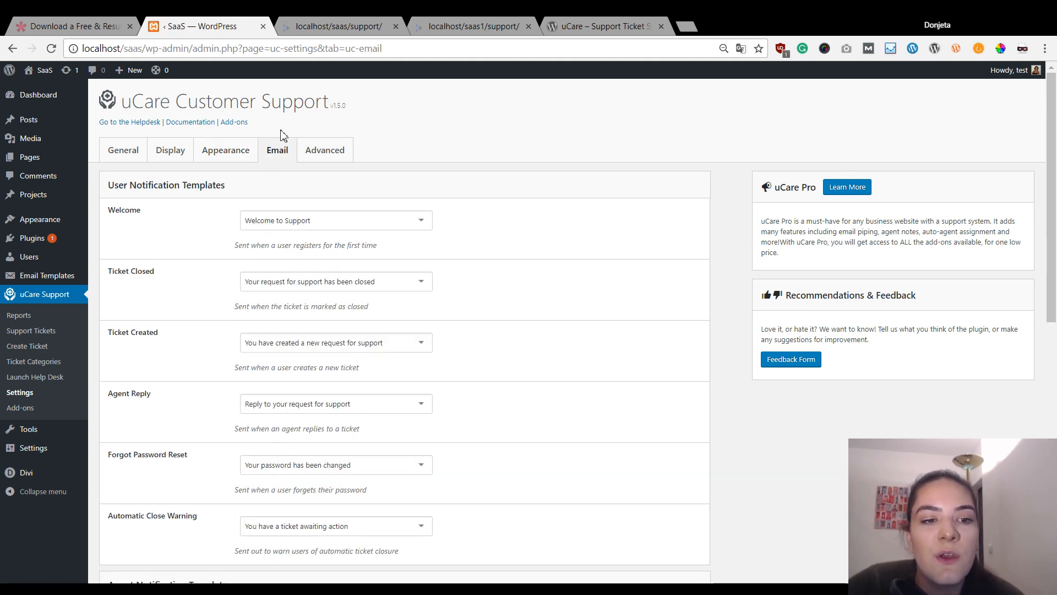
click(229, 150)
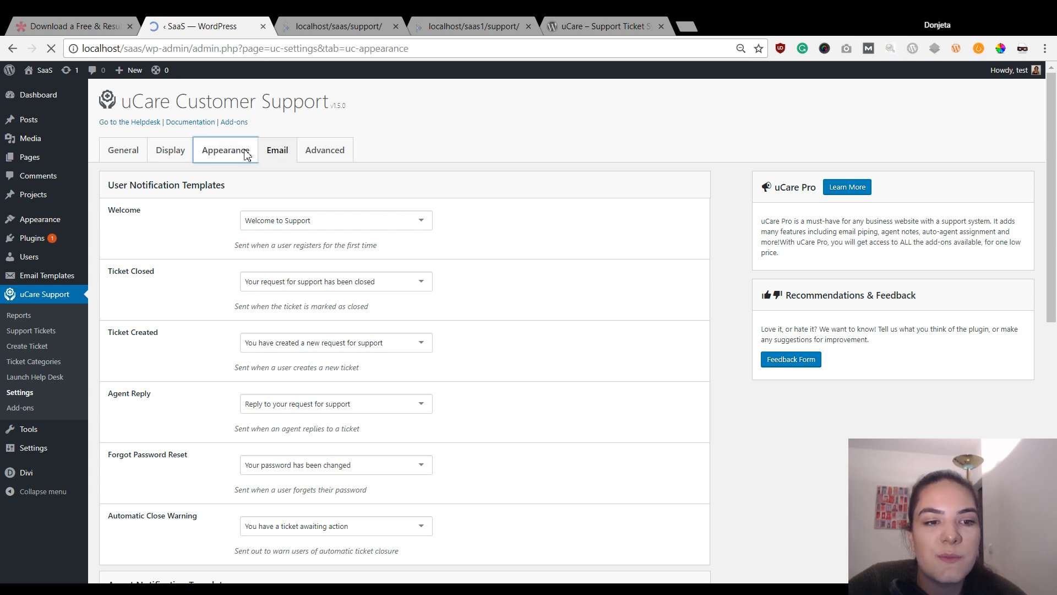
scroll(238, 437, down, 3)
scroll(283, 279, up, 3)
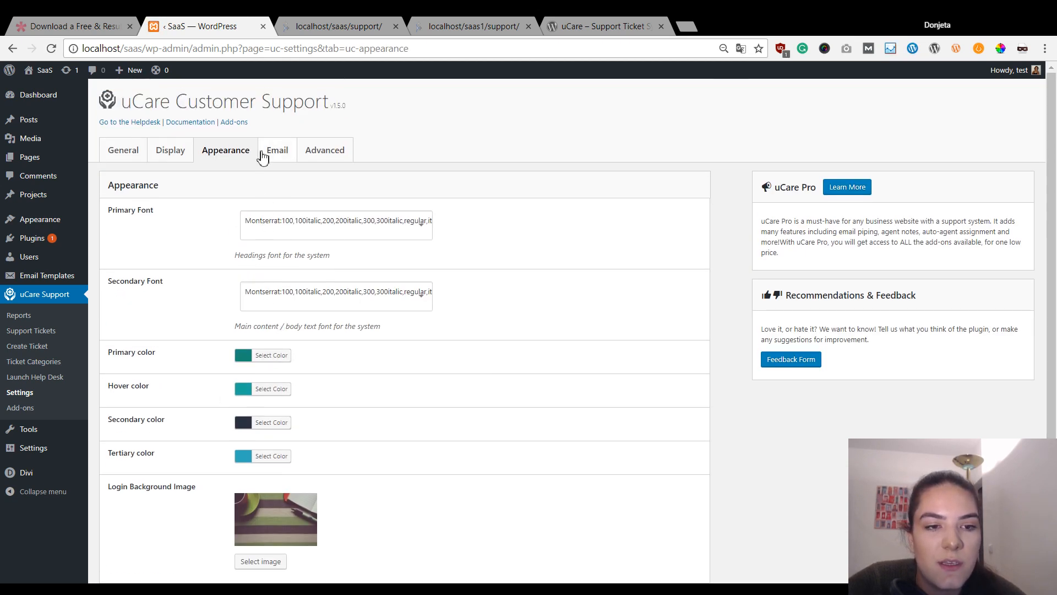
click(267, 355)
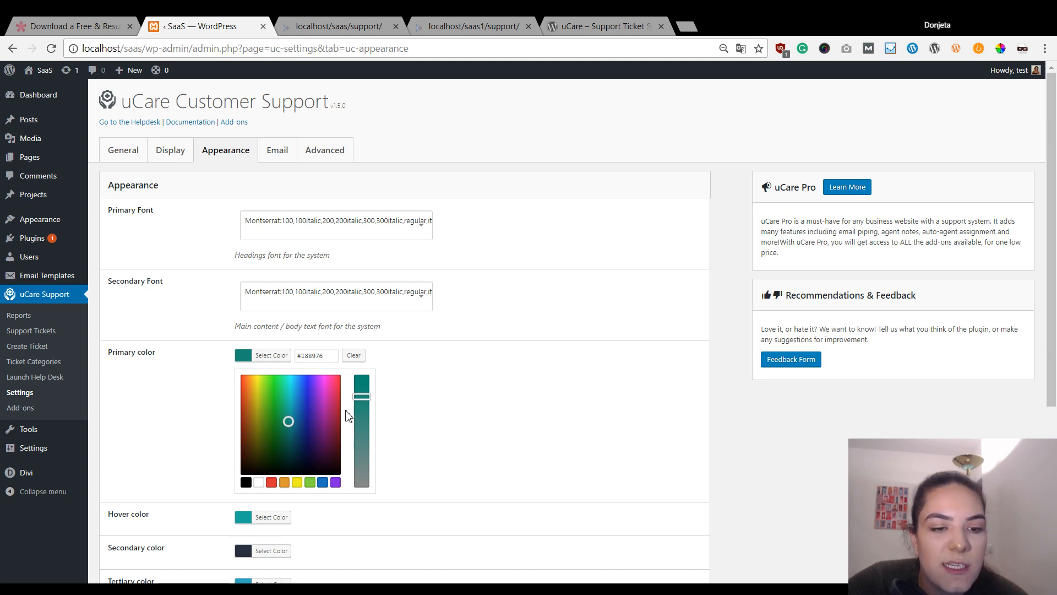
triple_click(310, 357)
text(#487be5)
click(478, 374)
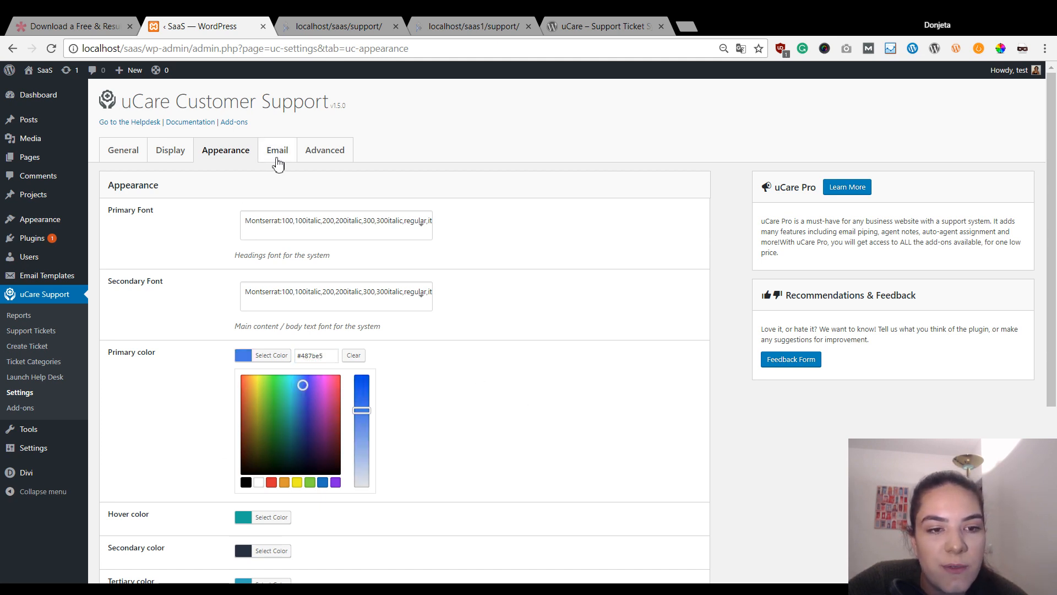
- Set the hover colour to #254b7c and the tertiary colour to #f8534b
scroll(287, 253, down, 3)
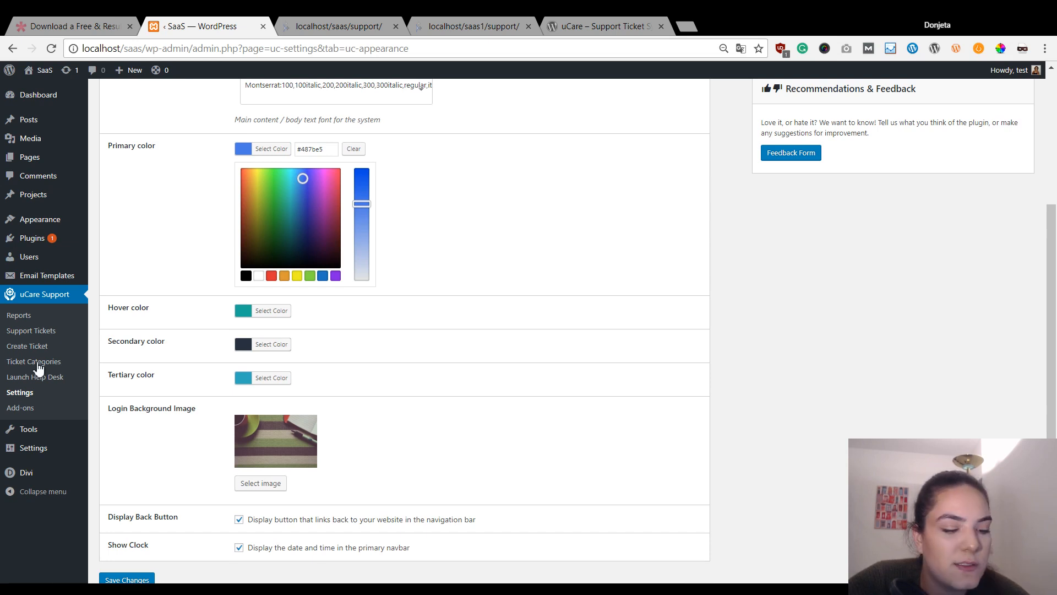
click(276, 311)
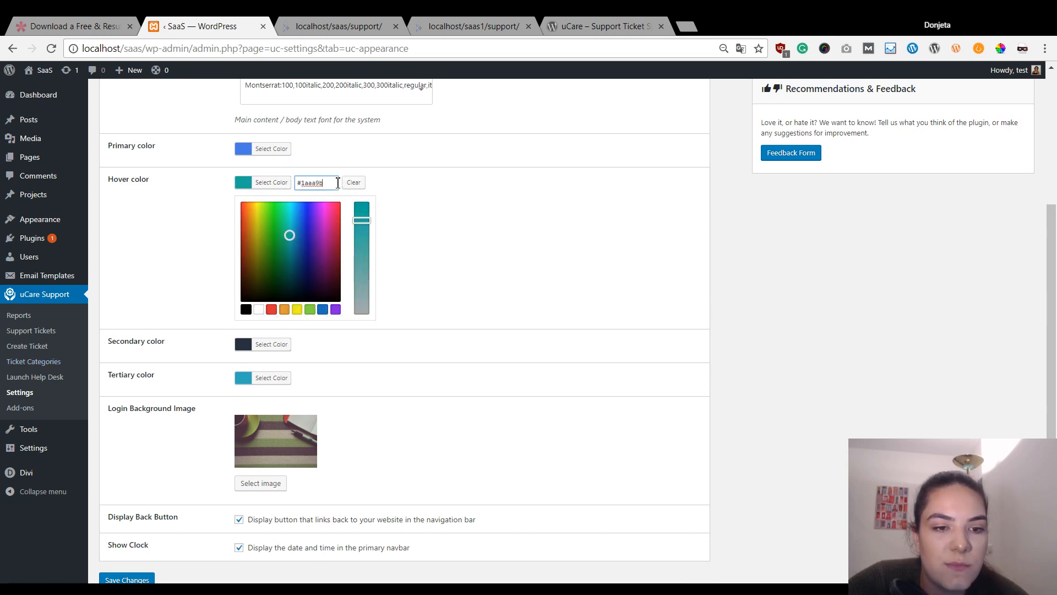
triple_click(313, 183)
text(#254b7c)
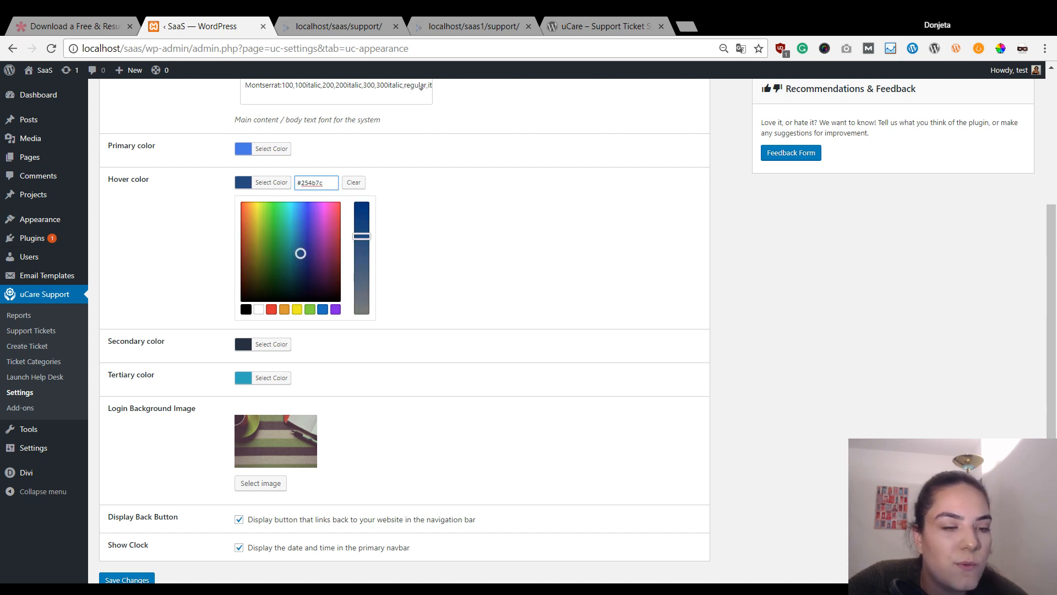
key(alt+Tab)
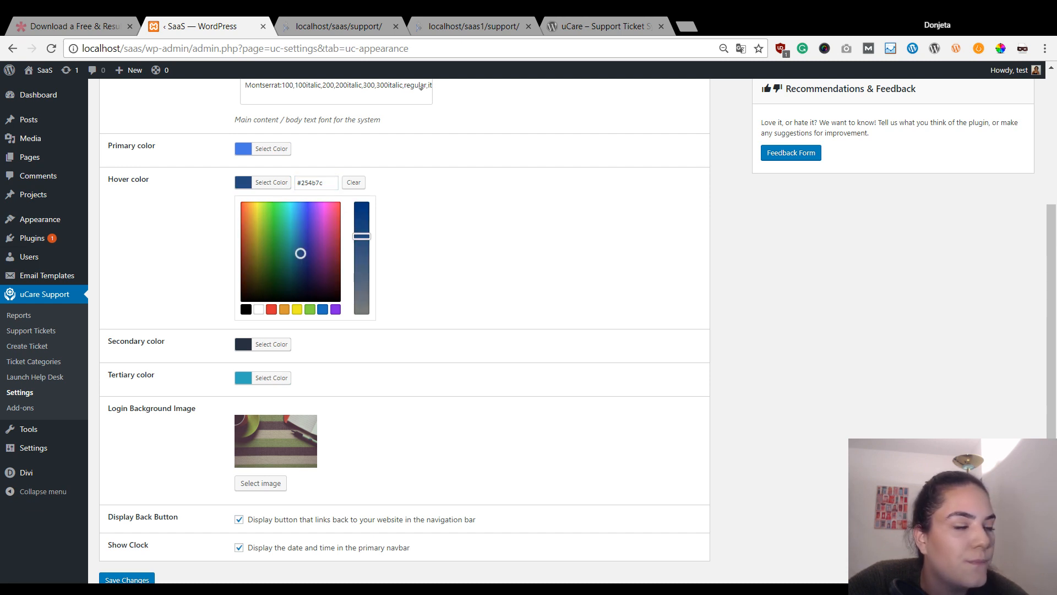
triple_click(313, 183)
text(#aec1e5)
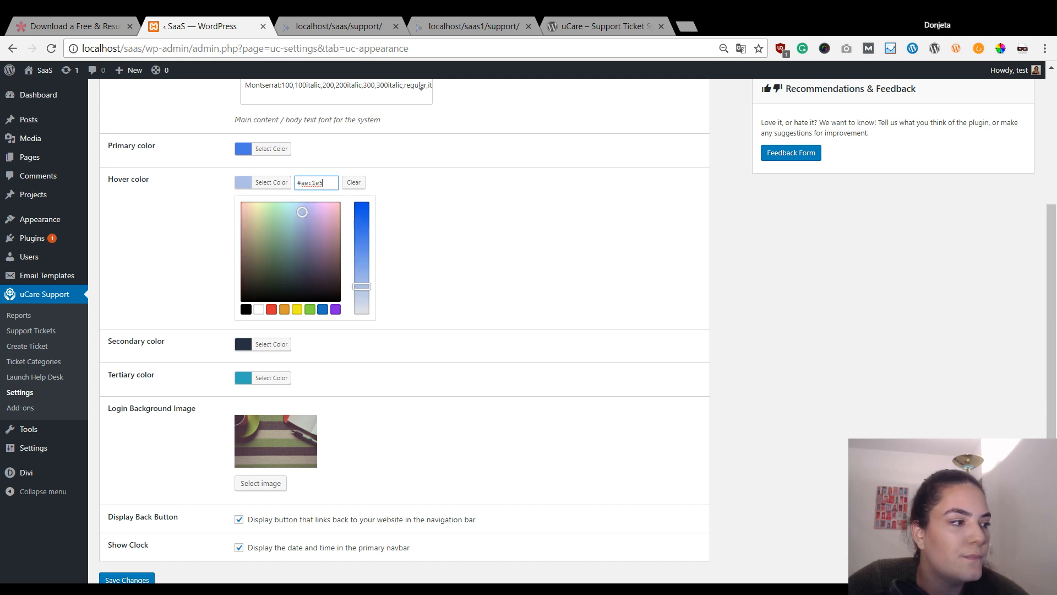
key(alt+Tab)
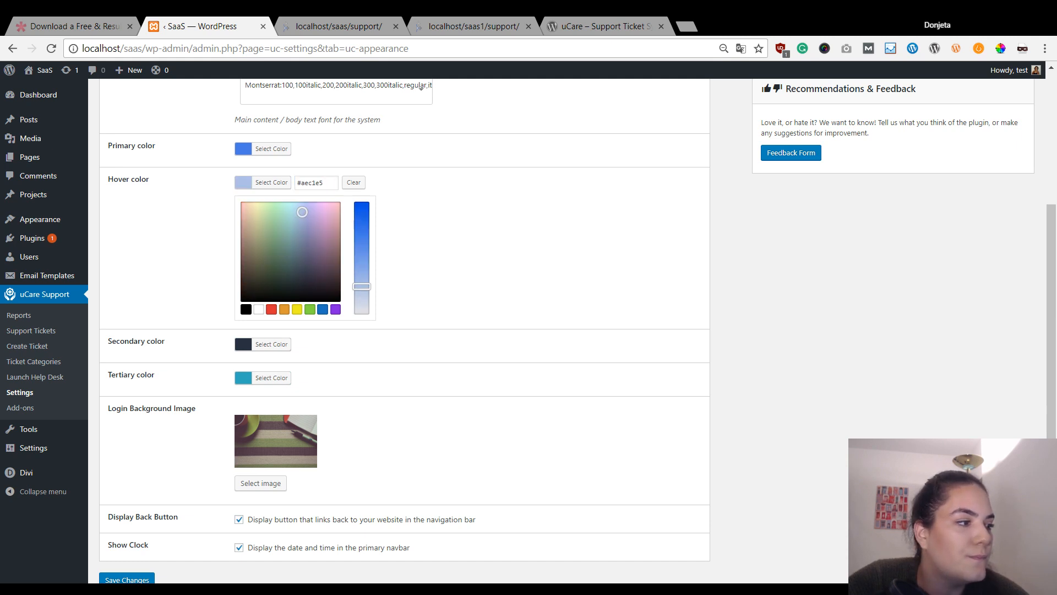
click(282, 379)
triple_click(314, 250)
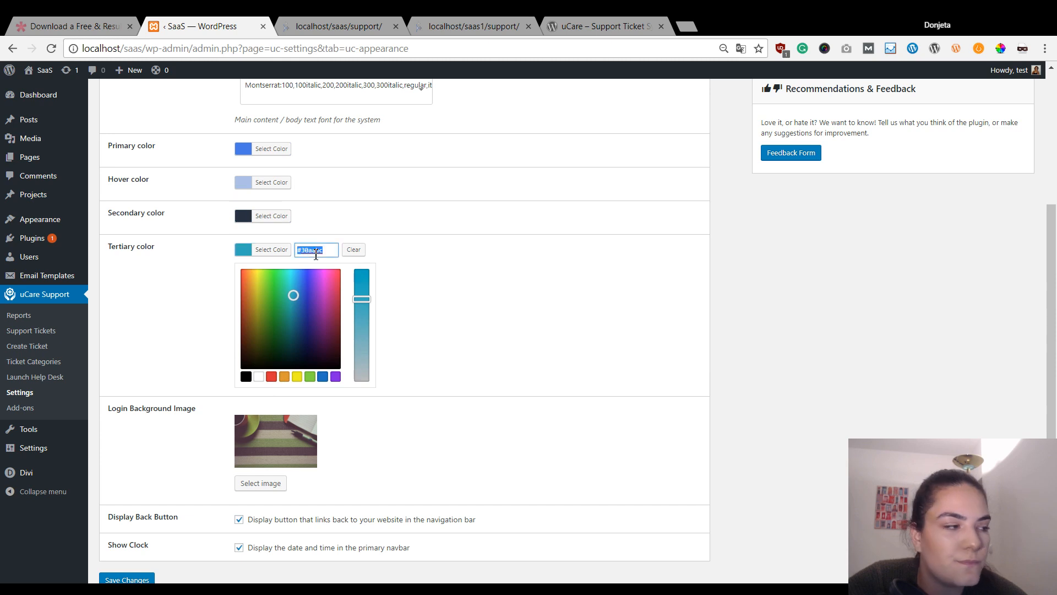
text(#f8534b)
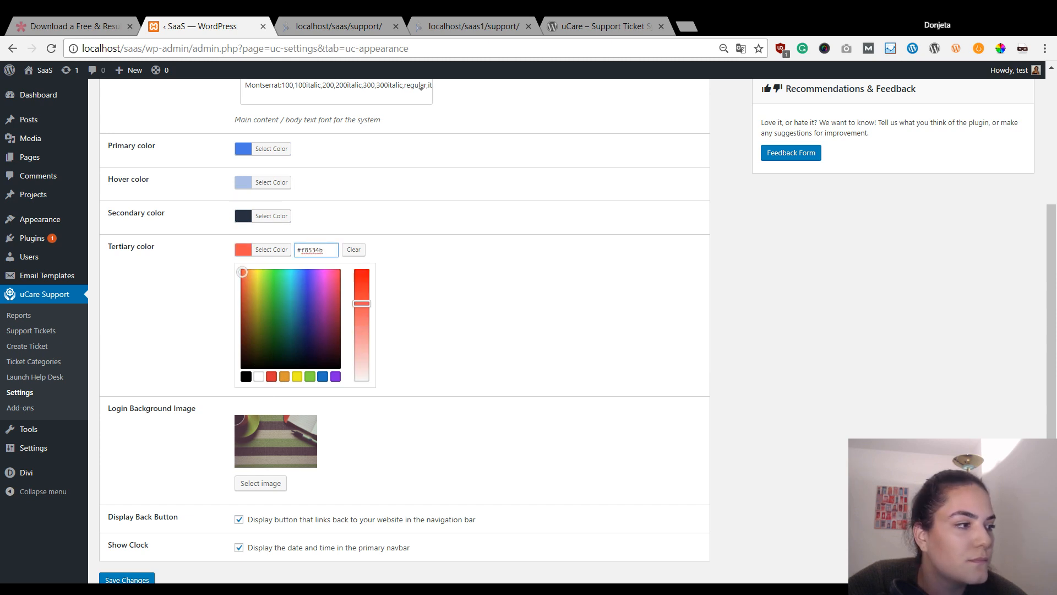
key(alt+Tab)
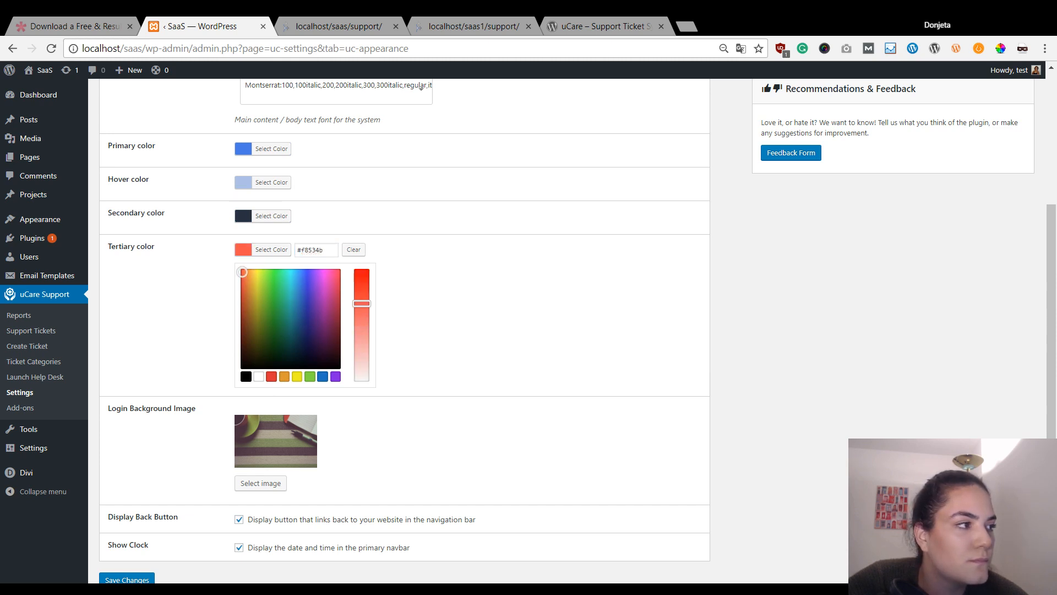
- Set the secondary colour to #aec1e5, restore hover to #254b7c, and save the colours
click(254, 219)
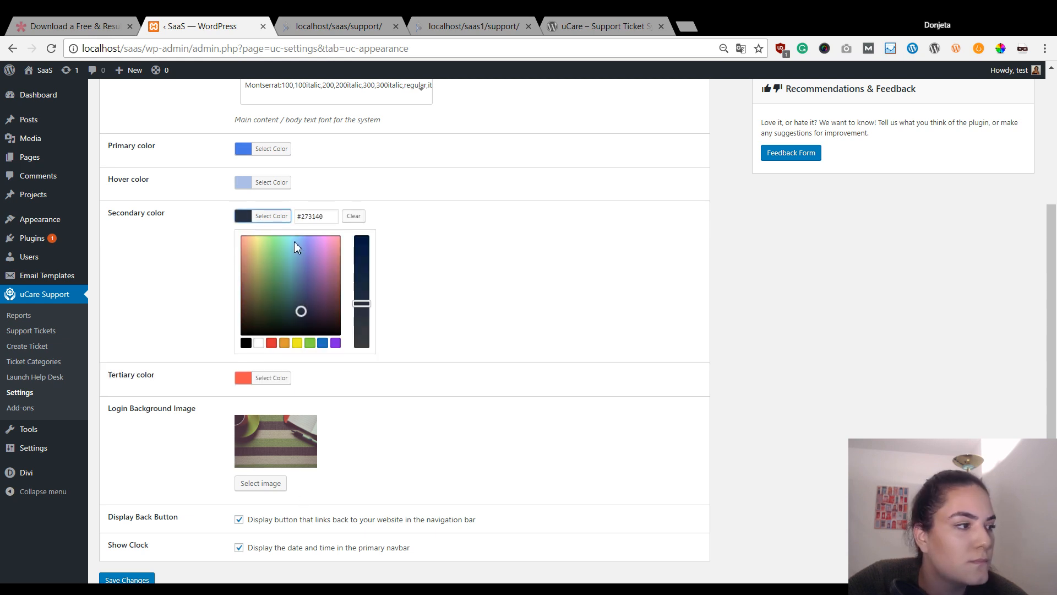
drag(326, 218, 3, 132)
text(#aec1e5)
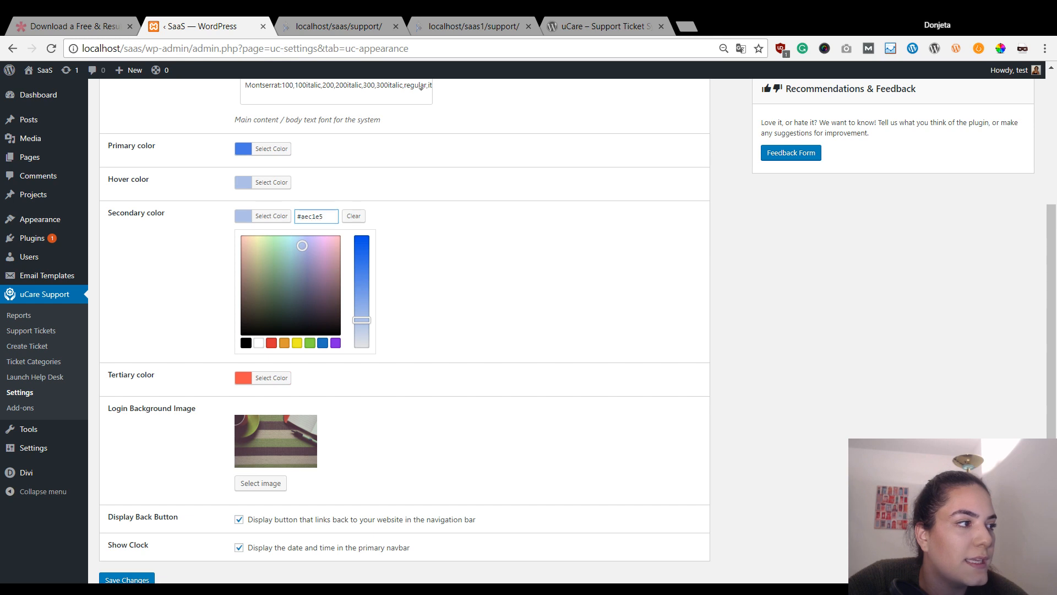
click(266, 182)
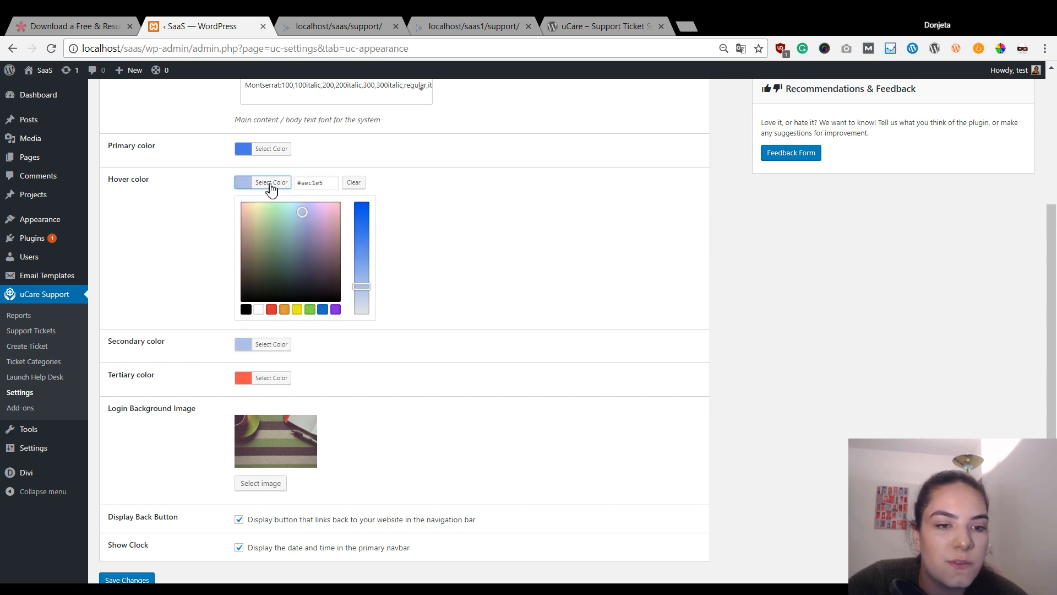
drag(335, 182, 297, 183)
text(#254b7c)
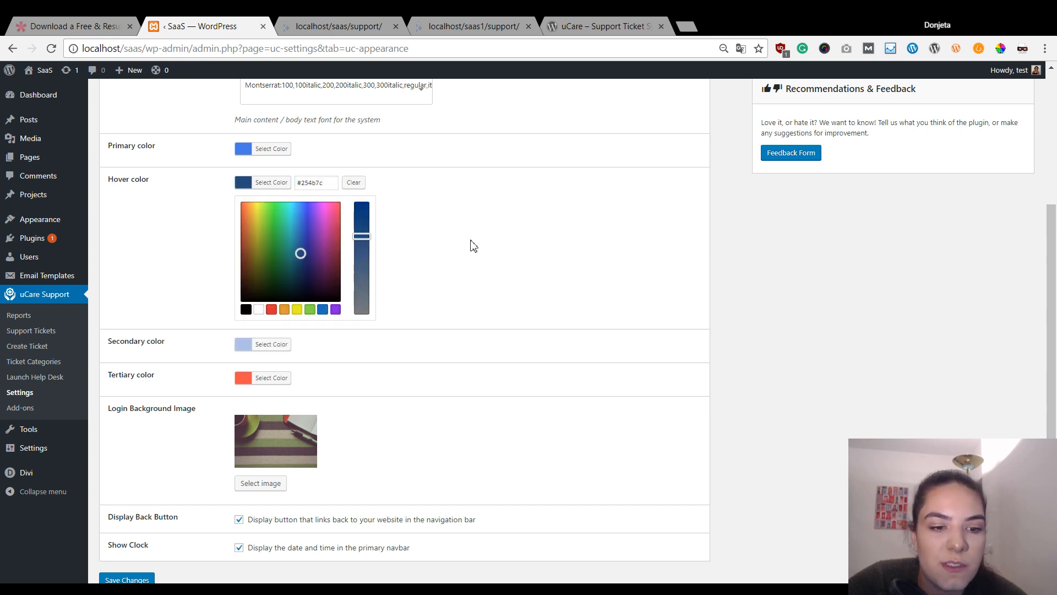
scroll(473, 287, down, 2)
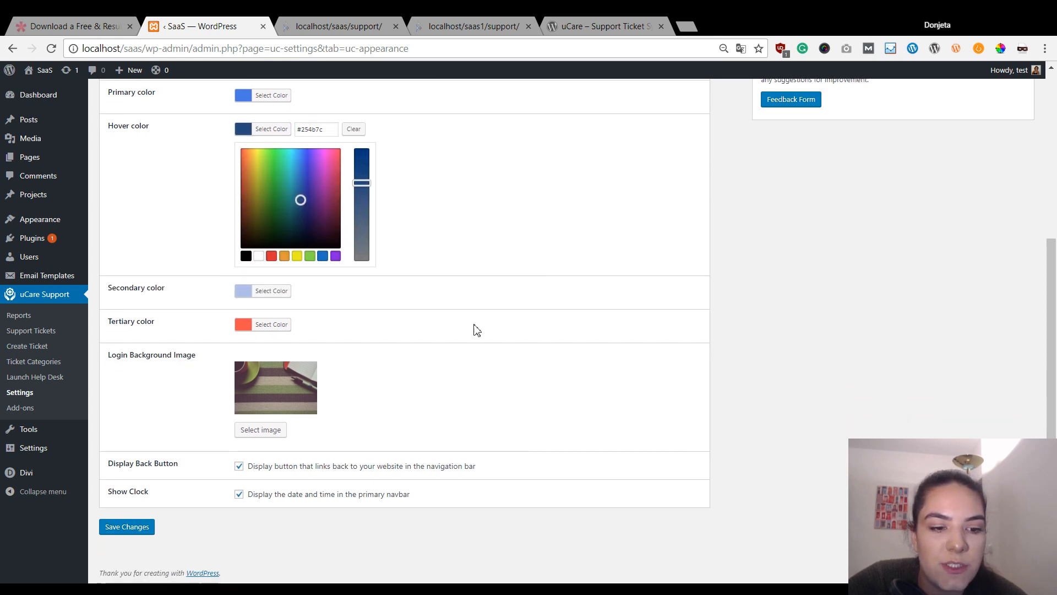
click(145, 528)
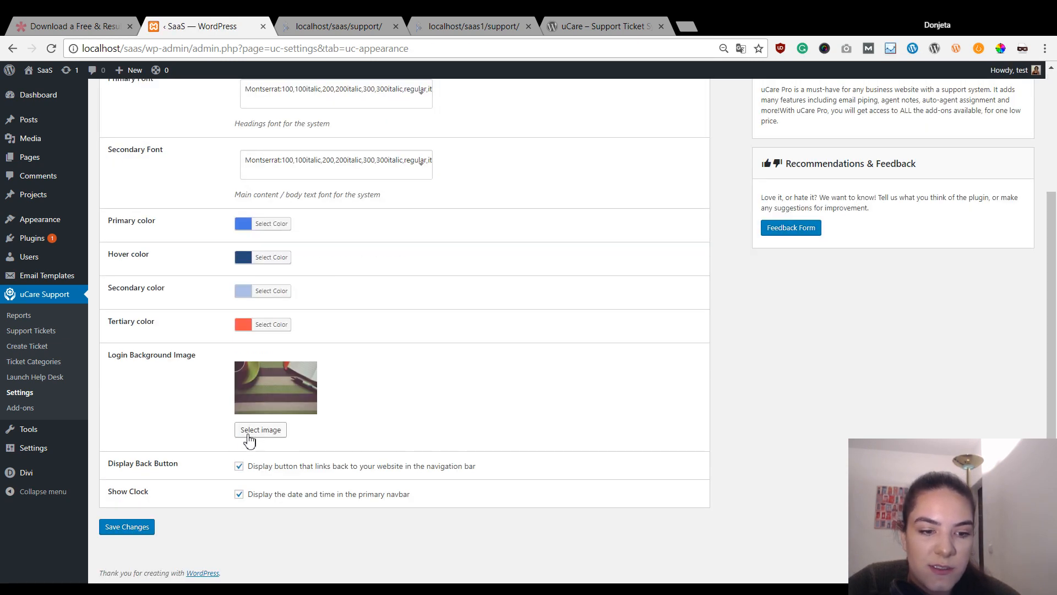
- Choose the office photo as the login background and save the settings
click(246, 434)
click(670, 280)
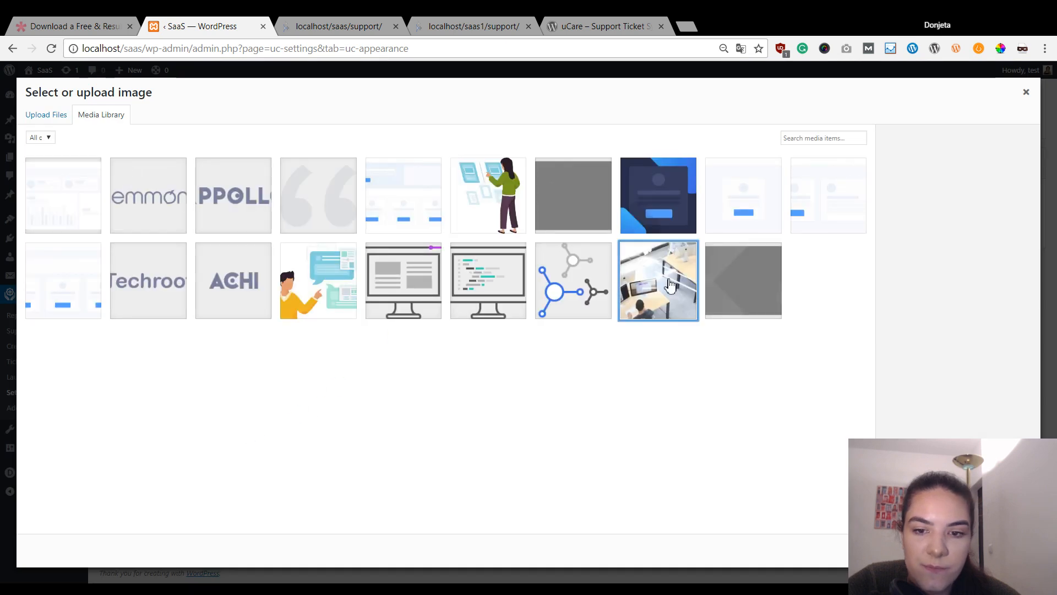
click(1006, 551)
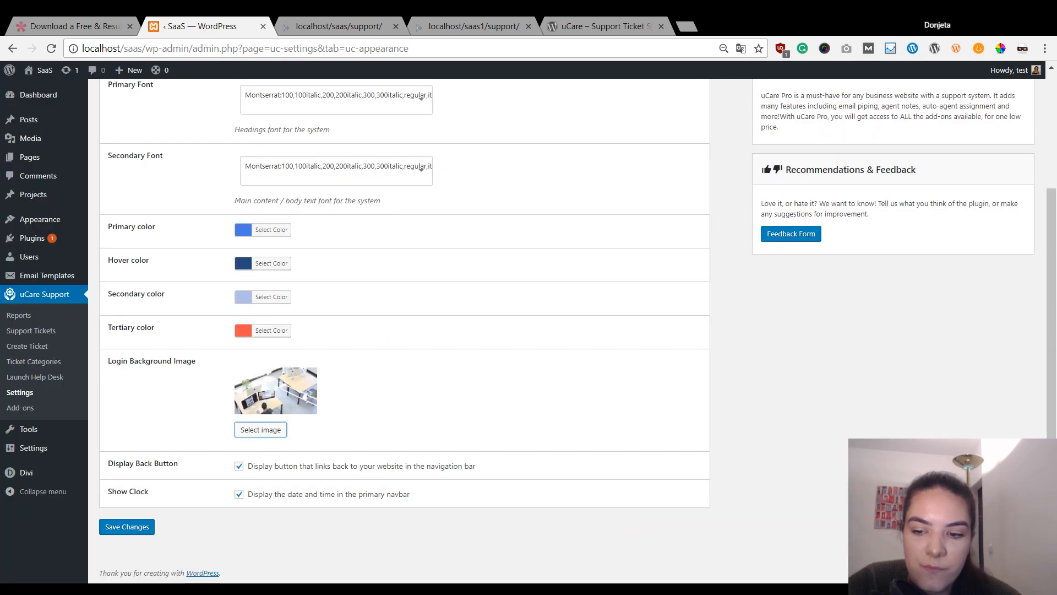
click(144, 528)
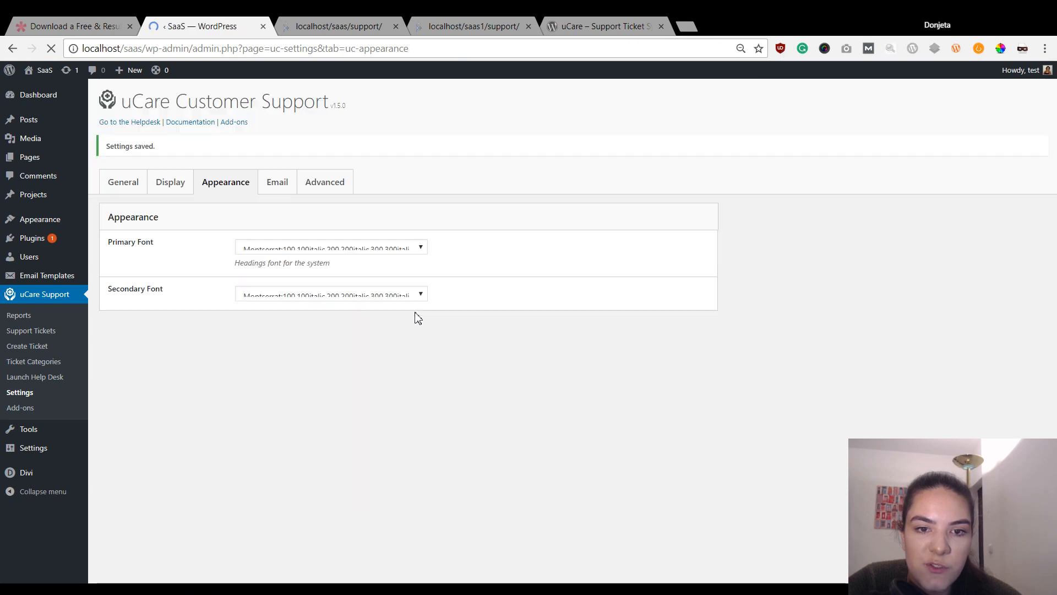
scroll(424, 310, down, 3)
scroll(598, 320, up, 5)
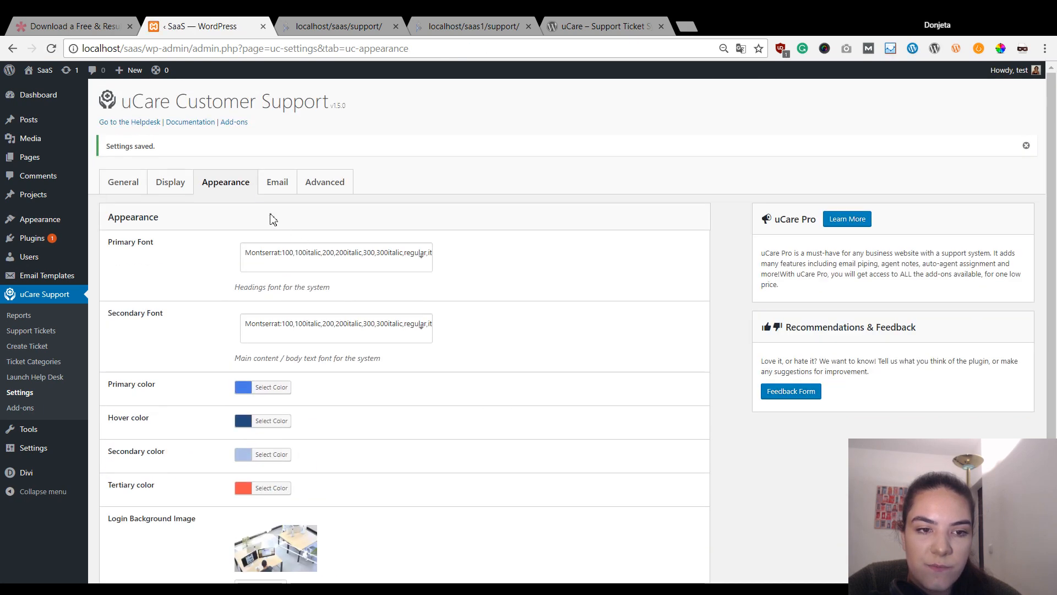
click(277, 181)
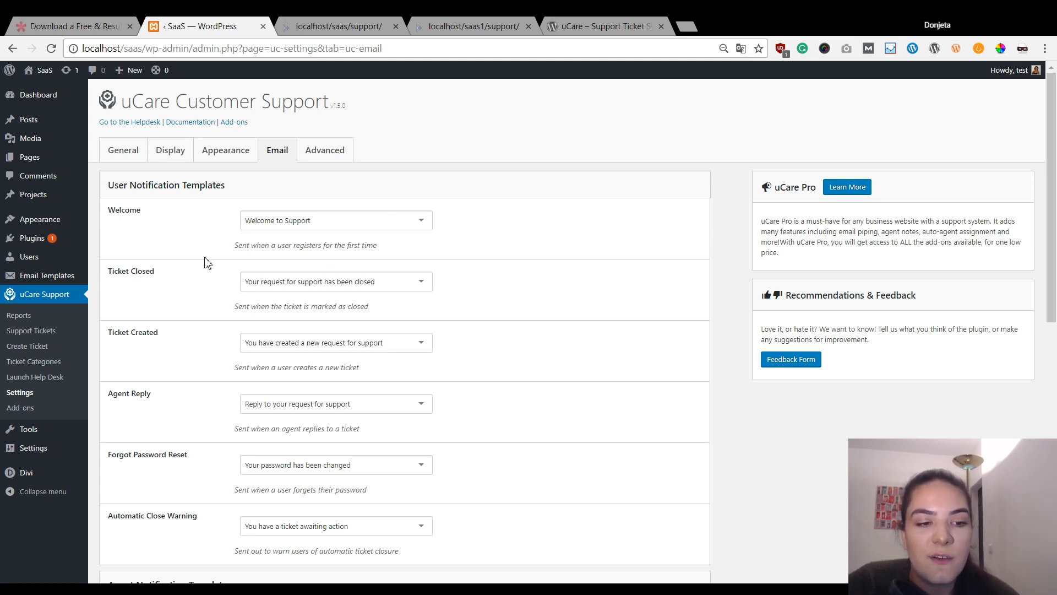
scroll(221, 263, down, 1)
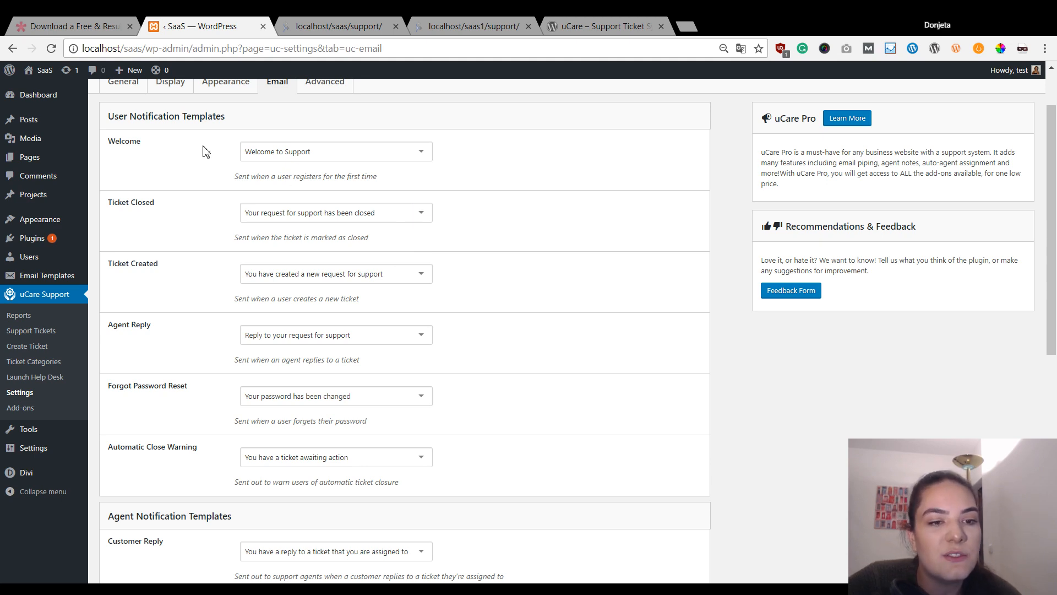
click(411, 157)
click(454, 188)
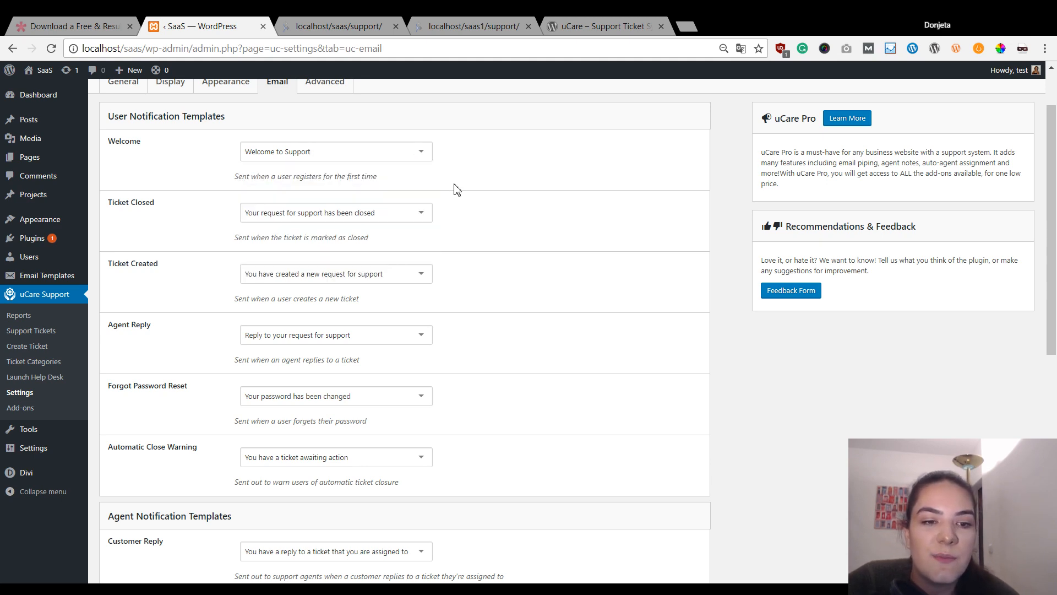
click(420, 152)
click(457, 165)
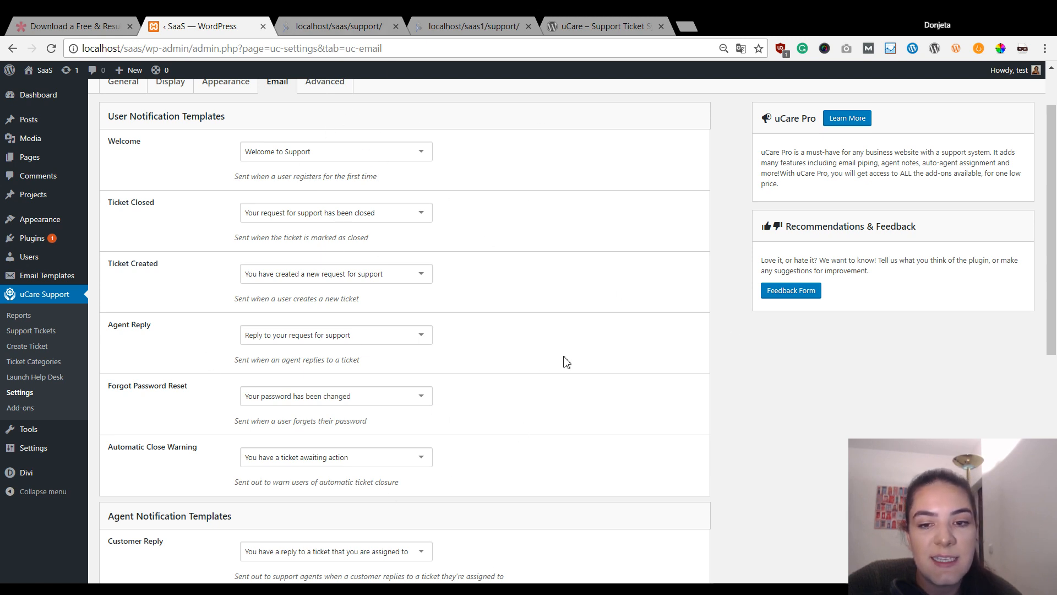
scroll(510, 240, down, 3)
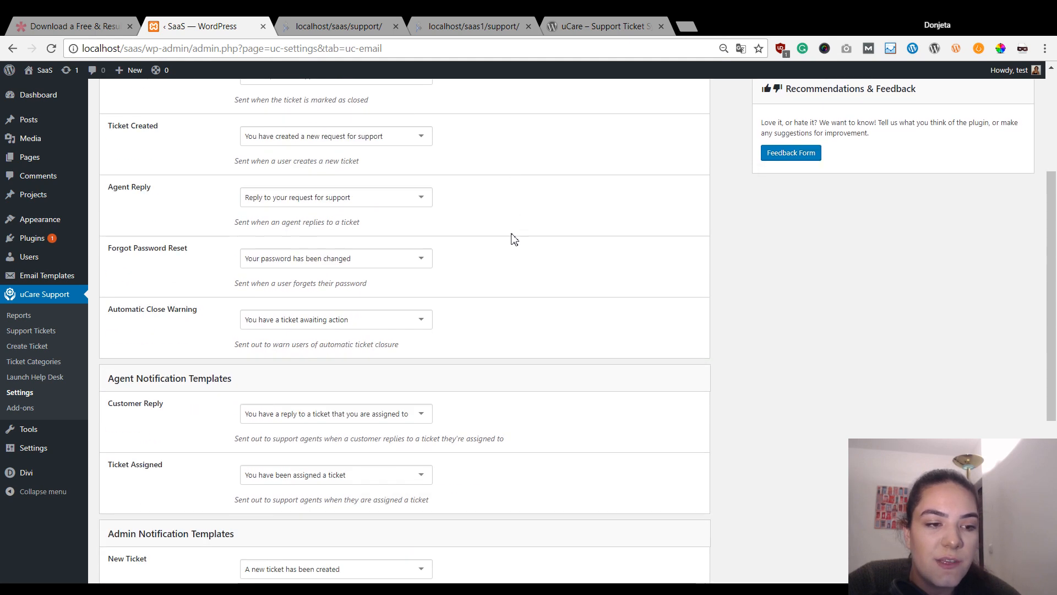
scroll(511, 238, up, 4)
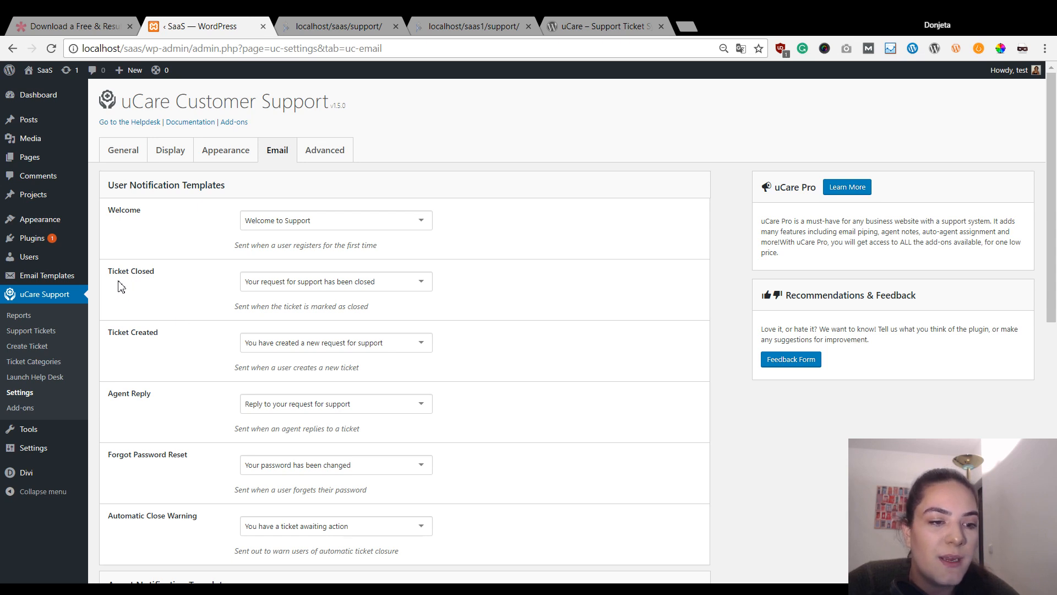
mouse_move(72, 277)
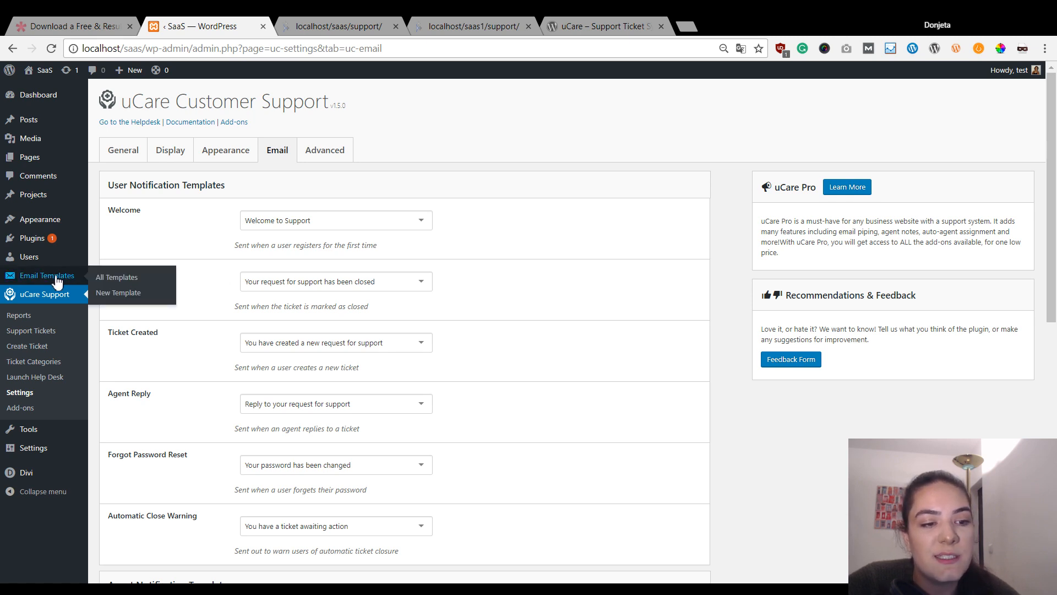
- Open 'Your password has been changed' from All Templates, scroll its HTML, and close the tab
click(106, 279)
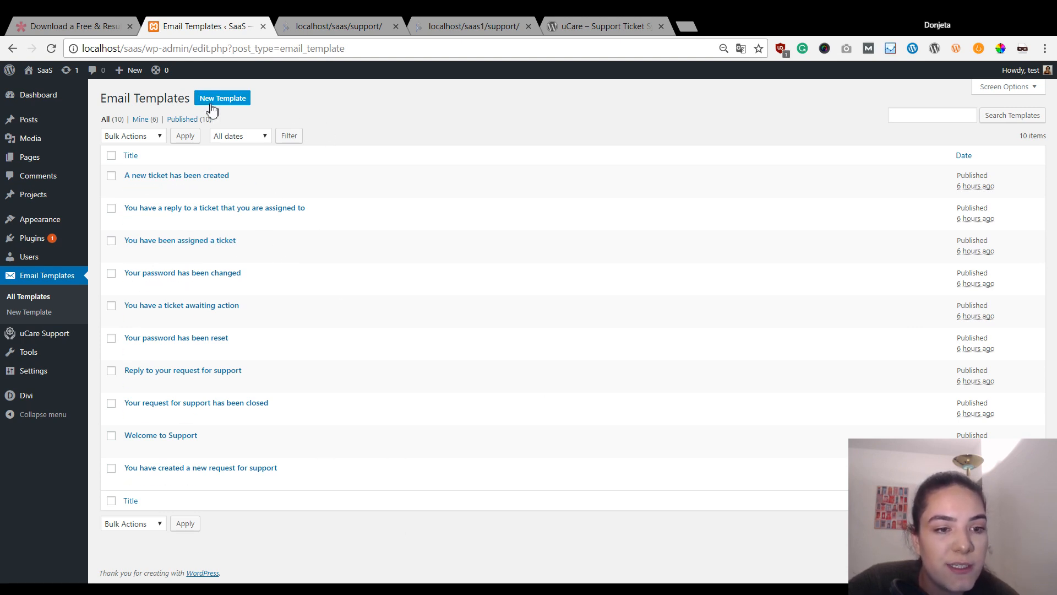
ctrl+click(131, 286)
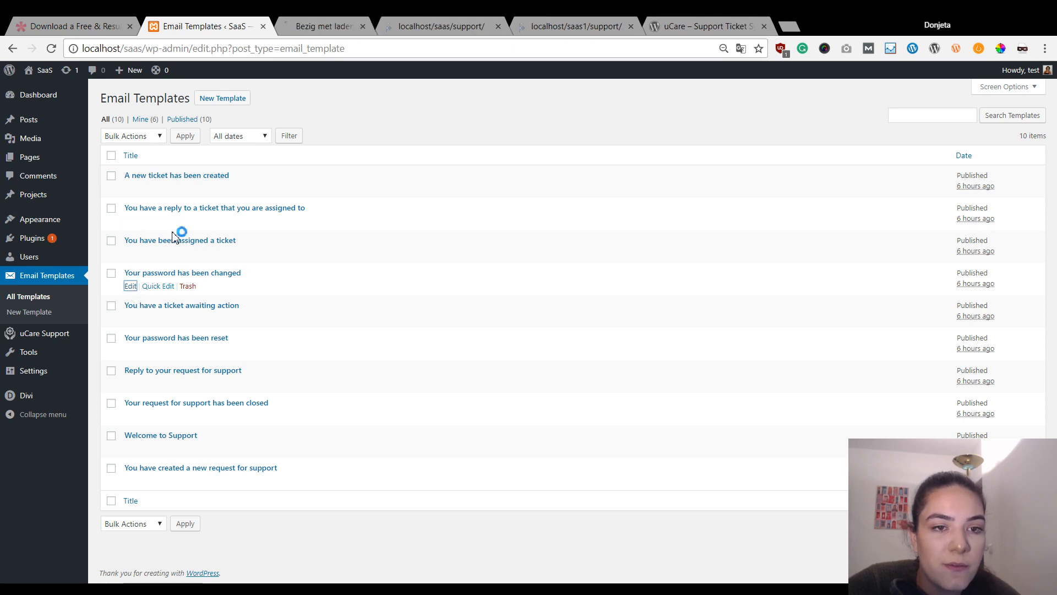
click(317, 24)
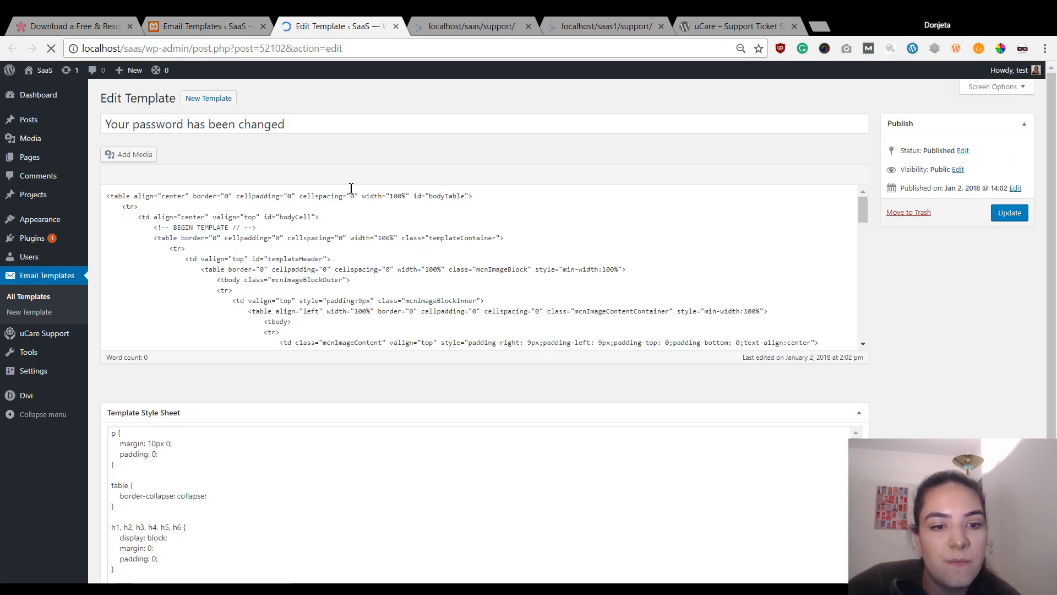
scroll(392, 260, down, 5)
scroll(392, 260, down, 4)
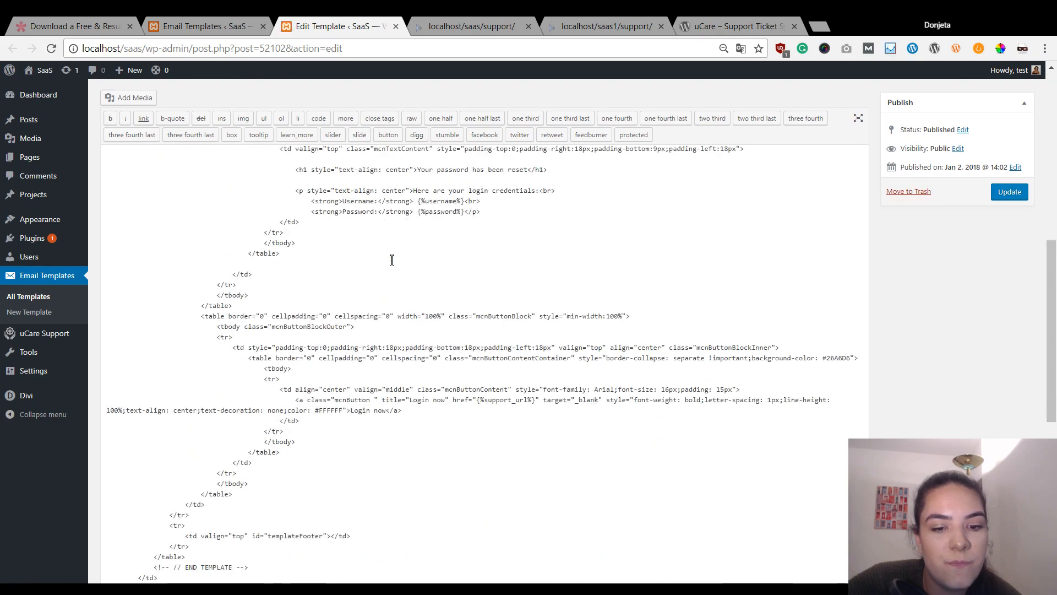
scroll(392, 260, up, 9)
scroll(392, 260, down, 12)
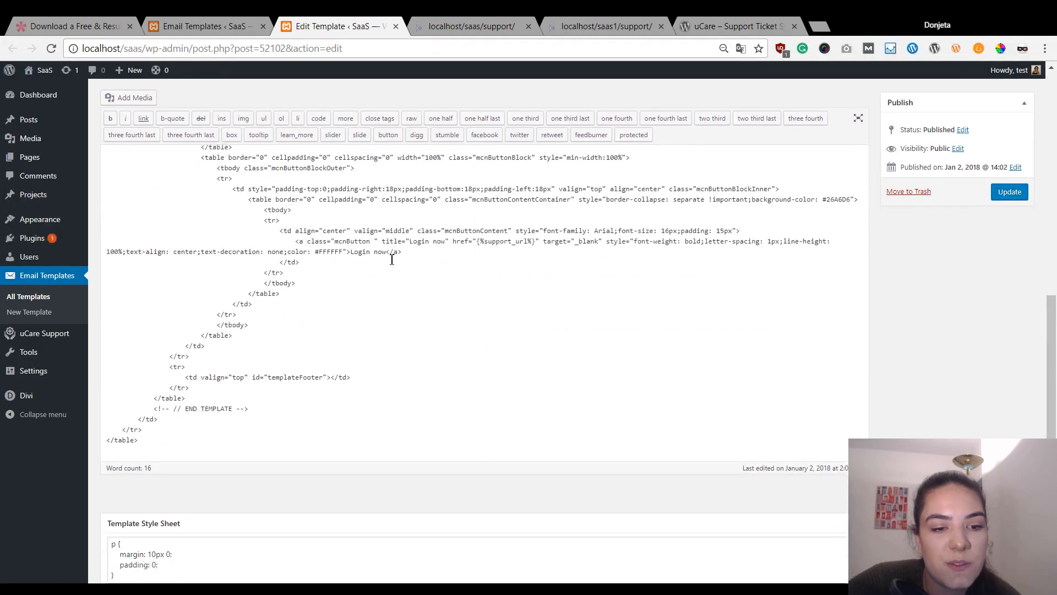
scroll(392, 260, down, 5)
scroll(392, 259, up, 10)
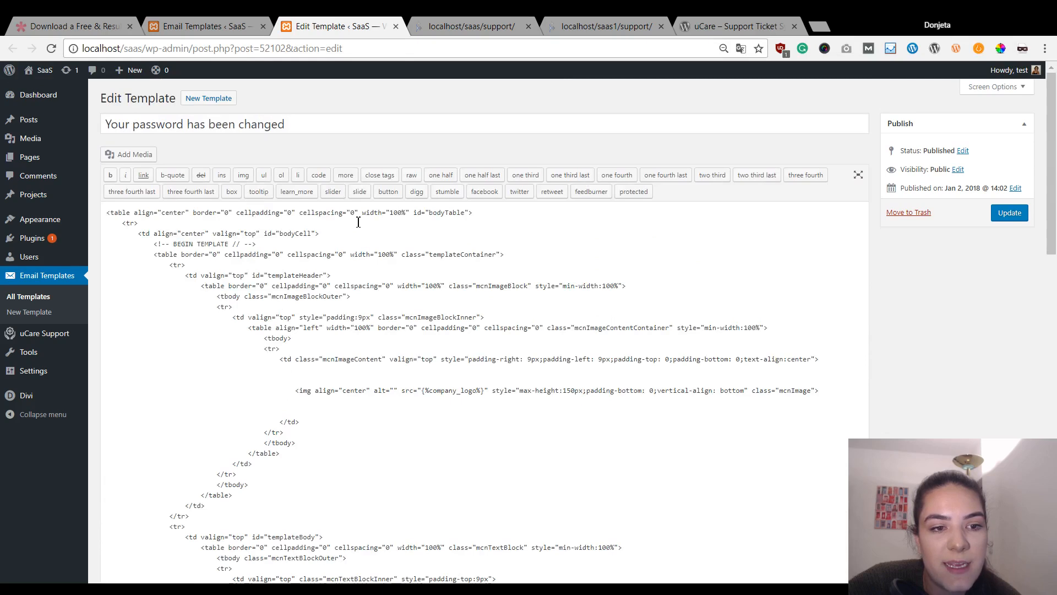
scroll(392, 259, down, 6)
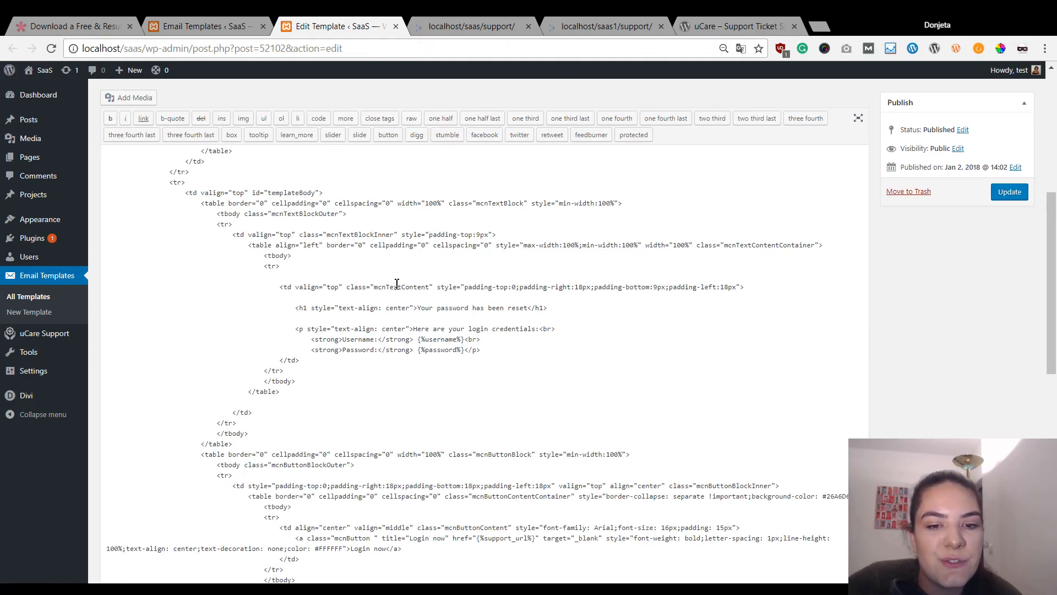
scroll(392, 226, up, 6)
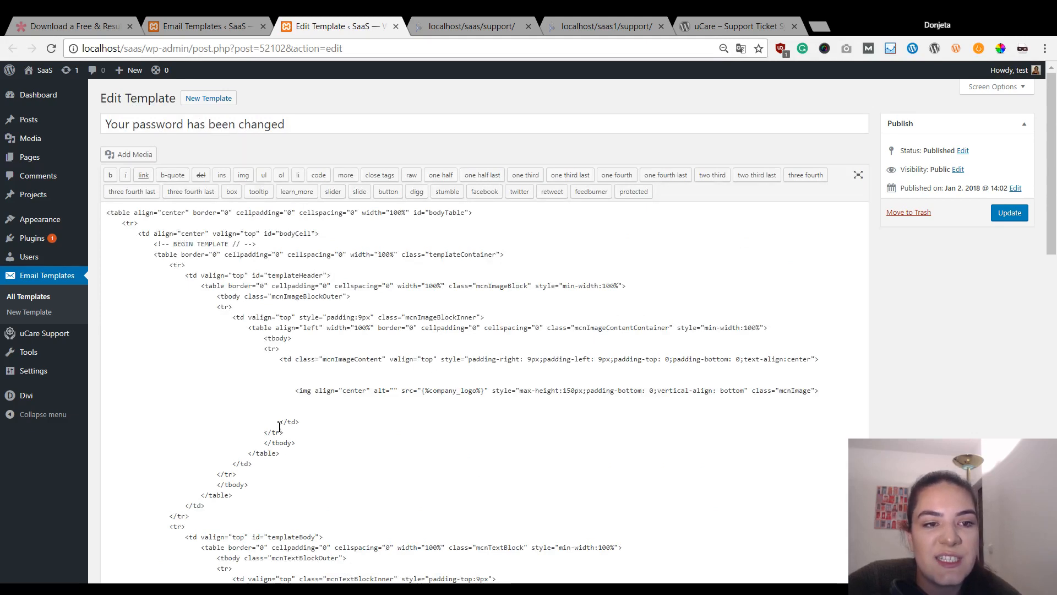
click(396, 27)
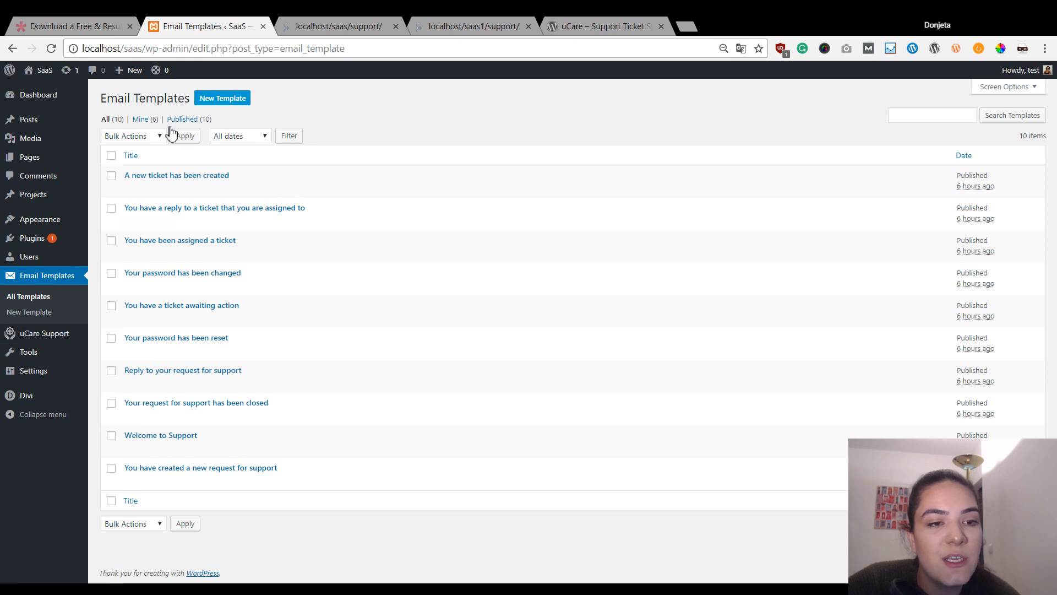
- Open the uCare Email settings and confirm Welcome still uses 'Welcome to Support'
mouse_move(47, 343)
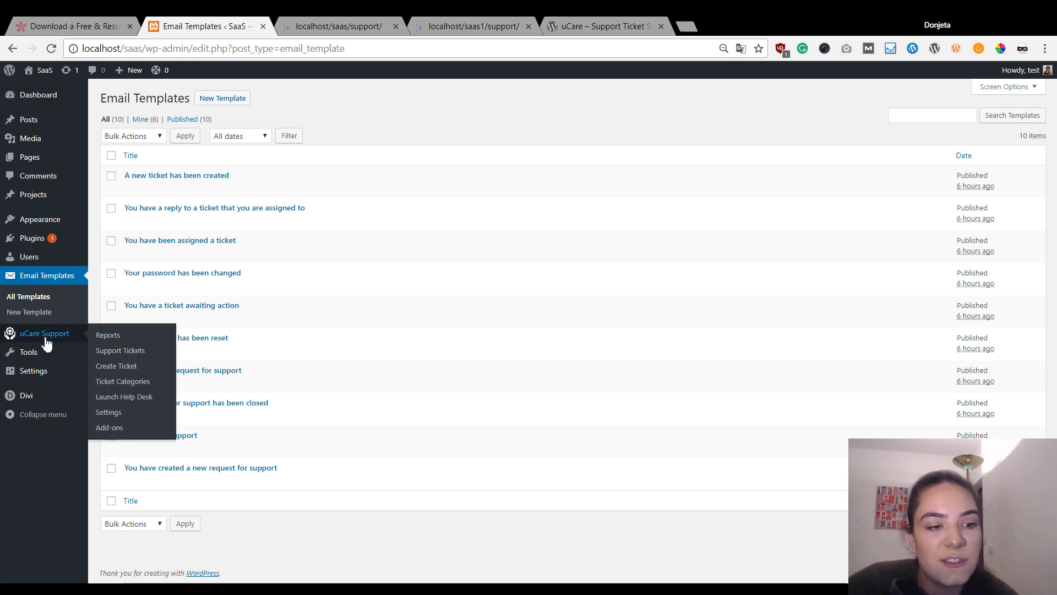
click(108, 419)
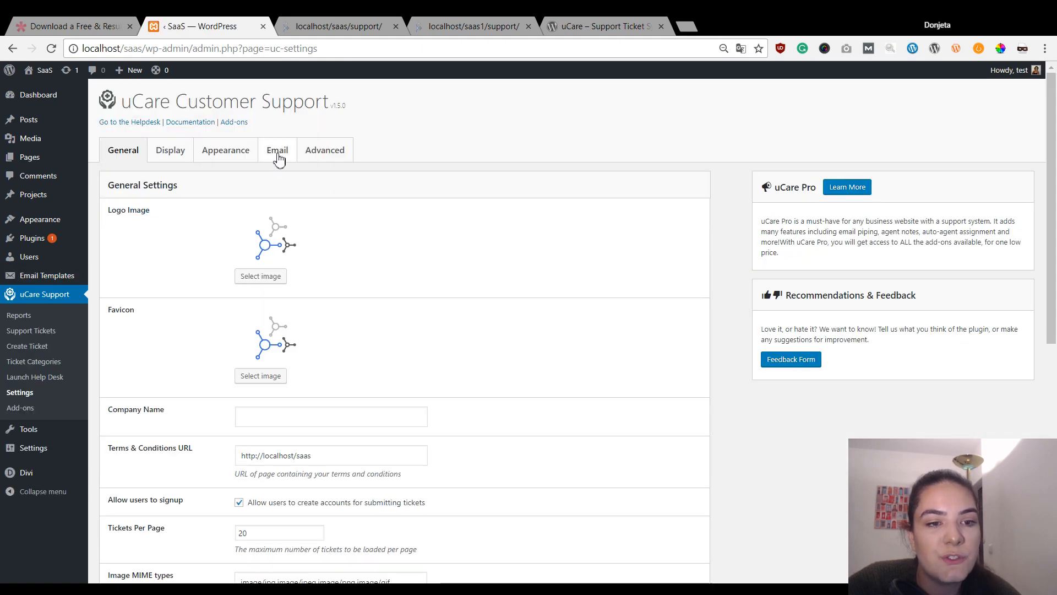
click(278, 157)
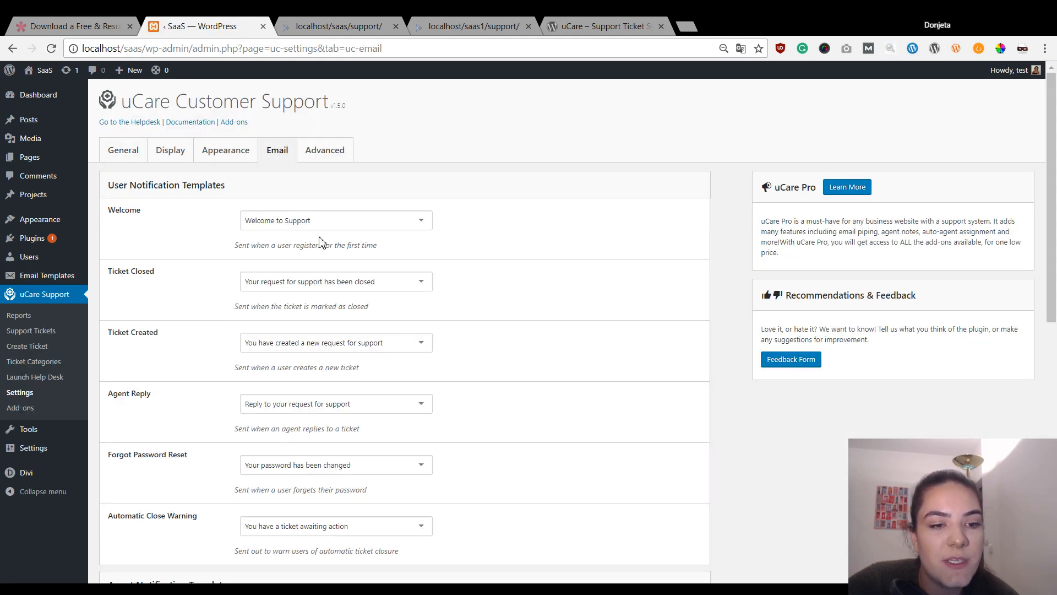
click(306, 221)
scroll(326, 319, down, 3)
scroll(326, 319, up, 3)
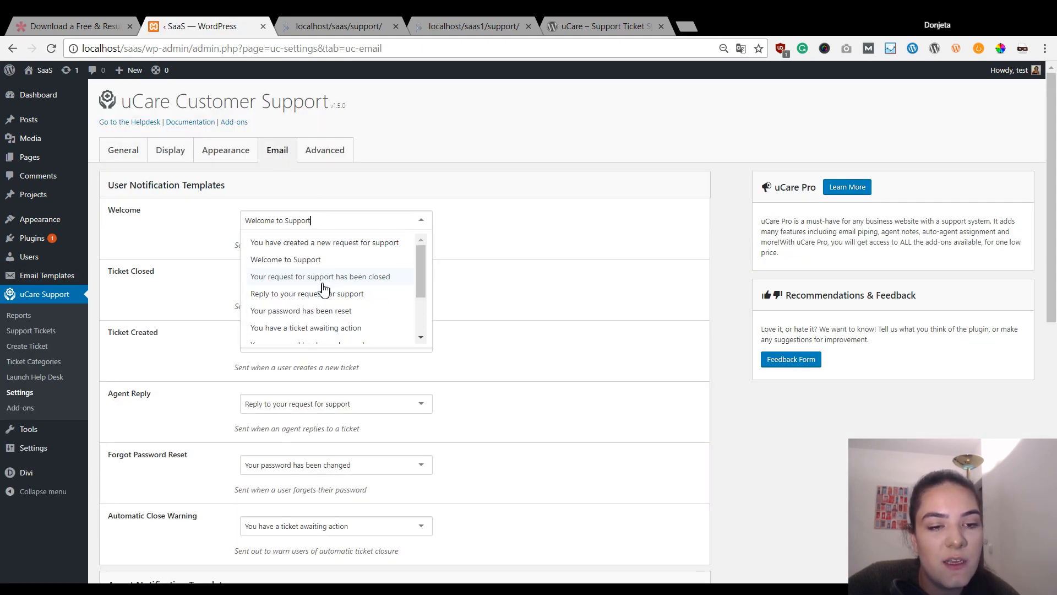
click(462, 219)
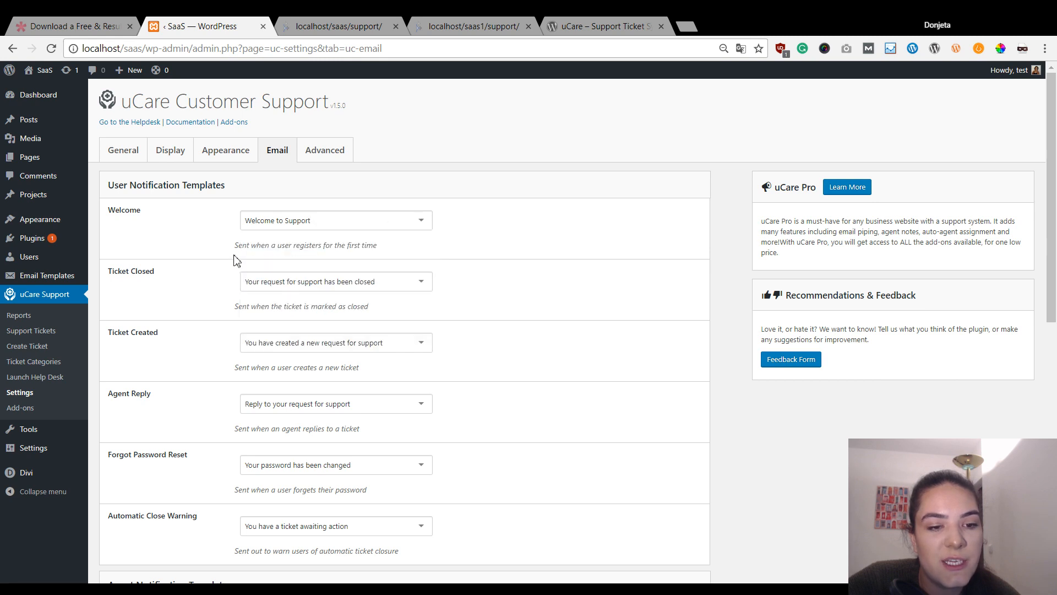
- Scroll through the email templates, then visit the SaaS site's public front page
scroll(236, 260, down, 5)
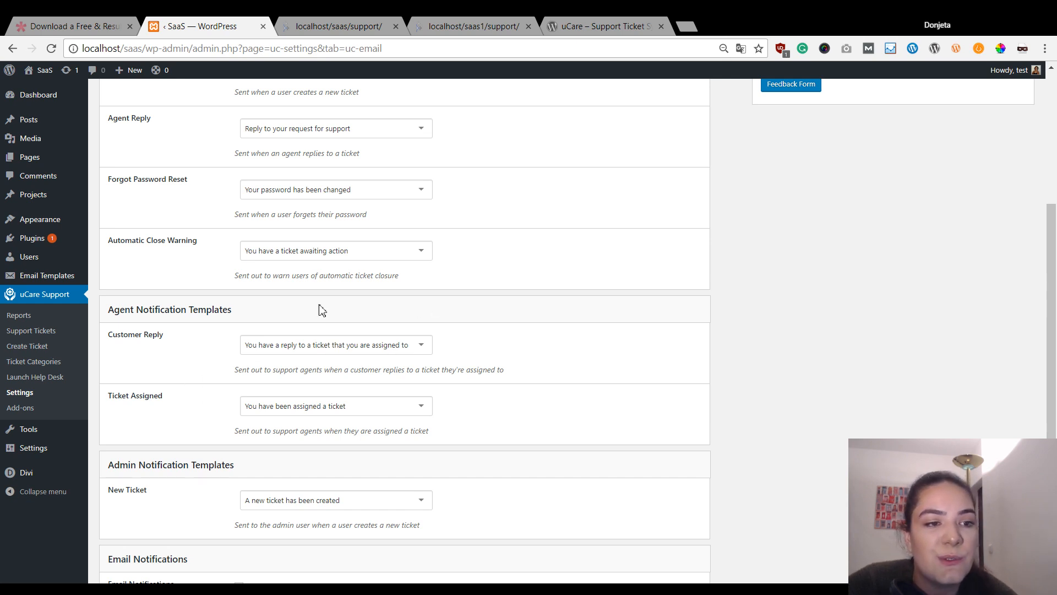
scroll(453, 229, up, 5)
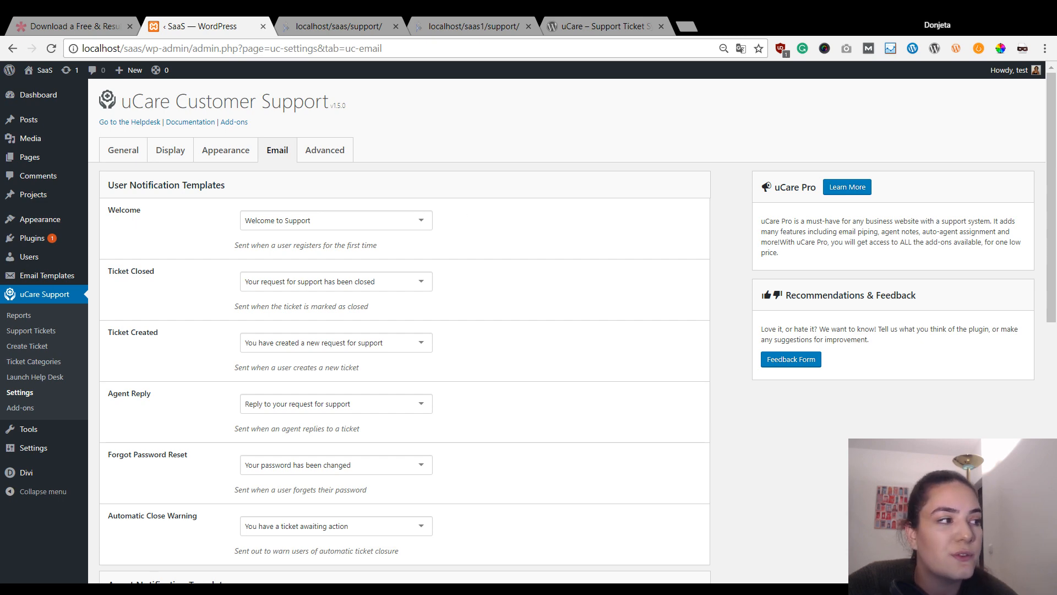
scroll(246, 267, down, 7)
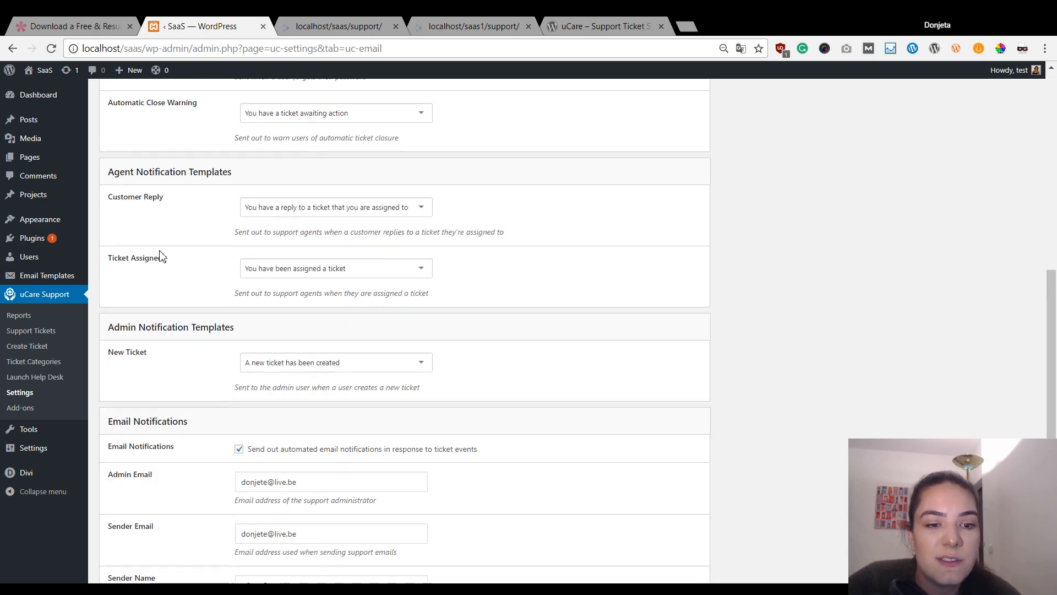
scroll(196, 274, down, 2)
scroll(156, 354, up, 9)
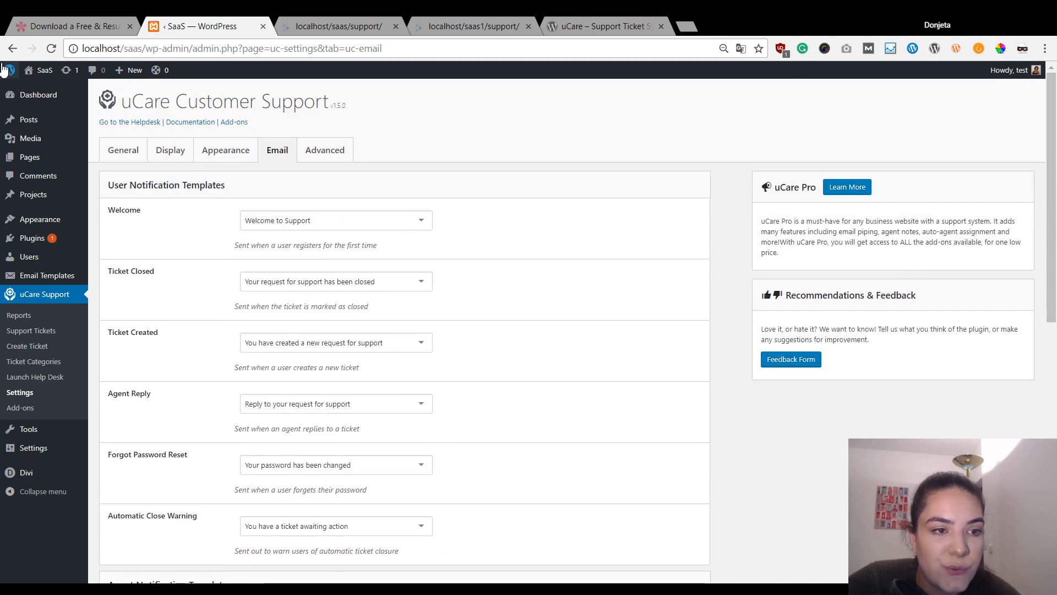
click(33, 75)
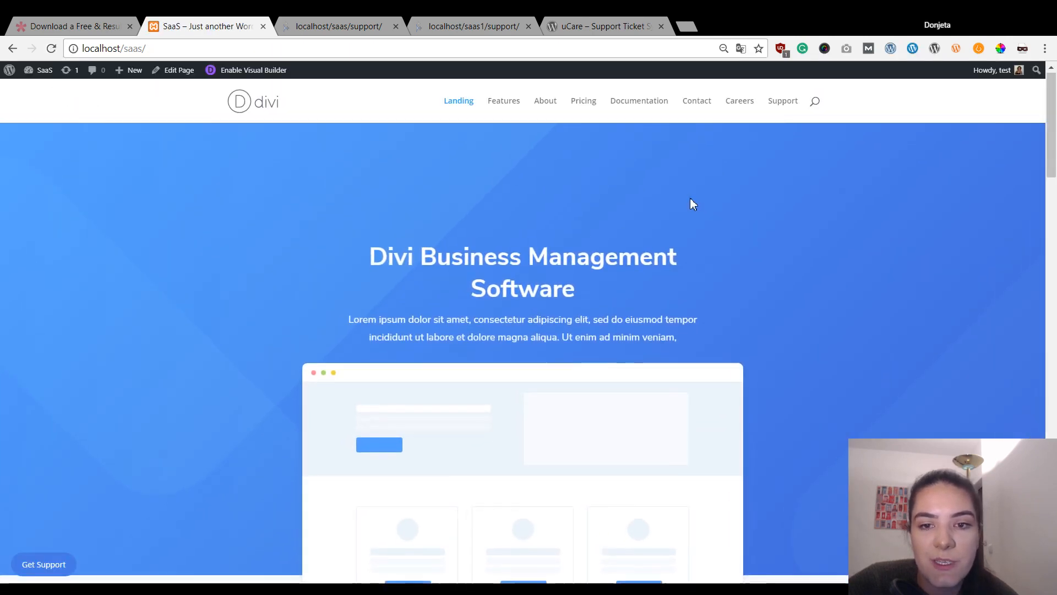
- Open the empty uCare helpdesk via Get Support and log out from the avatar menu
scroll(691, 203, down, 4)
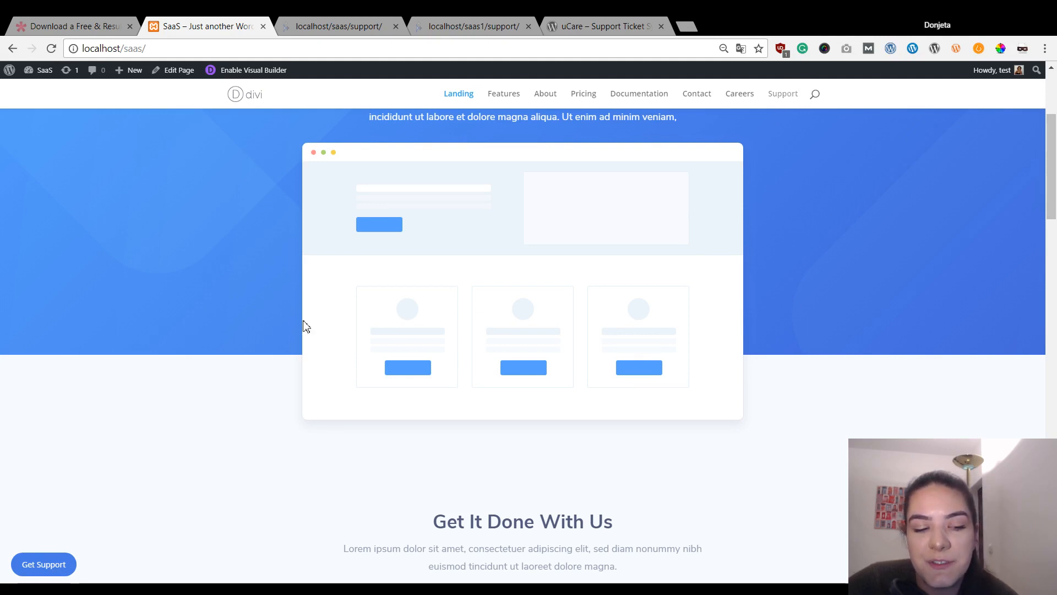
click(60, 563)
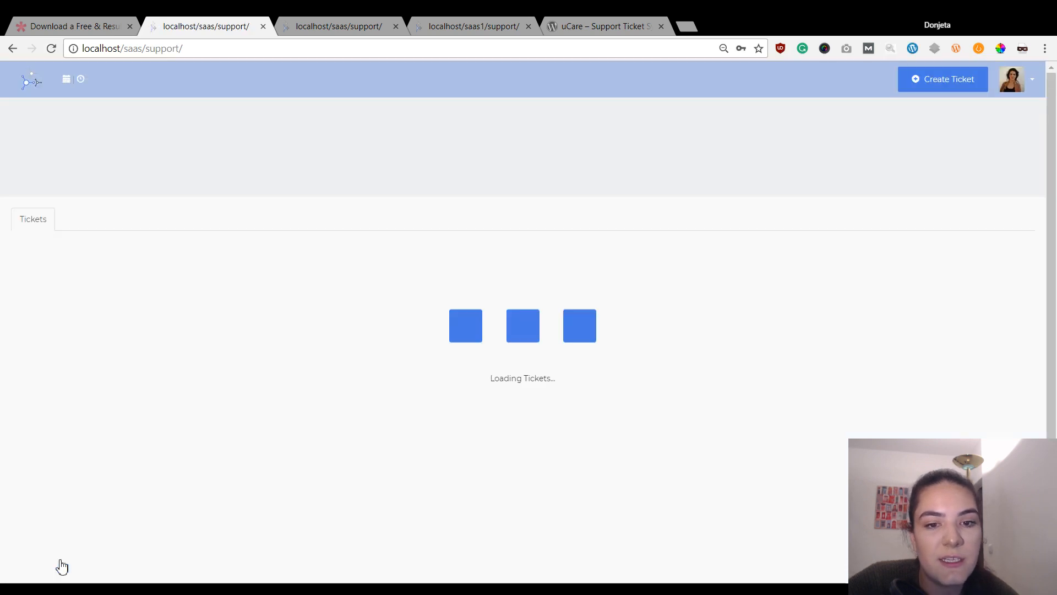
scroll(621, 274, down, 3)
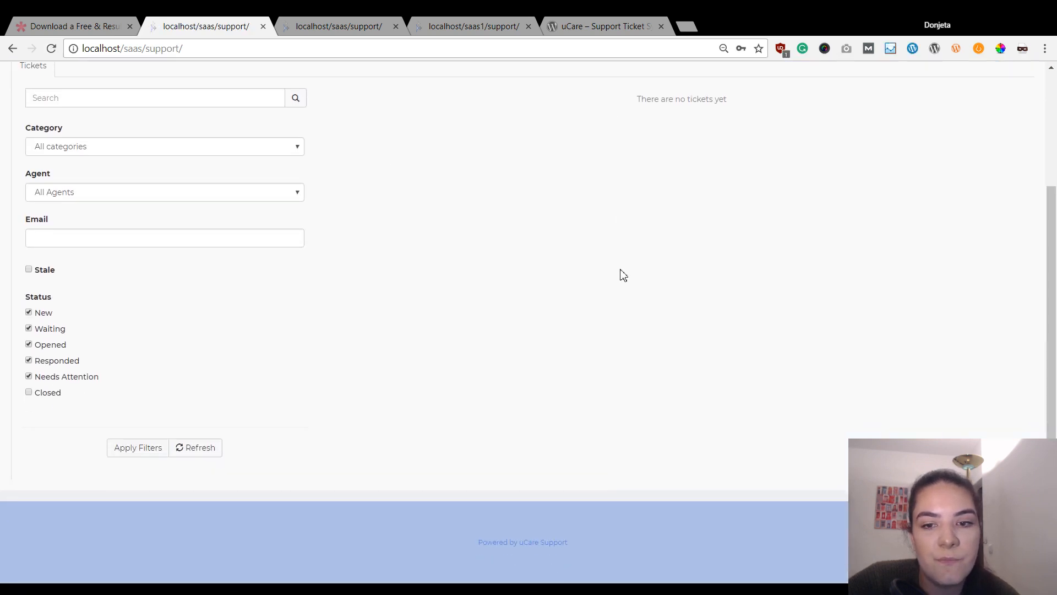
scroll(620, 240, up, 3)
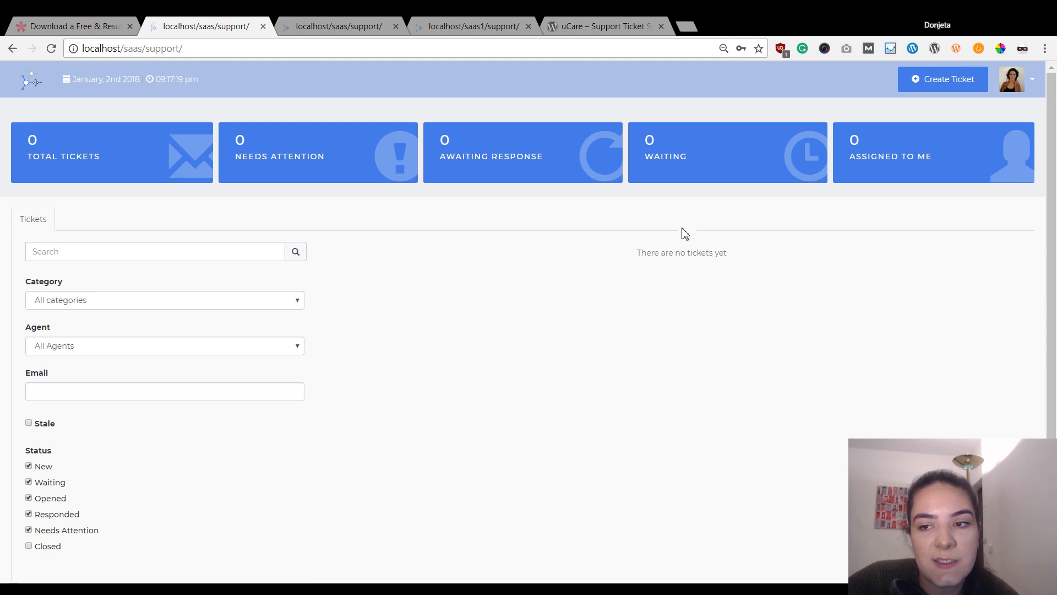
click(1032, 82)
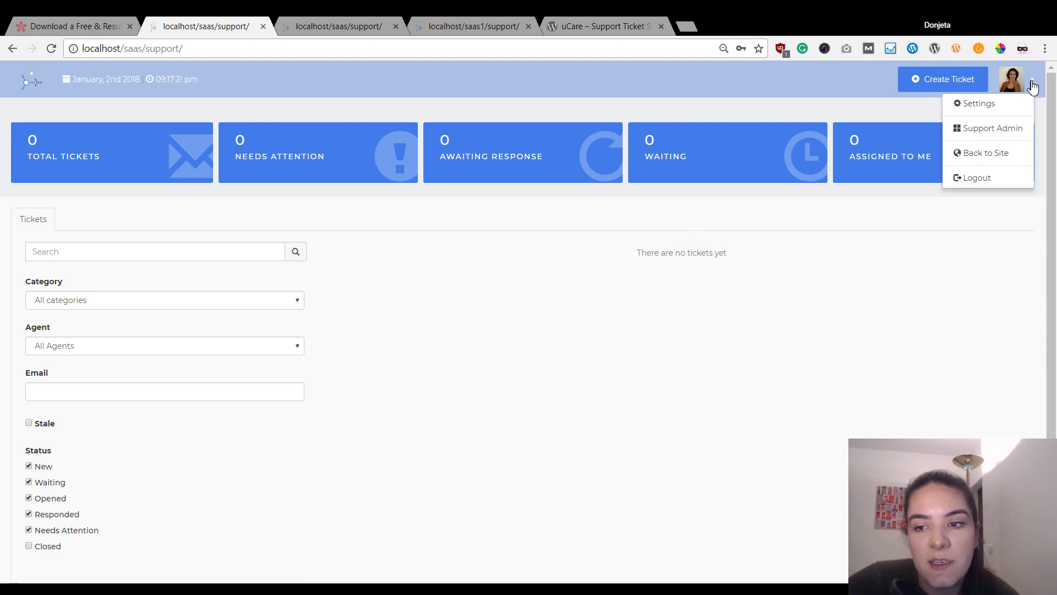
click(987, 182)
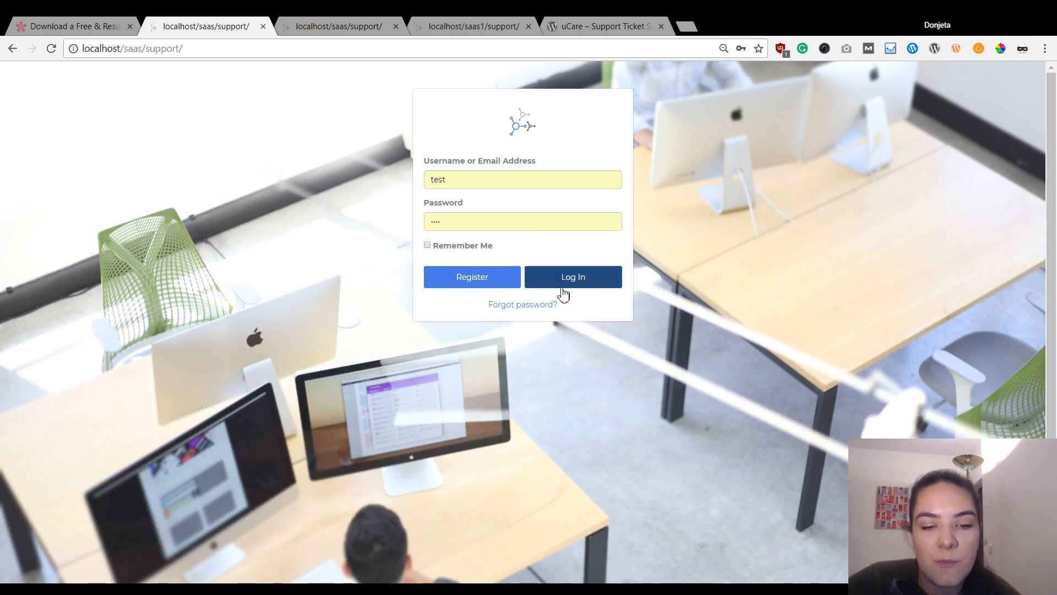
- Register a new customer account, entering first name, last name and email address
click(502, 267)
click(497, 153)
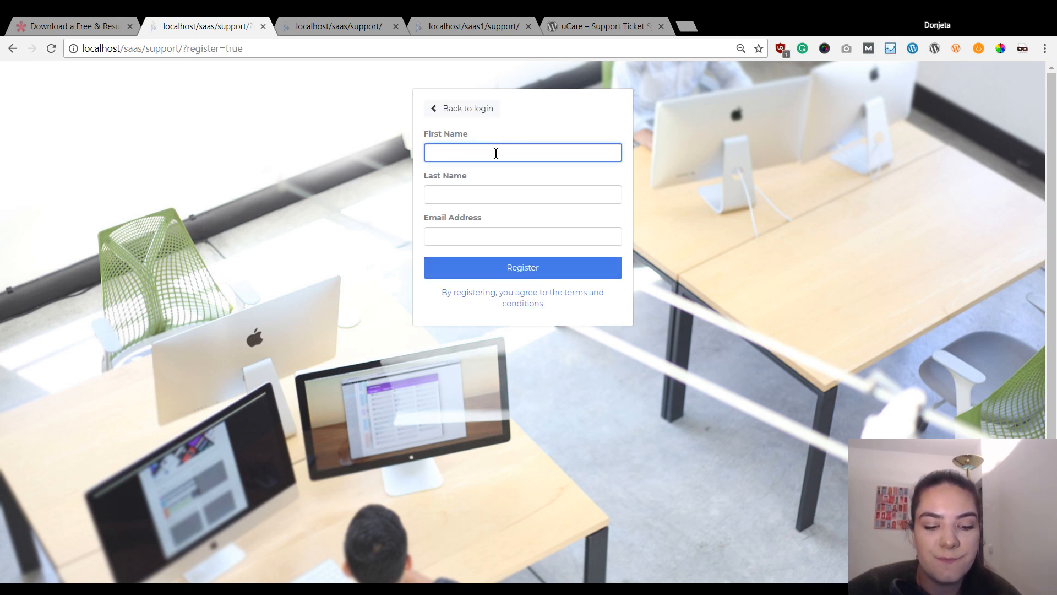
text(Jane)
key(Tab)
text(Doe)
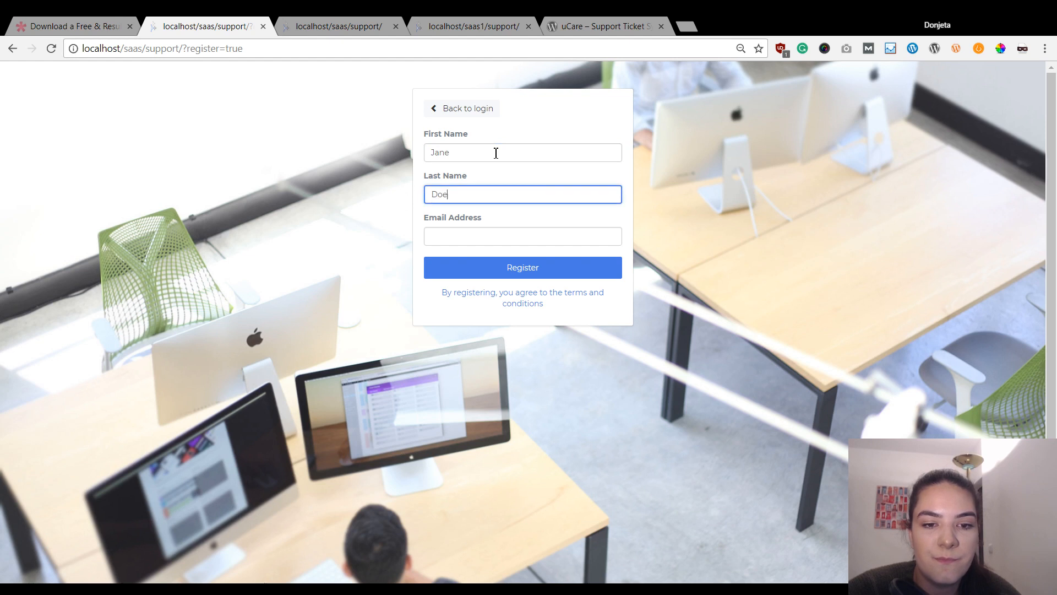
key(Tab)
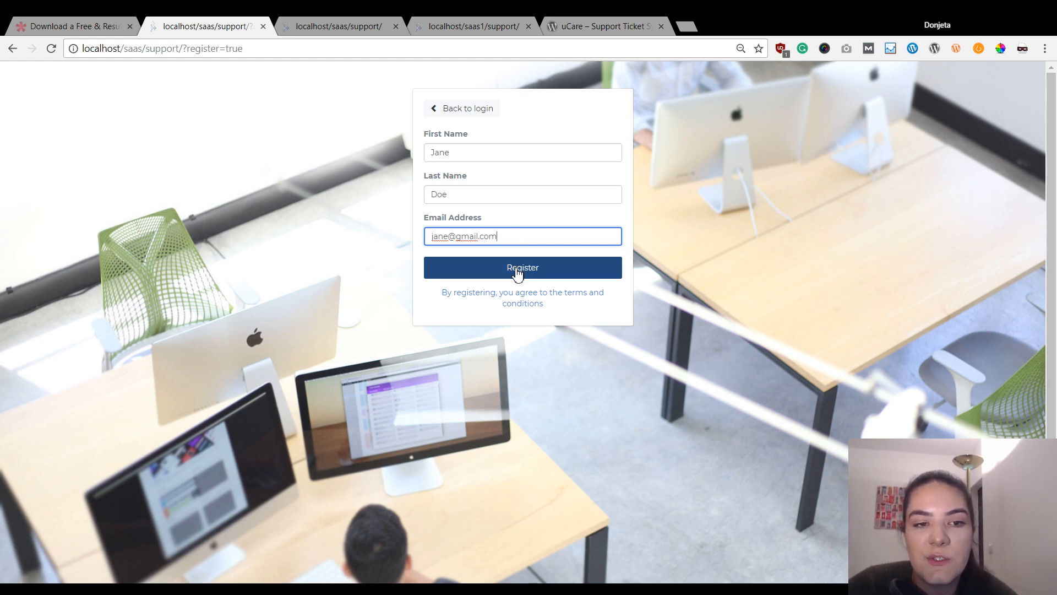
click(517, 273)
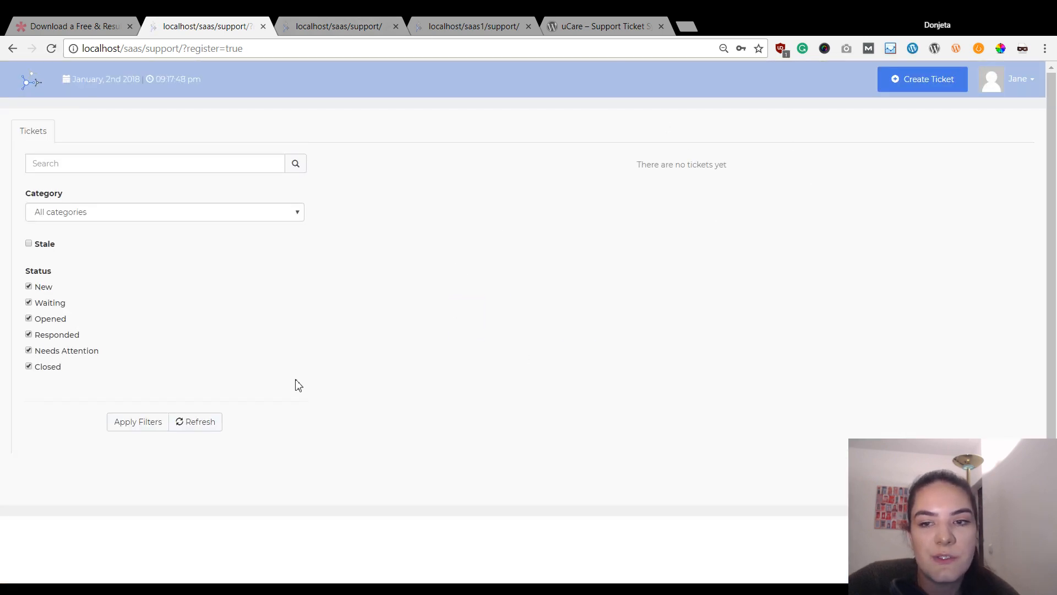
- Check the empty ticket dashboard's Category filter, then go back to the support login page
click(268, 218)
click(461, 193)
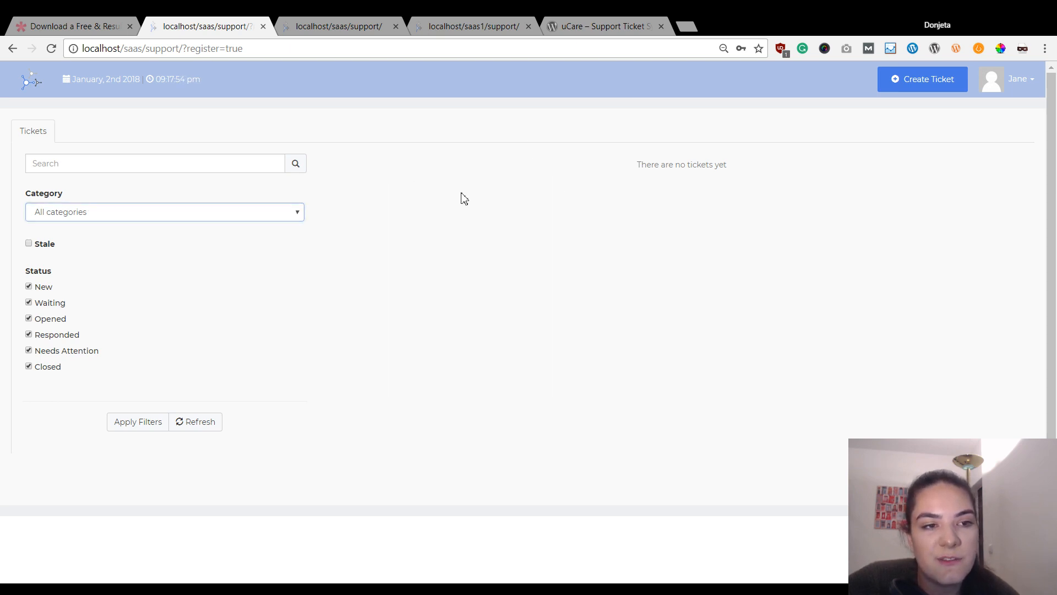
click(232, 211)
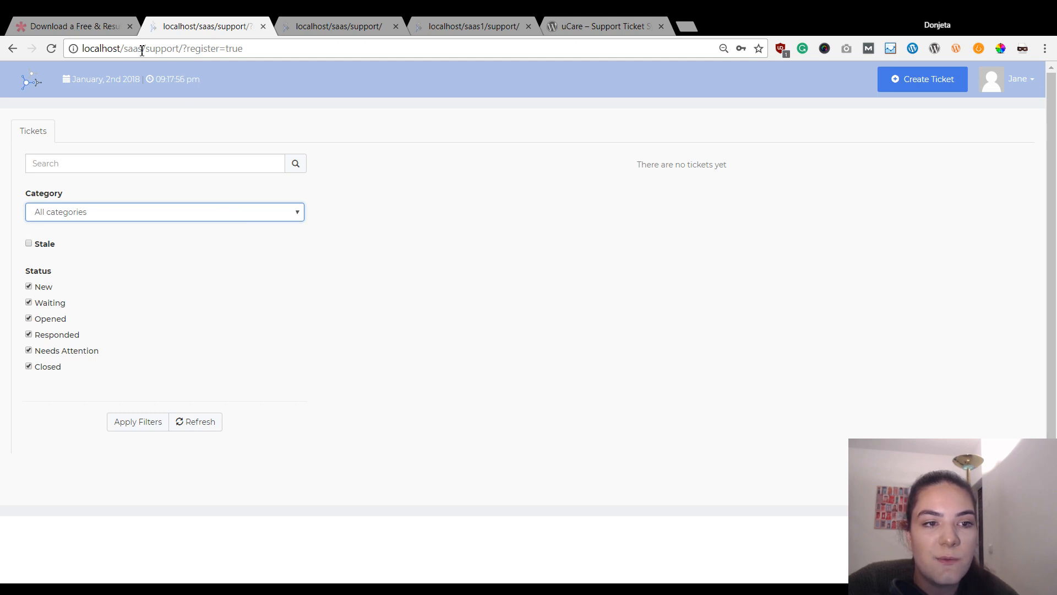
click(12, 49)
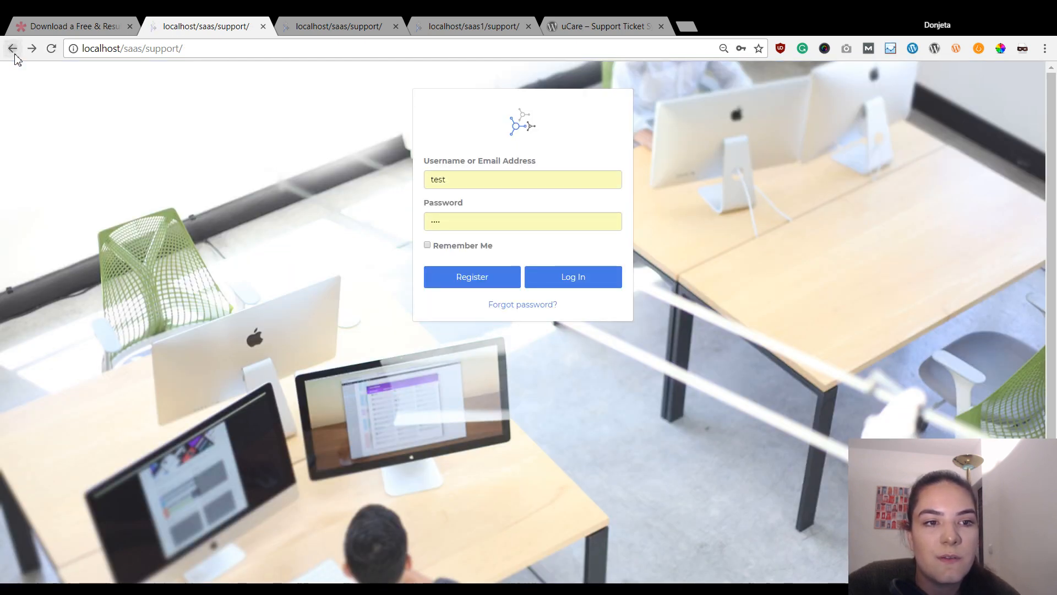
click(12, 49)
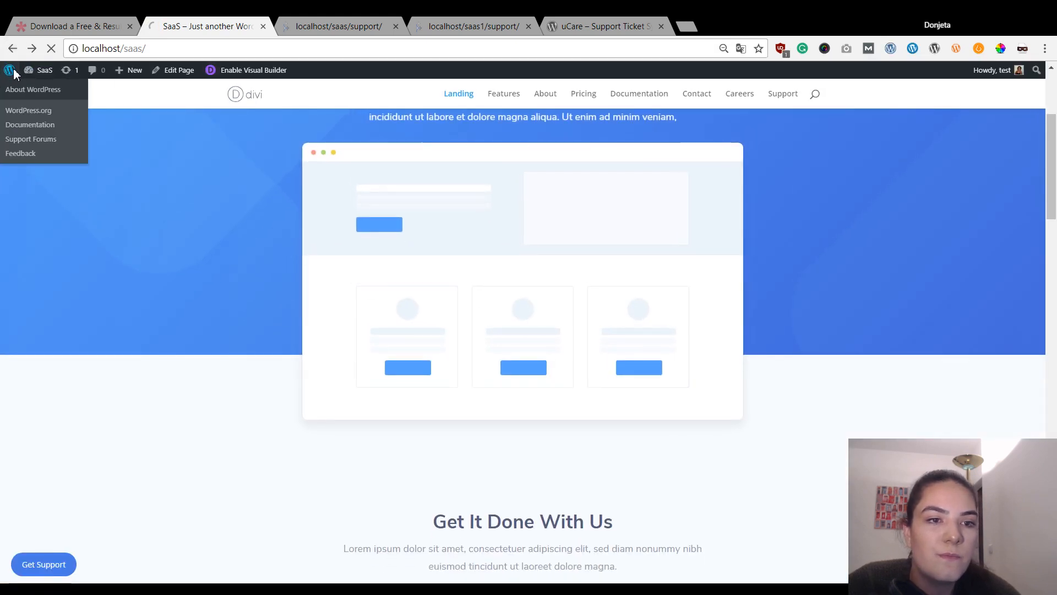
- Log the customer out from the Howdy menu and sign back in as administrator
click(14, 72)
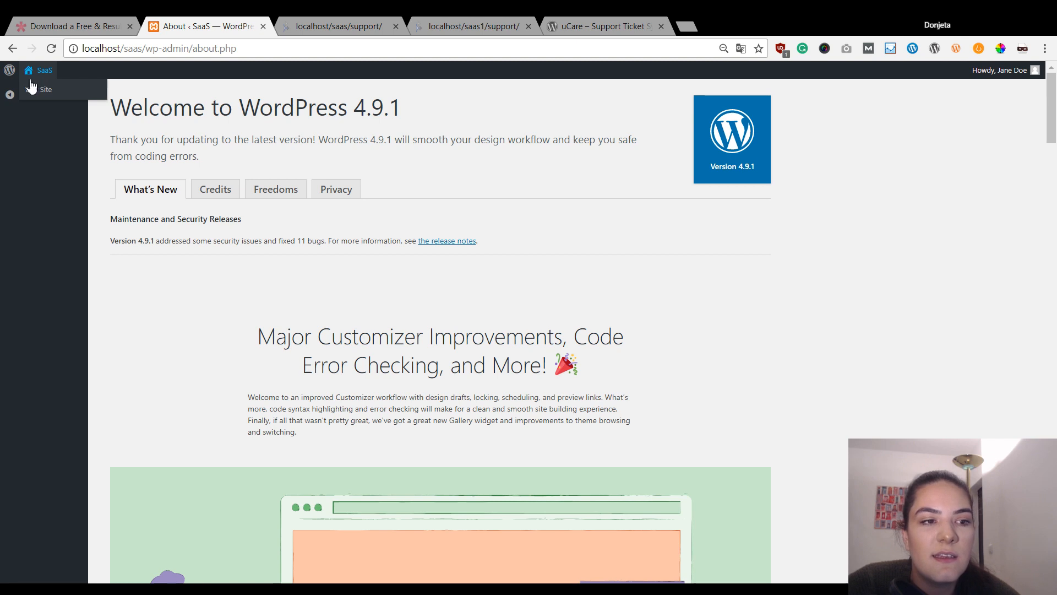
mouse_move(1034, 76)
click(972, 117)
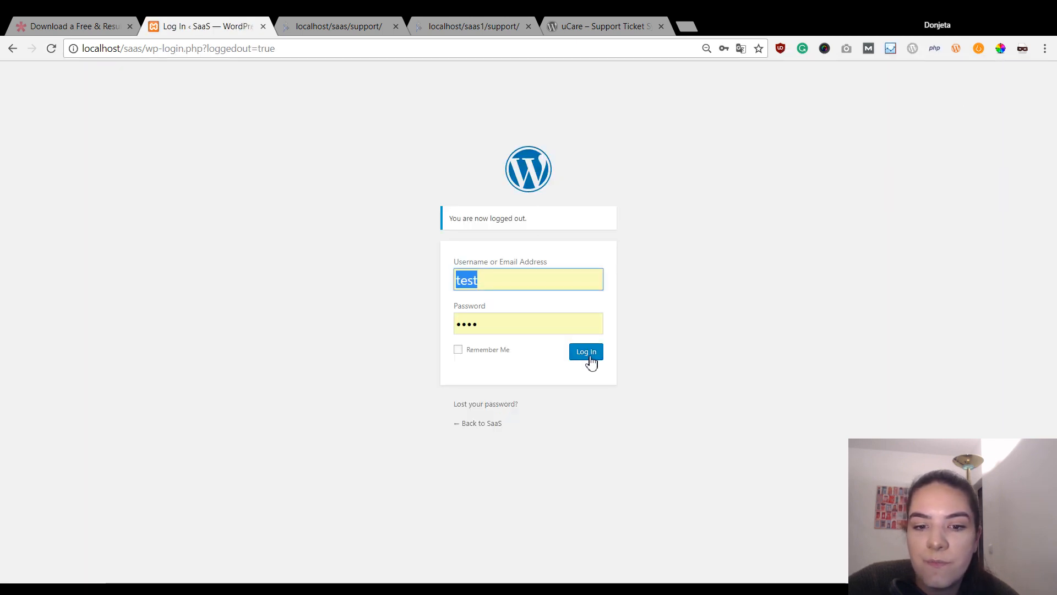
click(588, 355)
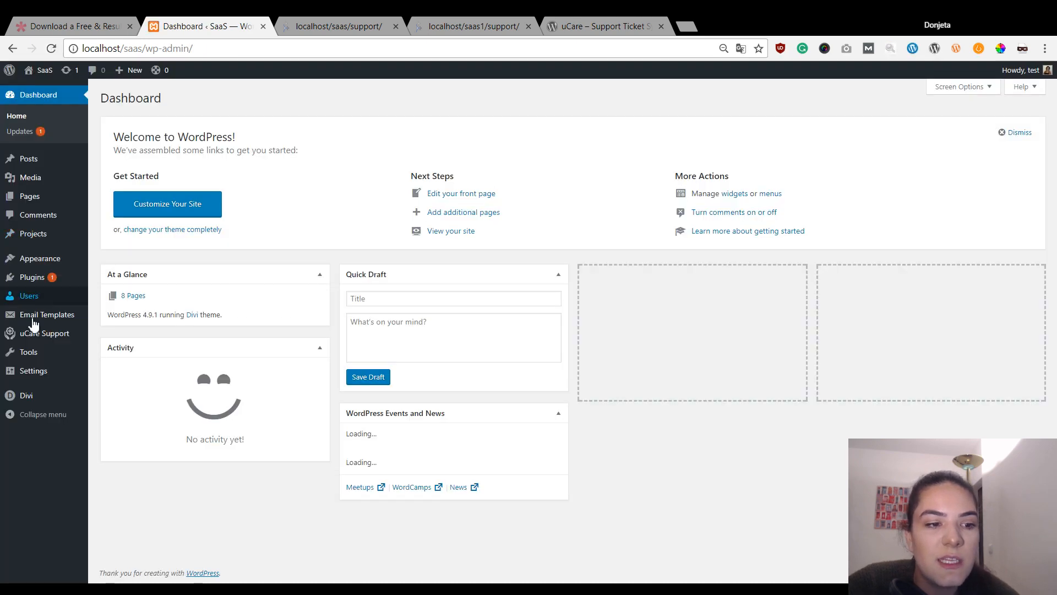
mouse_move(42, 364)
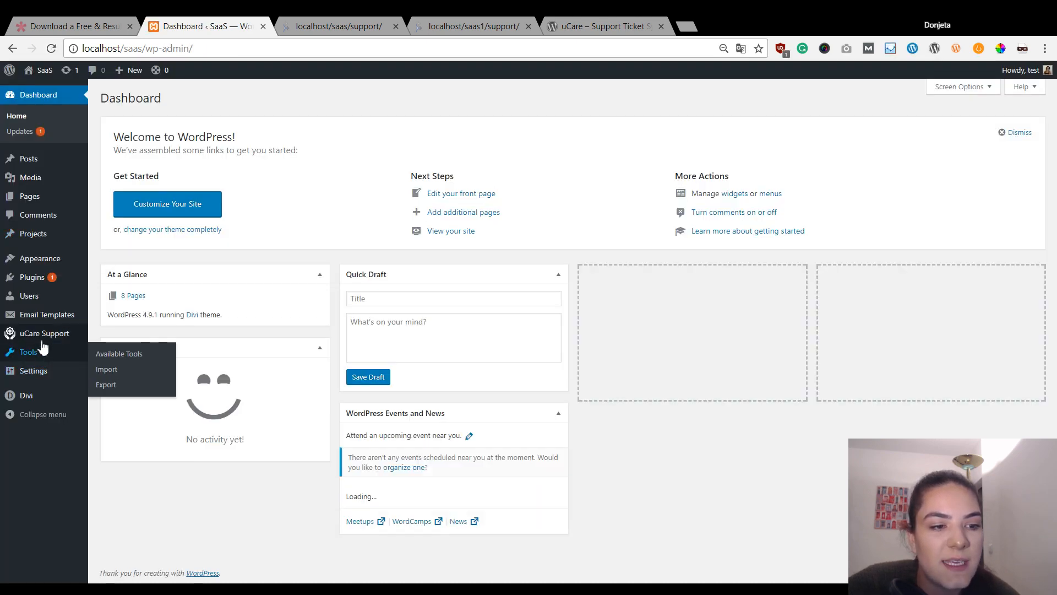
middle_click(39, 71)
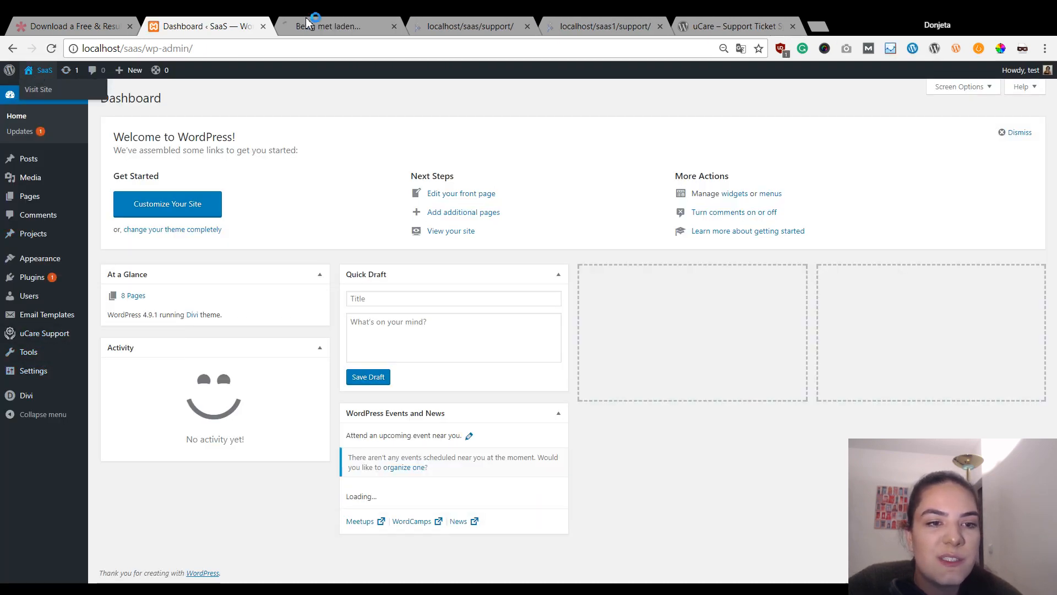
- Review the three 'Get It Done With Us' feature cards in the site tab, then return to the Dashboard
click(355, 24)
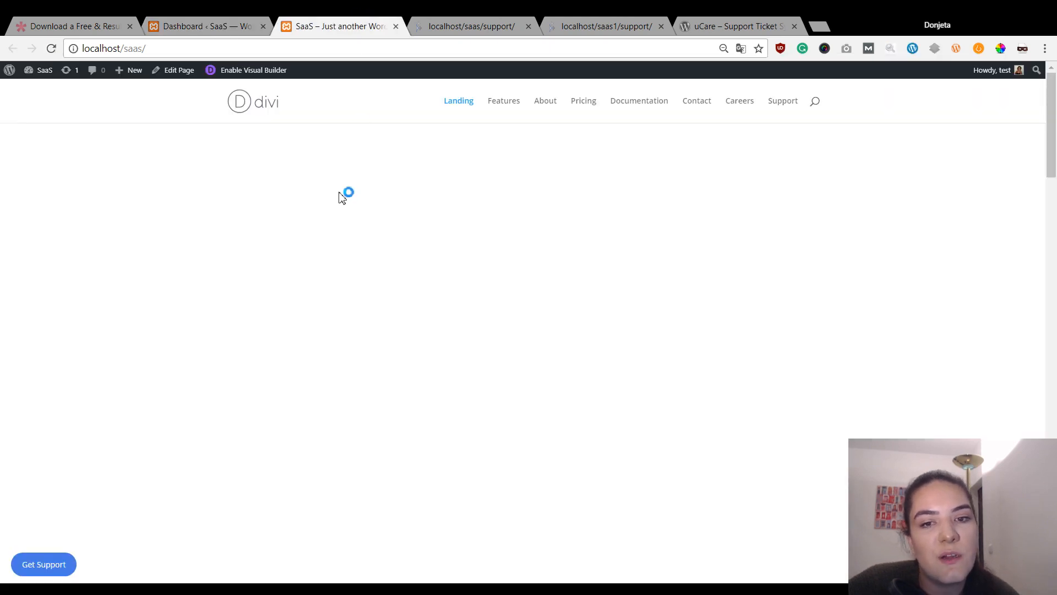
scroll(338, 191, down, 10)
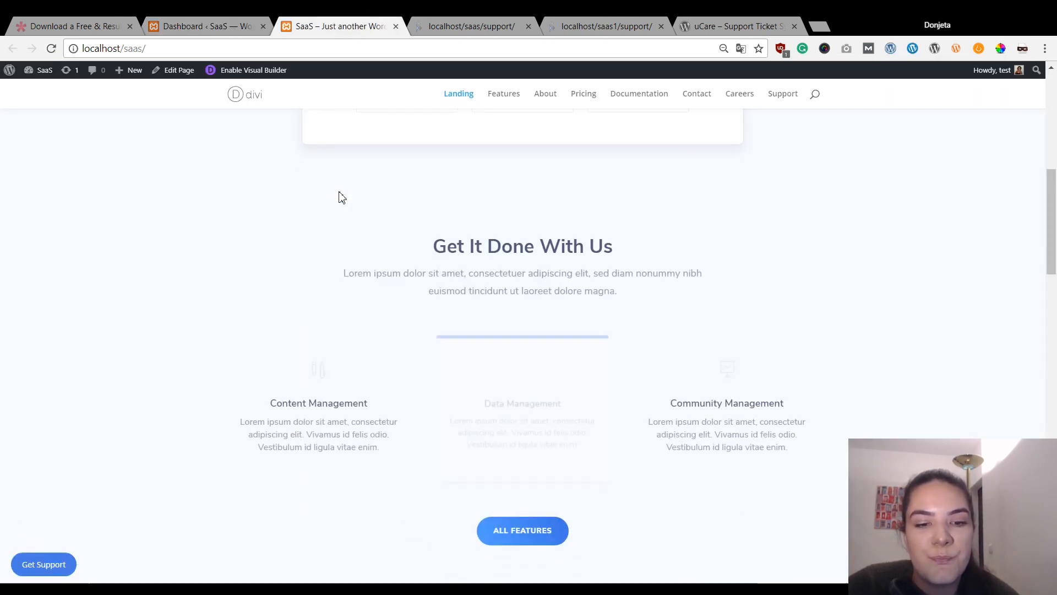
scroll(337, 190, down, 1)
scroll(375, 202, up, 5)
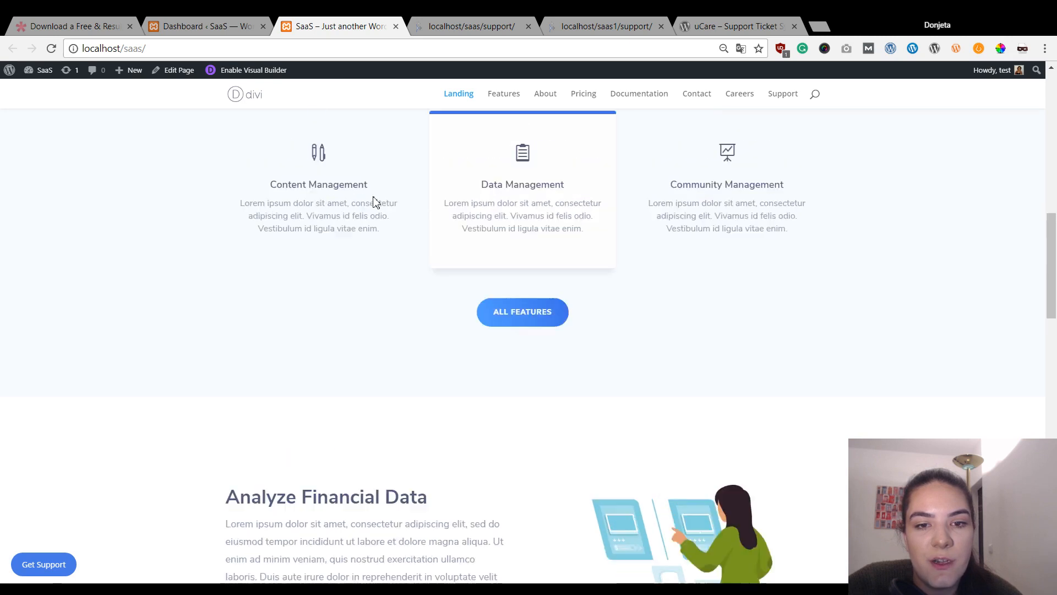
scroll(704, 340, down, 3)
scroll(708, 345, up, 3)
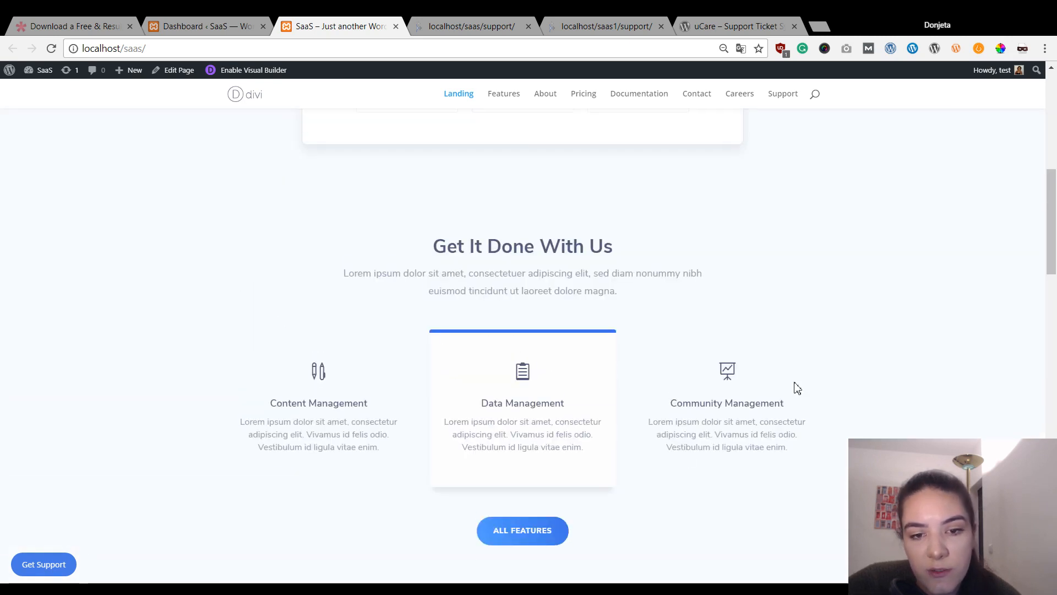
scroll(309, 383, down, 1)
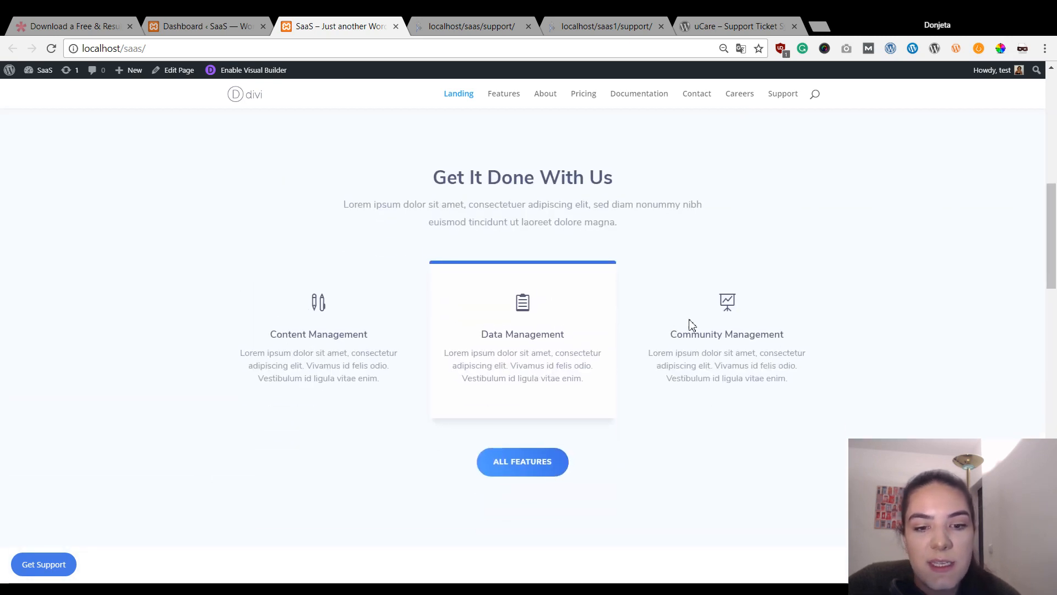
click(190, 24)
mouse_move(83, 333)
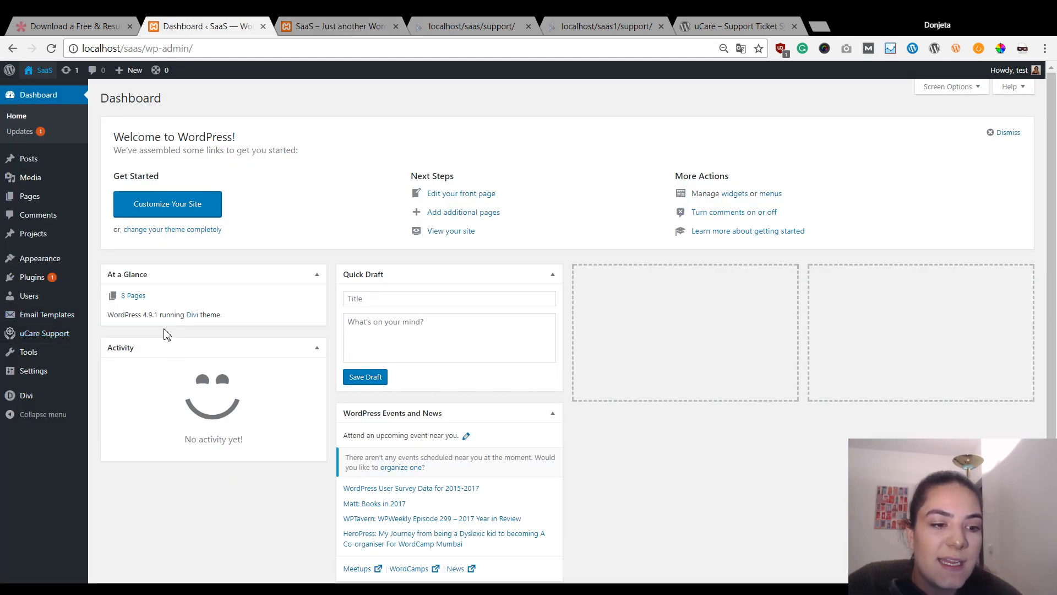
mouse_move(56, 346)
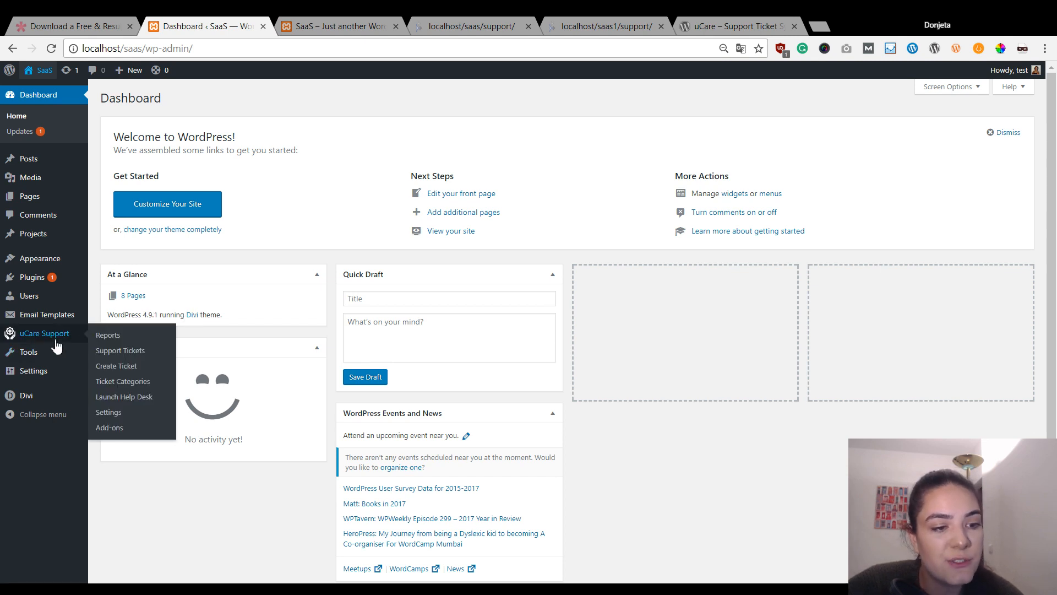
- Add Content Management, copied from the landing page, as a uCare ticket category
click(142, 384)
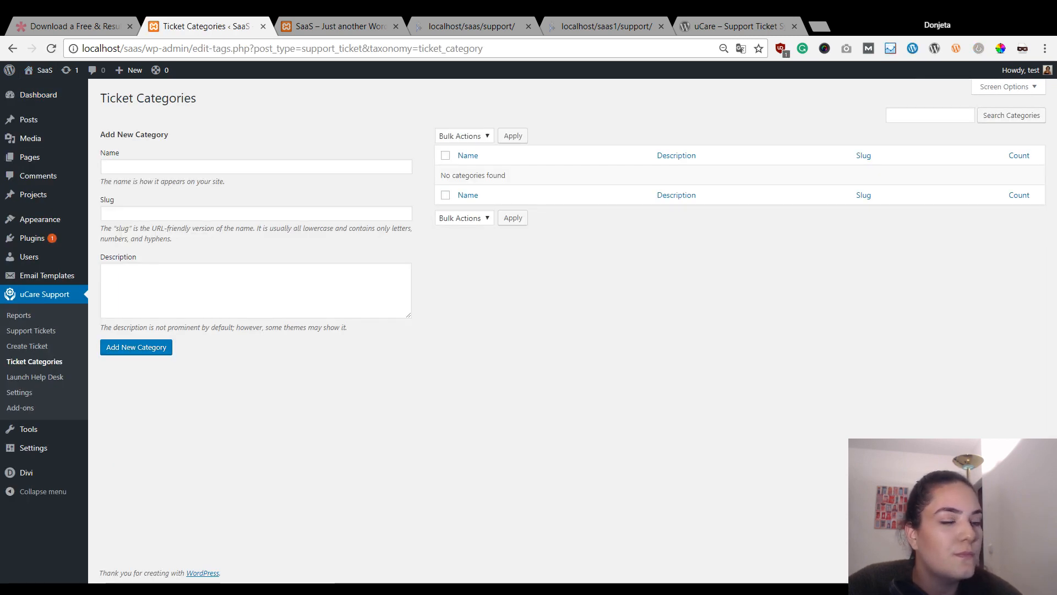
click(297, 168)
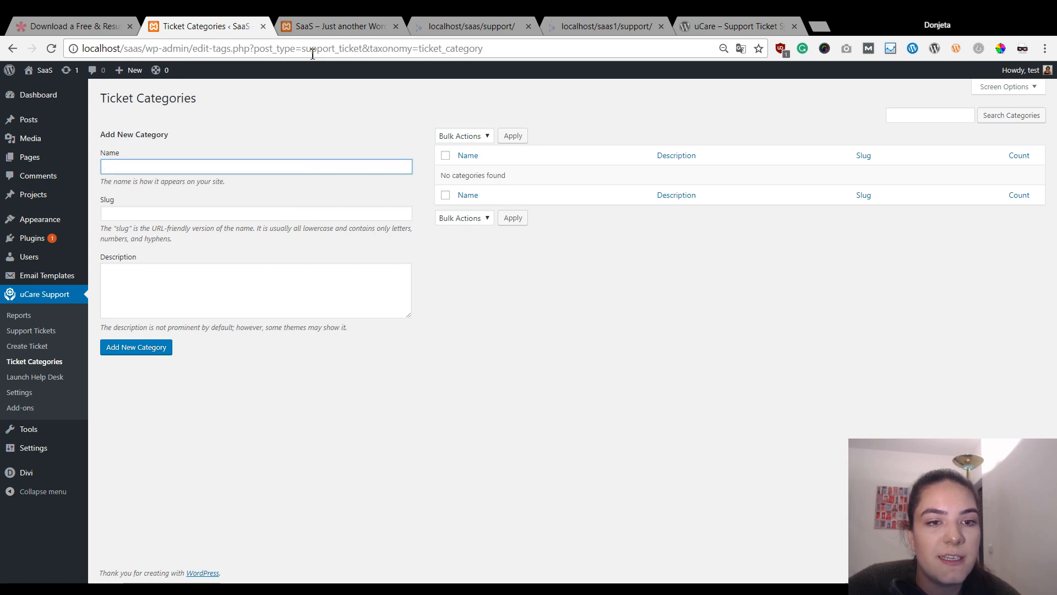
click(338, 25)
drag(270, 334, 370, 346)
key(ctrl+c)
click(224, 22)
key(ctrl+v)
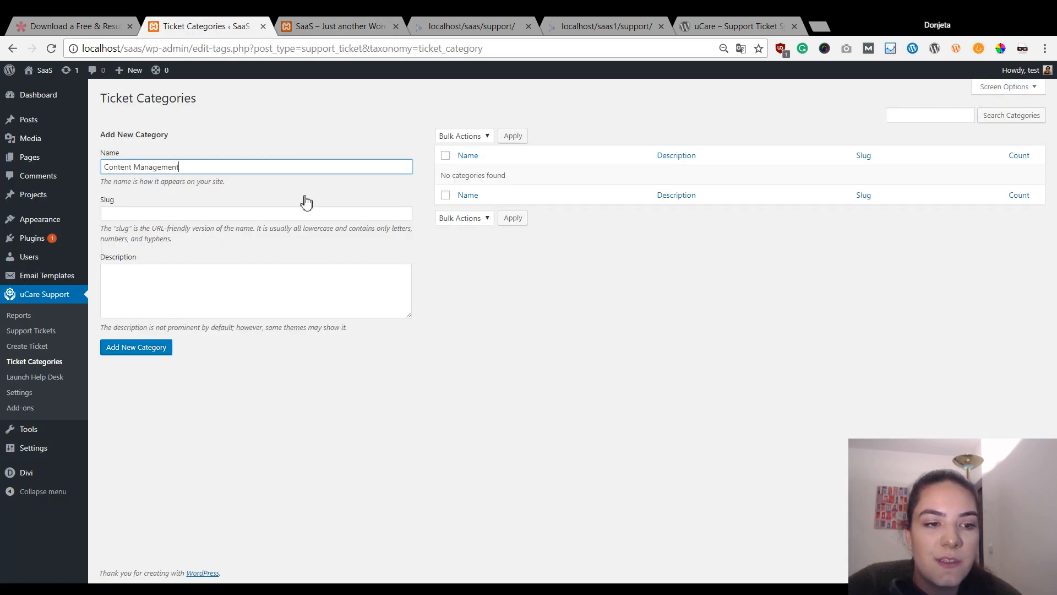
click(143, 355)
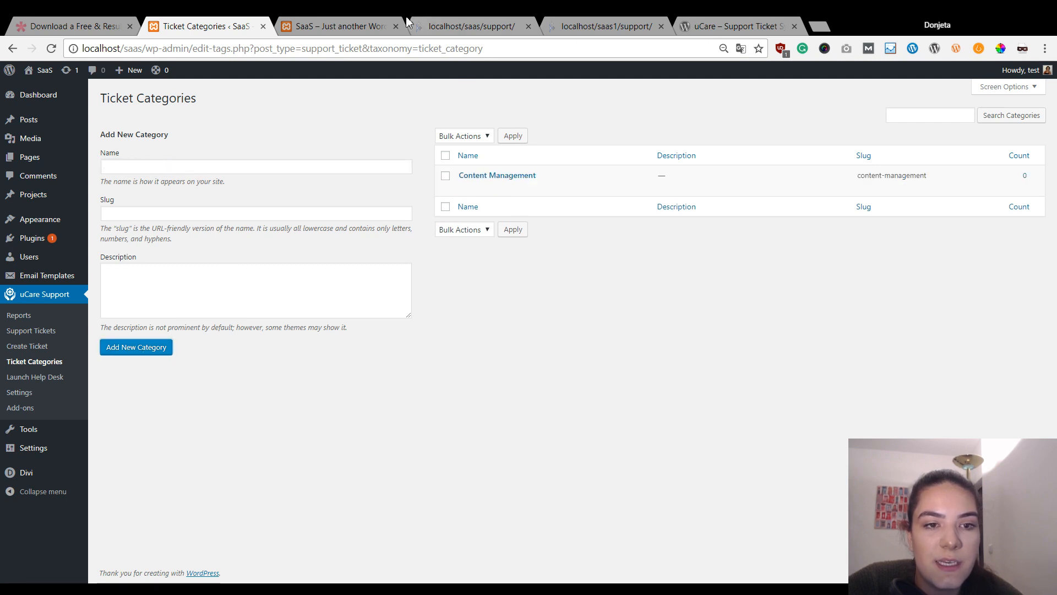
- Add Data Management, copied from the landing page, as a ticket category
click(331, 25)
drag(483, 335, 573, 339)
key(ctrl+c)
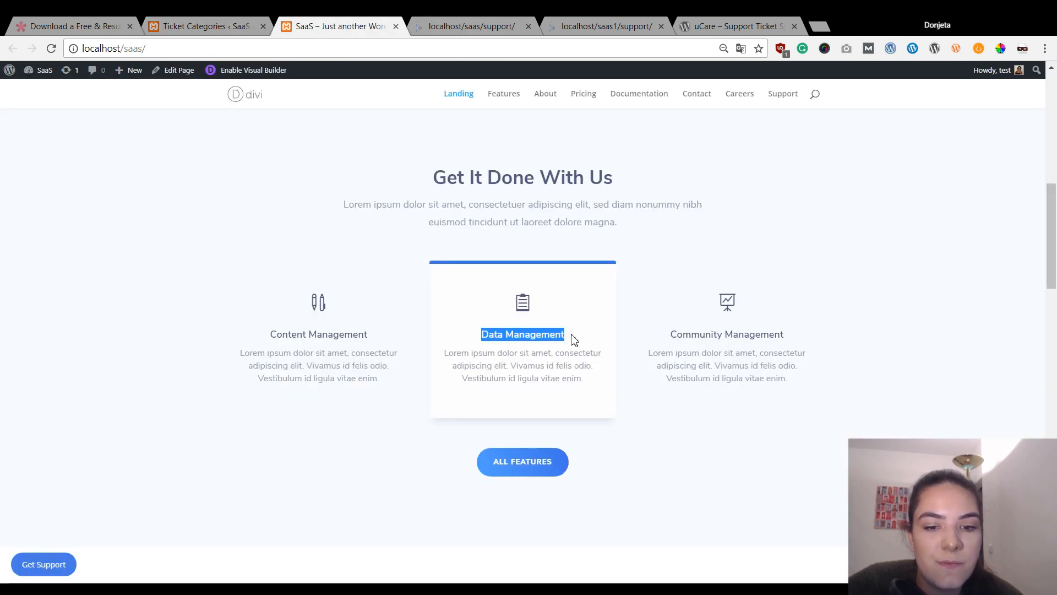
click(231, 25)
click(233, 166)
key(ctrl+v)
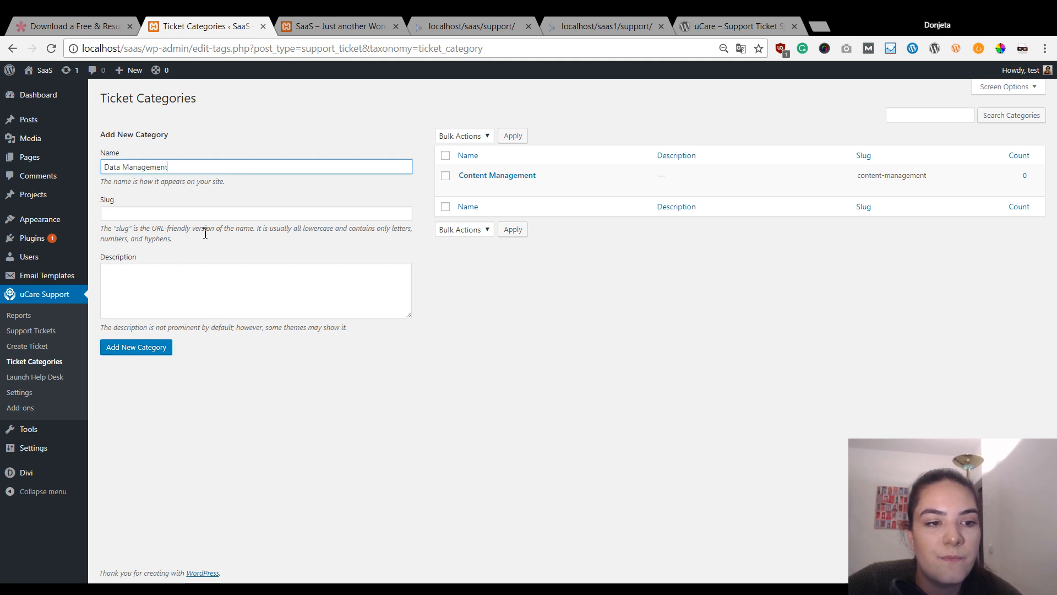
click(150, 346)
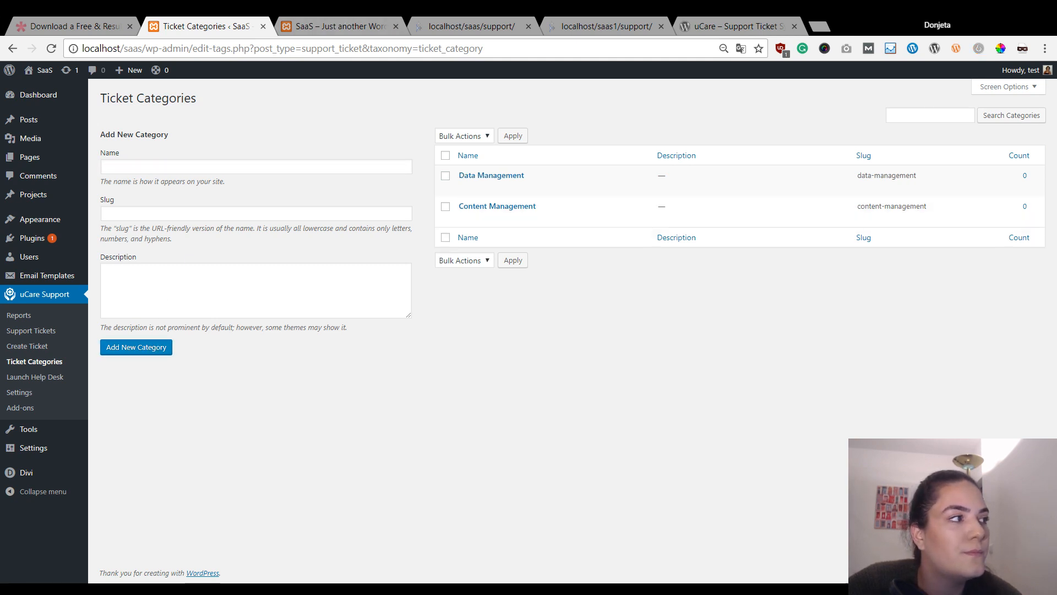
- Add Community Management, copied from the landing page, as a ticket category
click(315, 26)
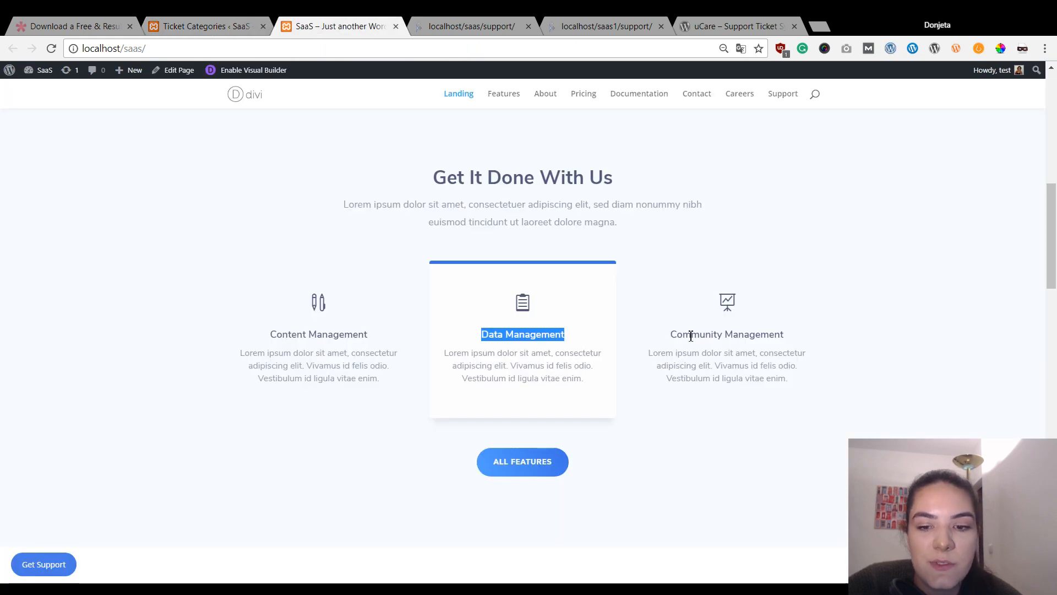
drag(672, 334, 811, 335)
key(ctrl+c)
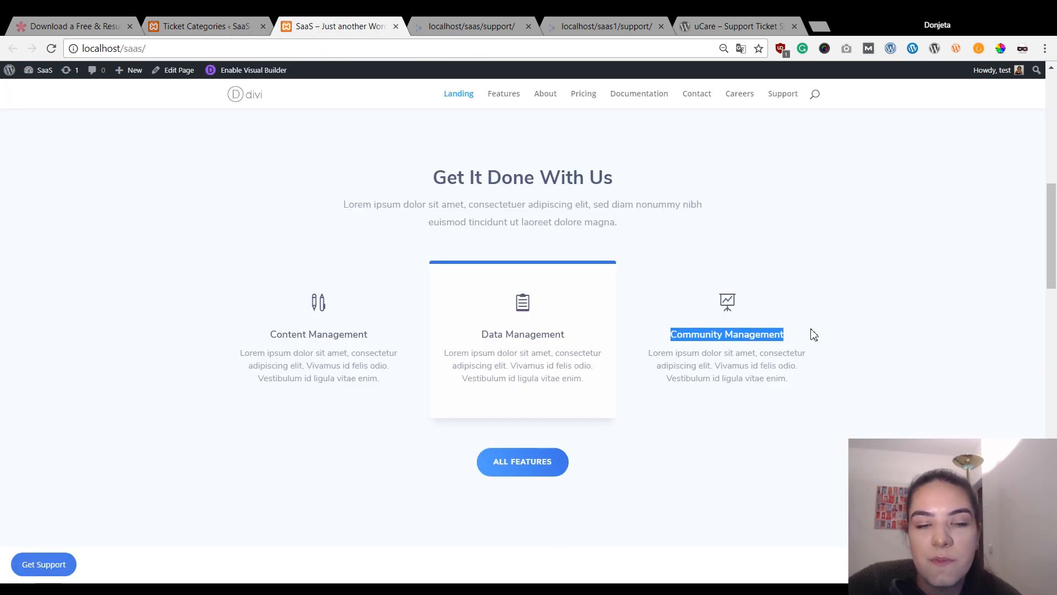
click(177, 18)
click(257, 167)
key(ctrl+v)
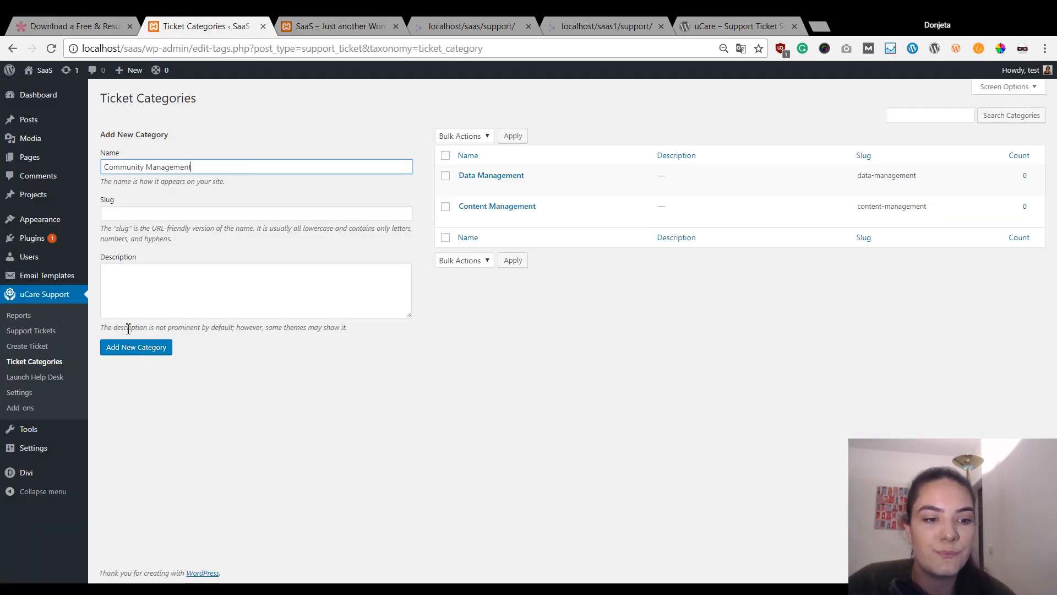
click(134, 347)
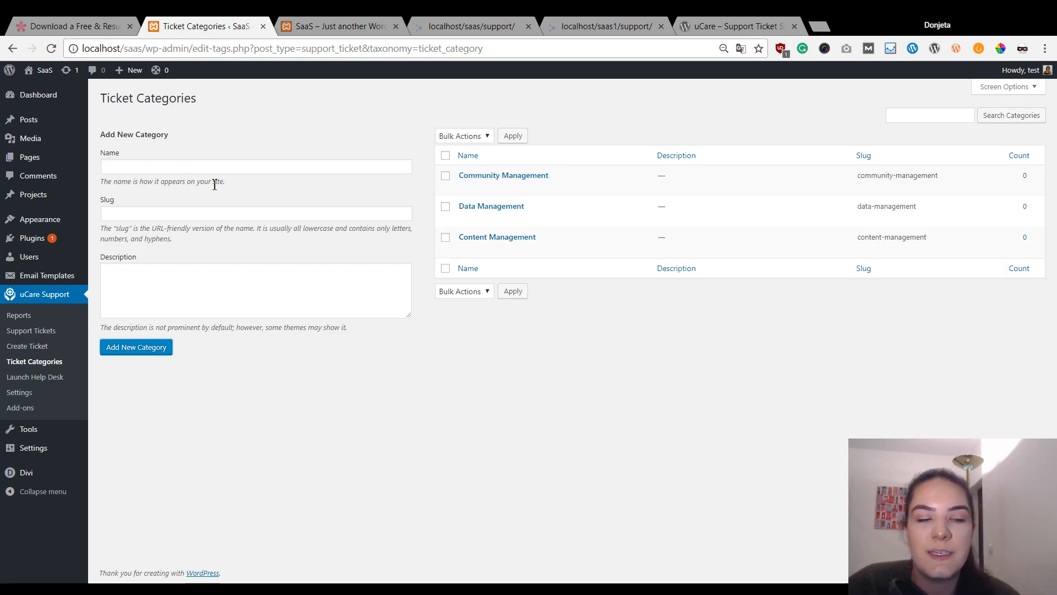
click(43, 71)
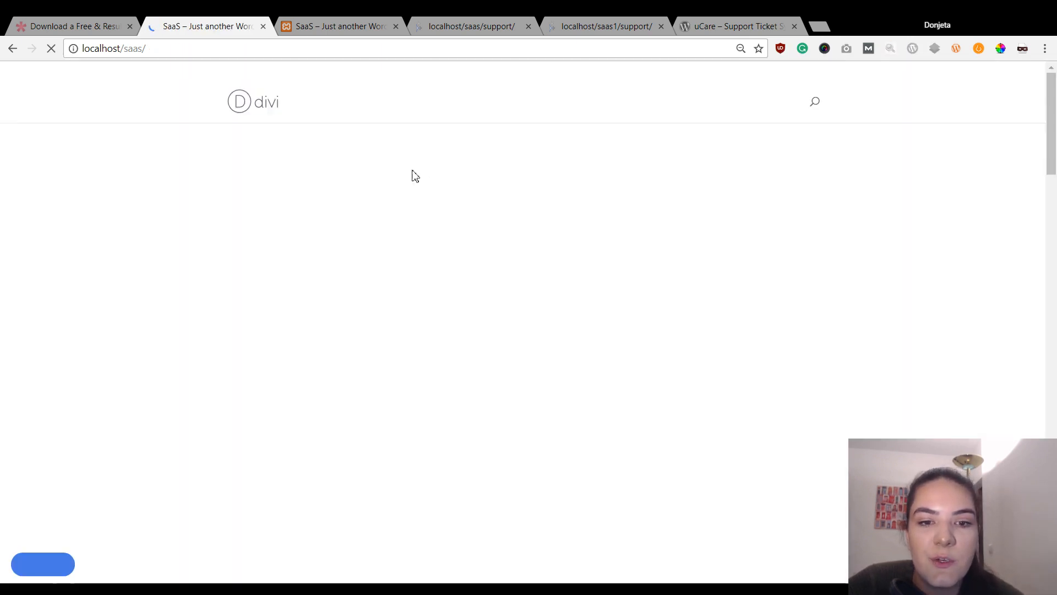
- Open Get Support and inspect the Category and Agent filters on the empty ticket list
scroll(151, 392, down, 3)
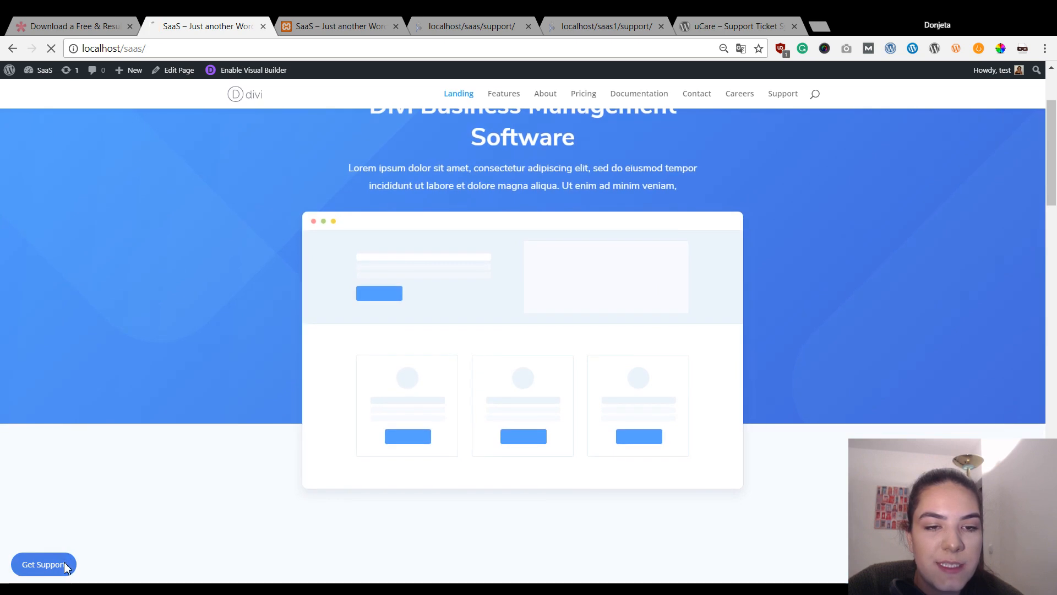
click(64, 565)
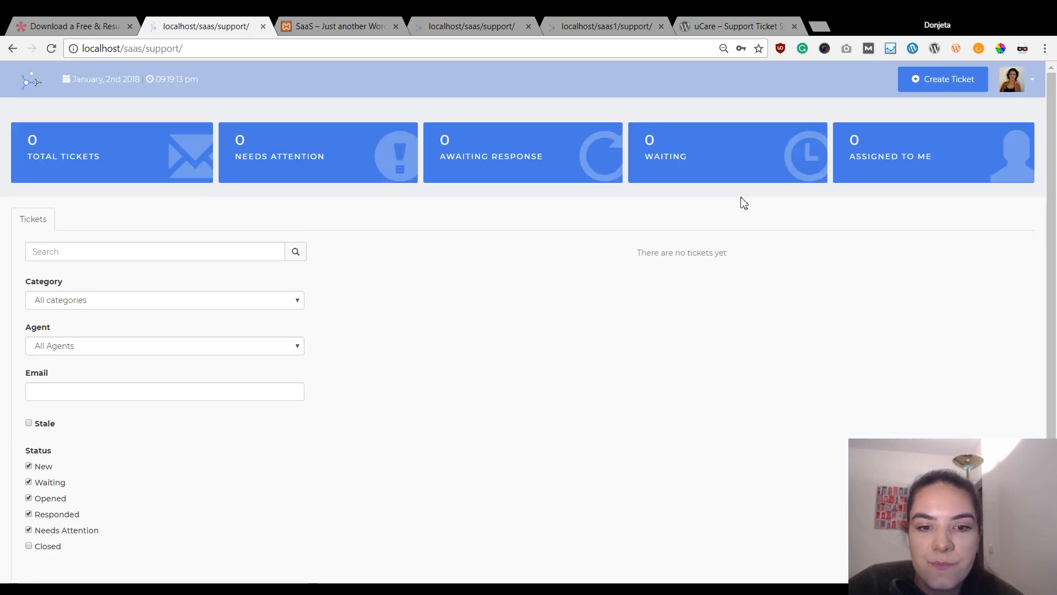
click(231, 302)
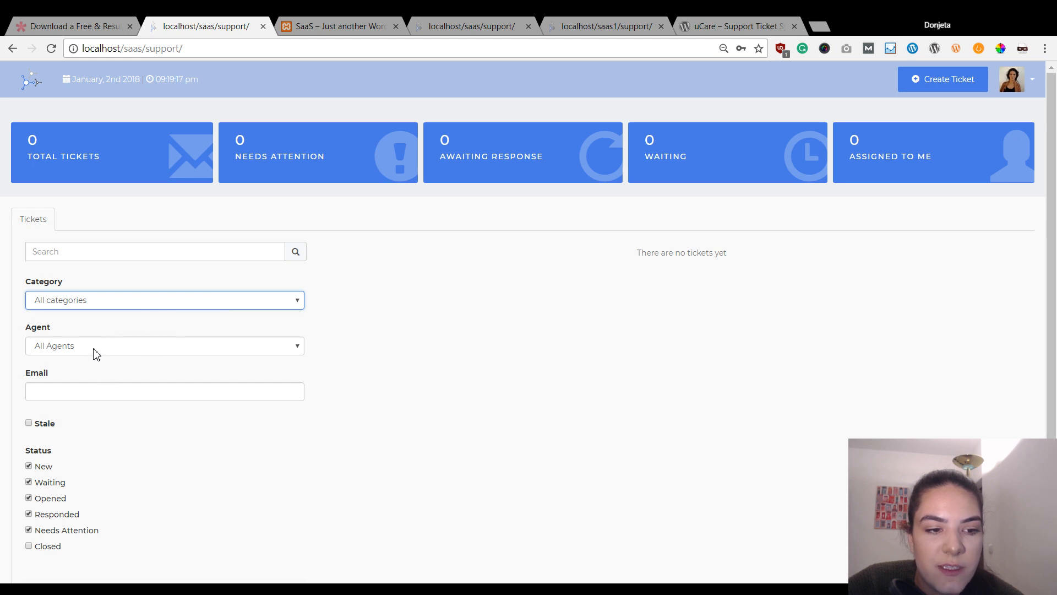
click(407, 299)
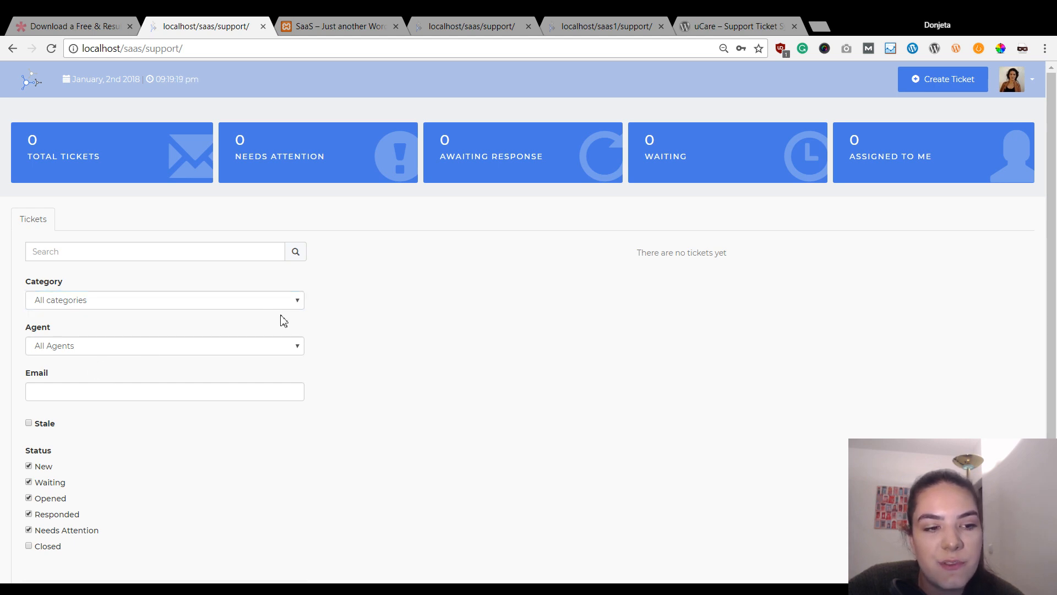
click(270, 304)
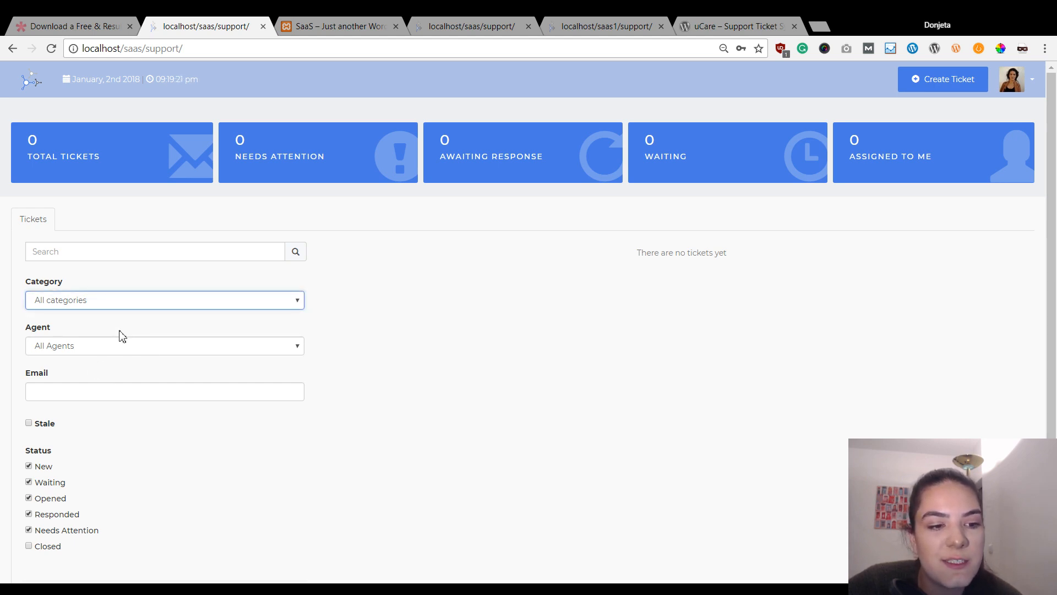
click(399, 297)
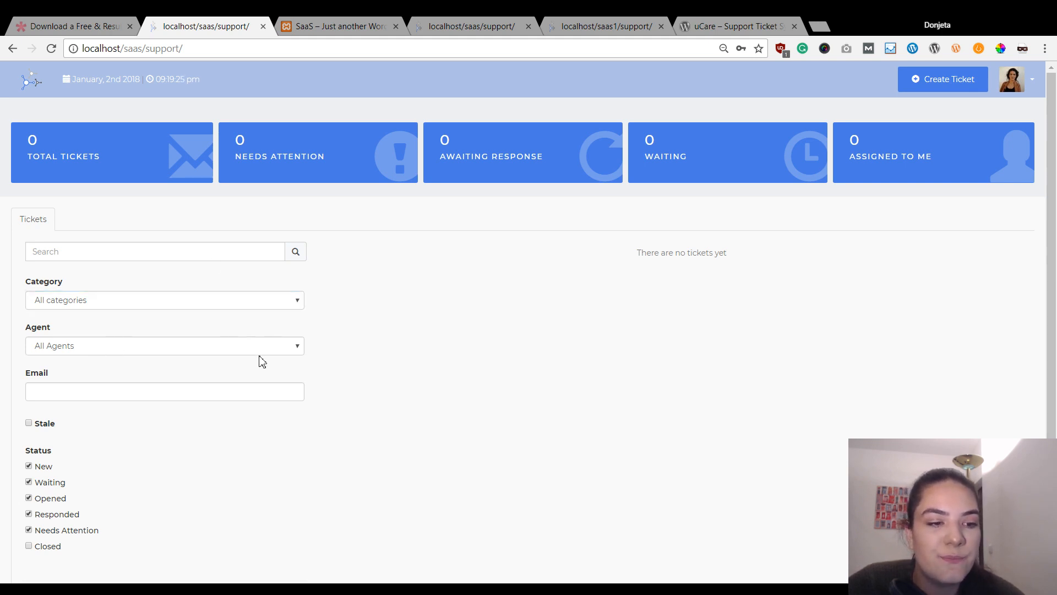
click(274, 344)
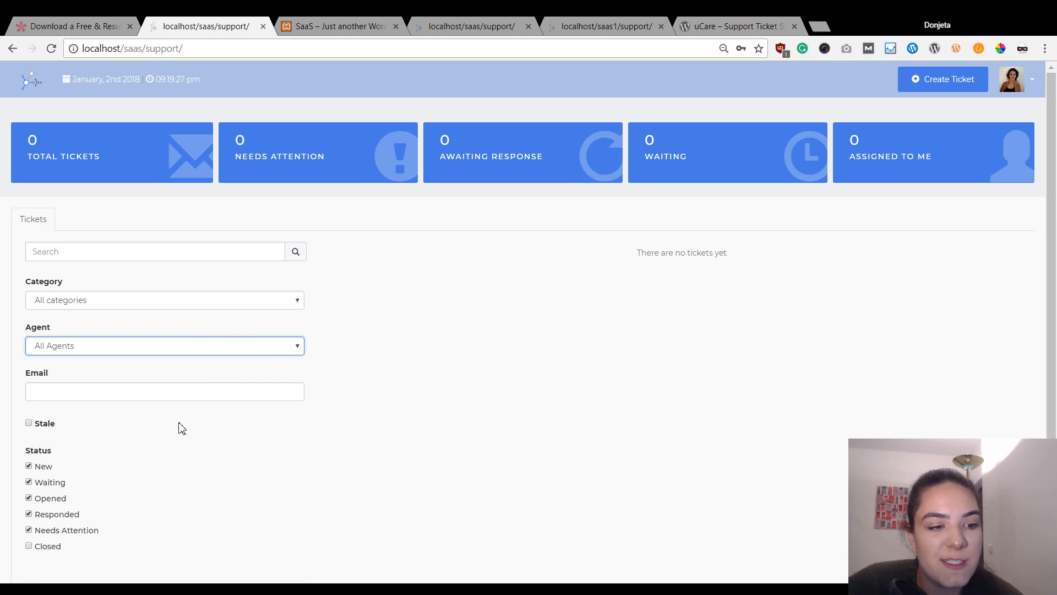
click(374, 376)
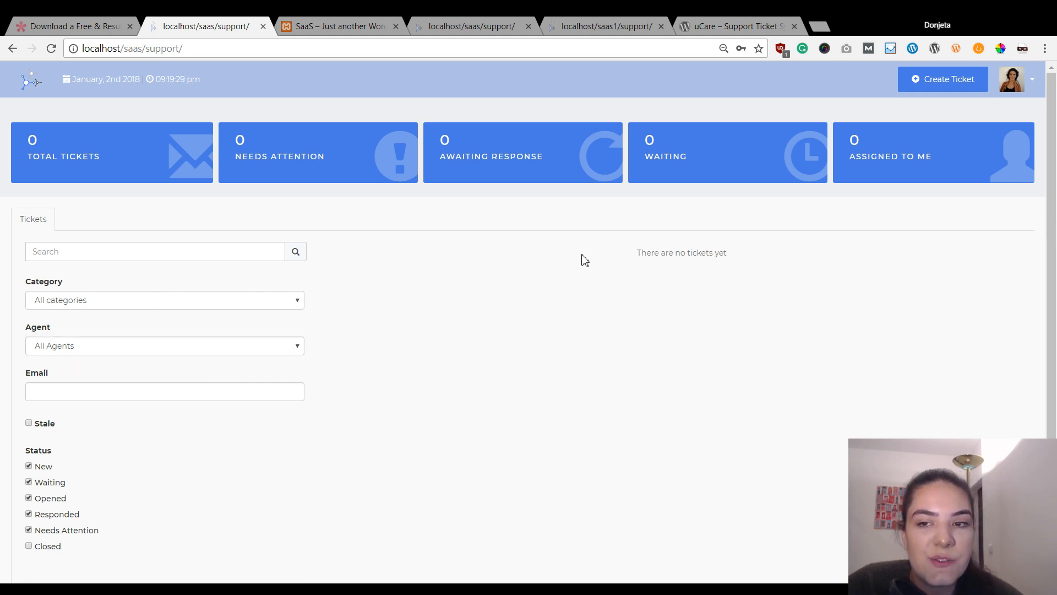
click(1032, 81)
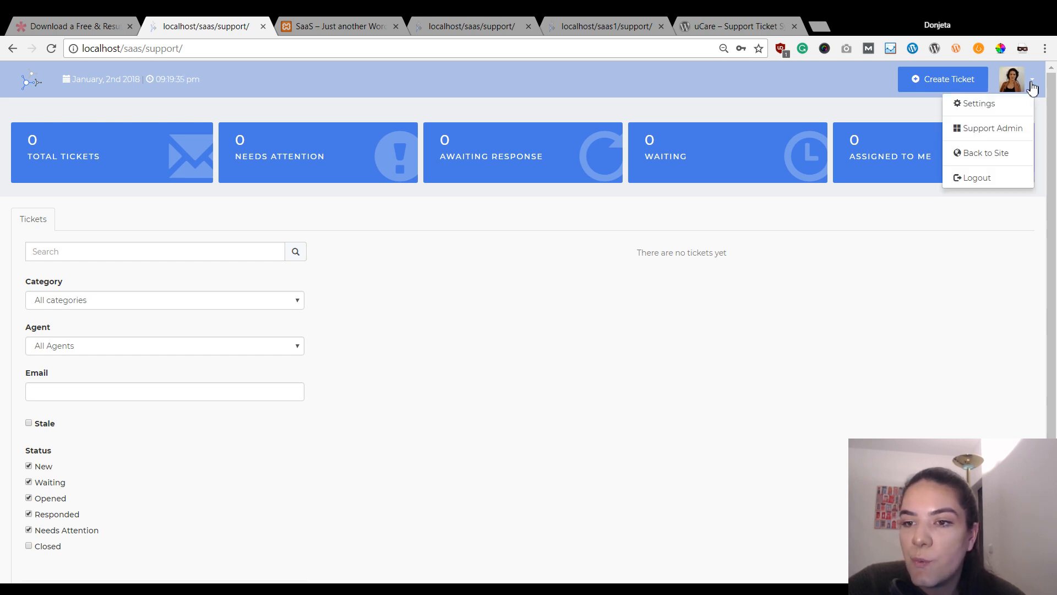
- Log out and register a new customer account with first name, last name and email address
click(983, 183)
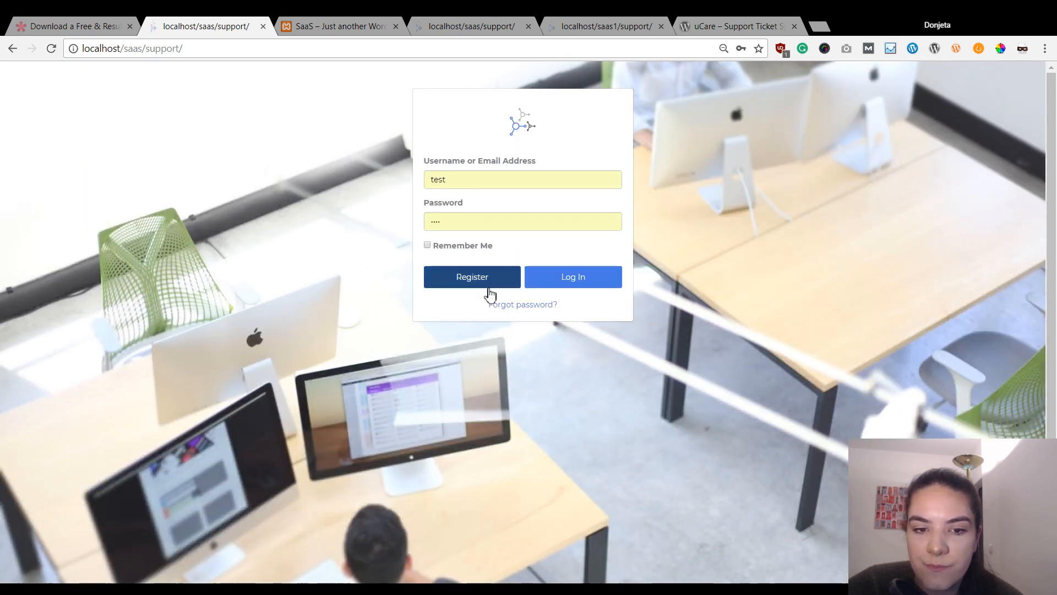
click(480, 281)
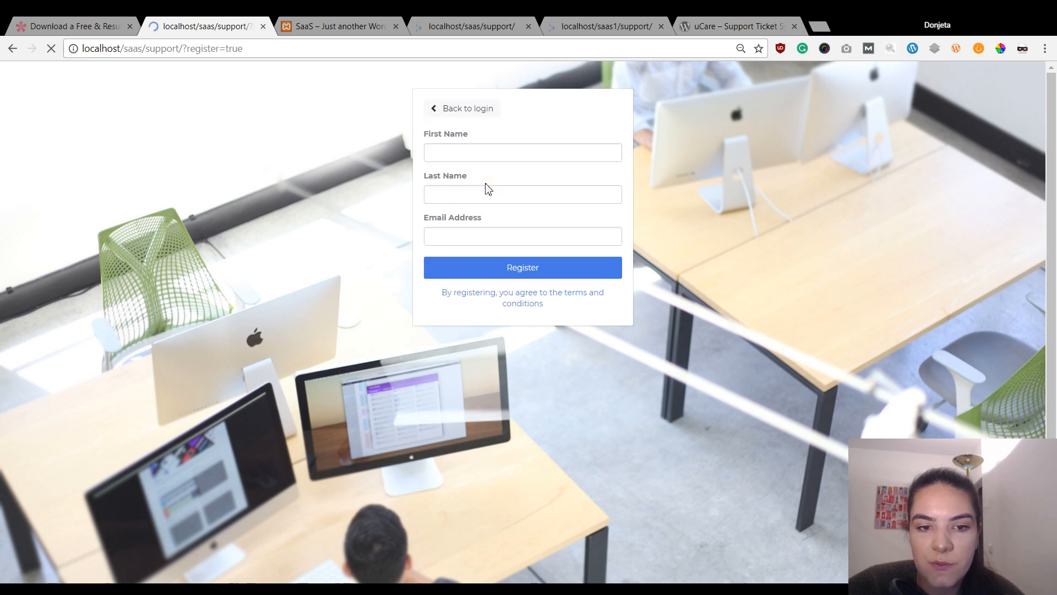
click(472, 159)
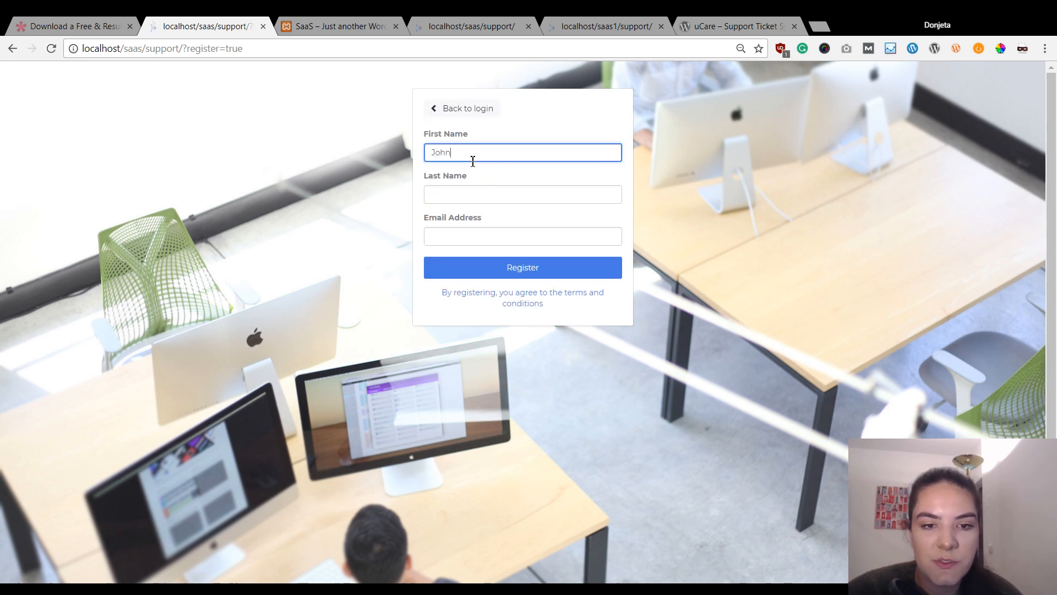
key(Tab)
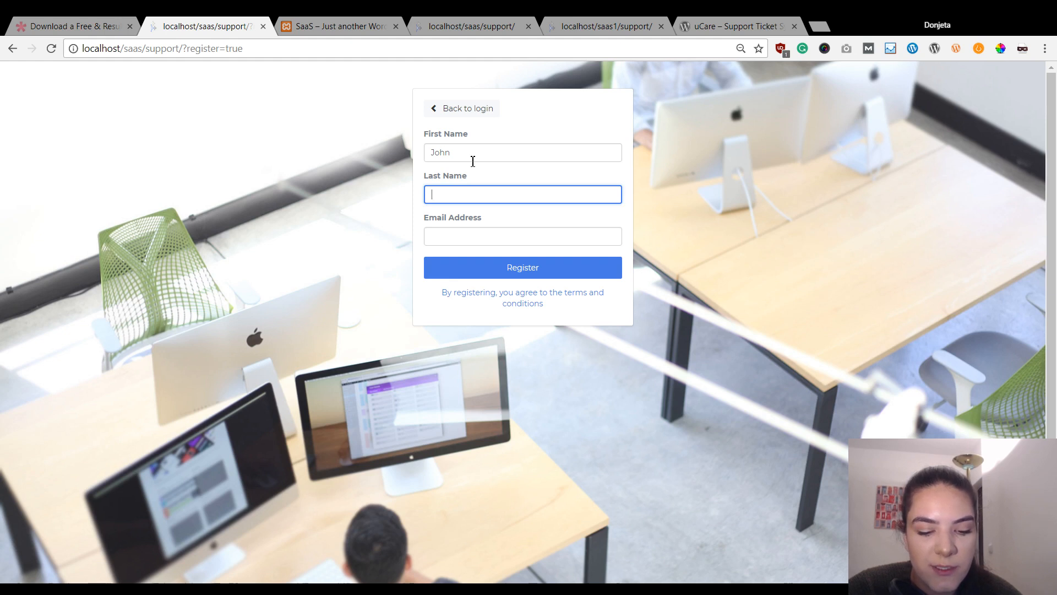
key(Tab)
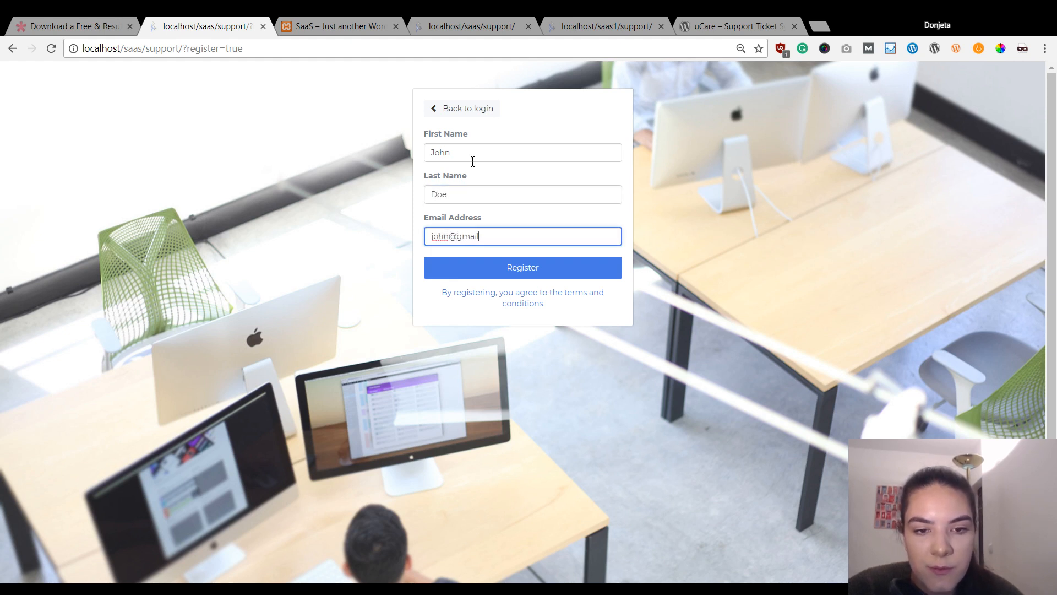
click(513, 265)
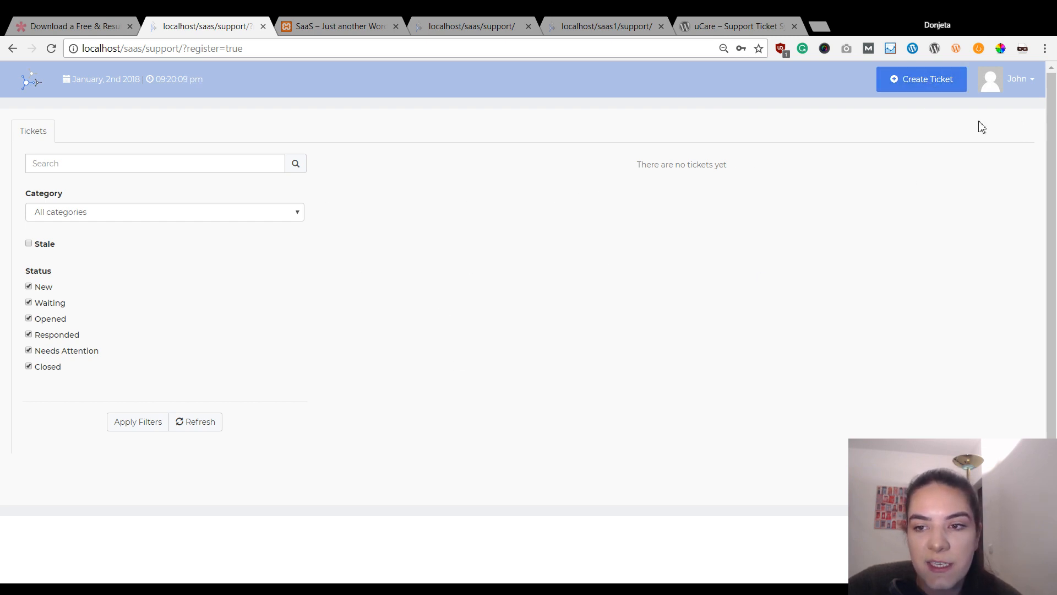
- Start a Content Management ticket with subject FAQ and description 'lorum ipsum'
click(925, 87)
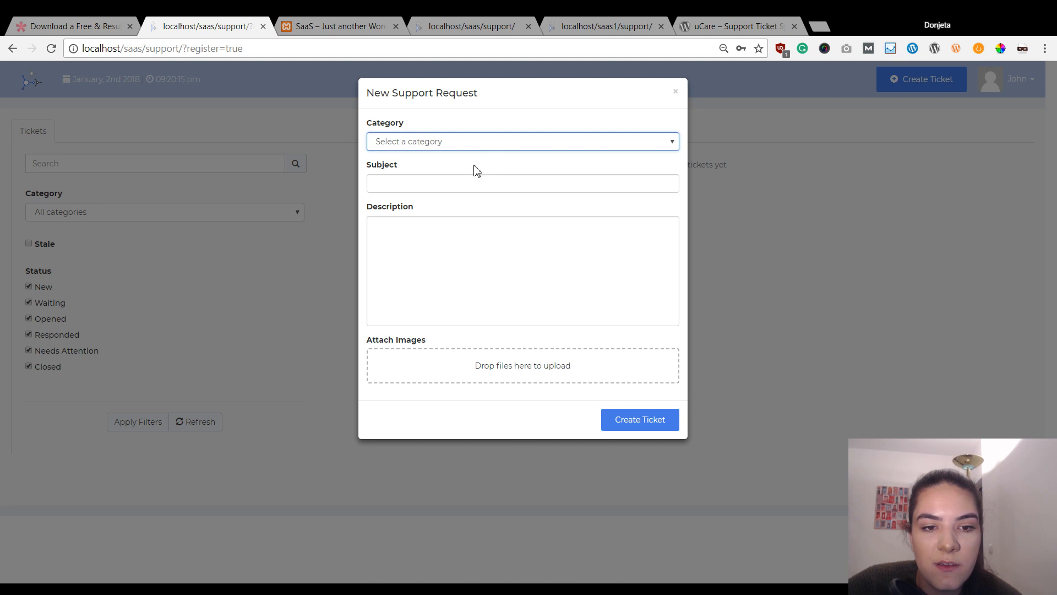
key(Down)
click(475, 177)
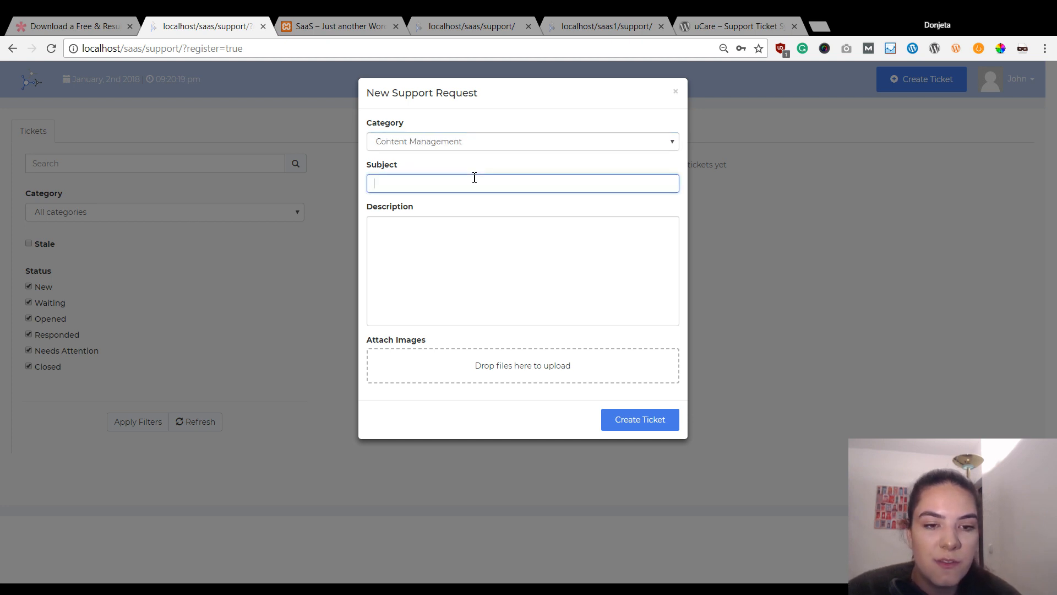
key(Tab)
text(l)
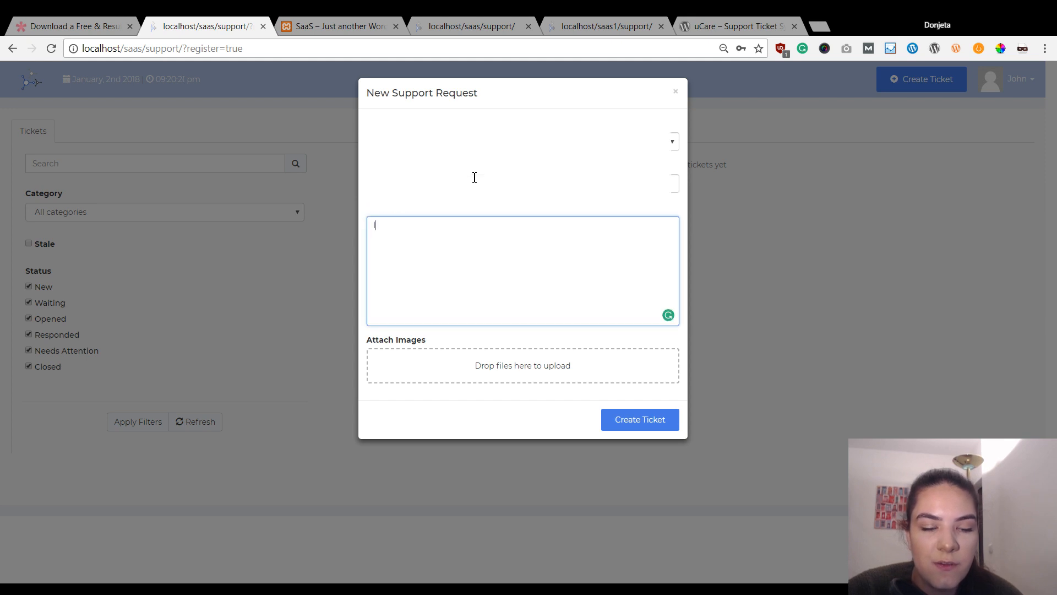
text(orum ipsum)
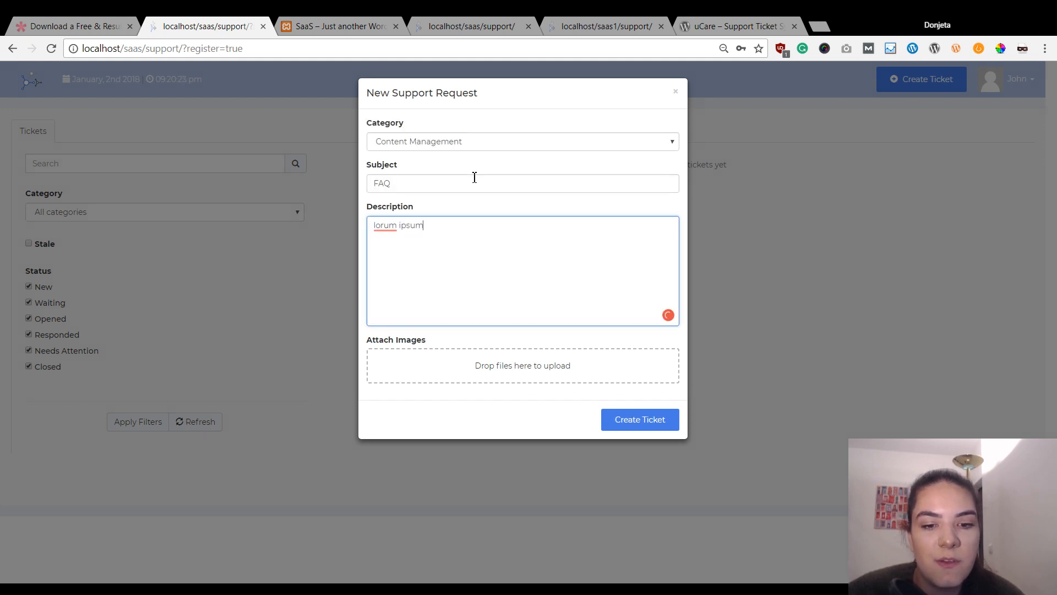
- Submit the FAQ ticket, view its details, then go back to the login page
click(627, 424)
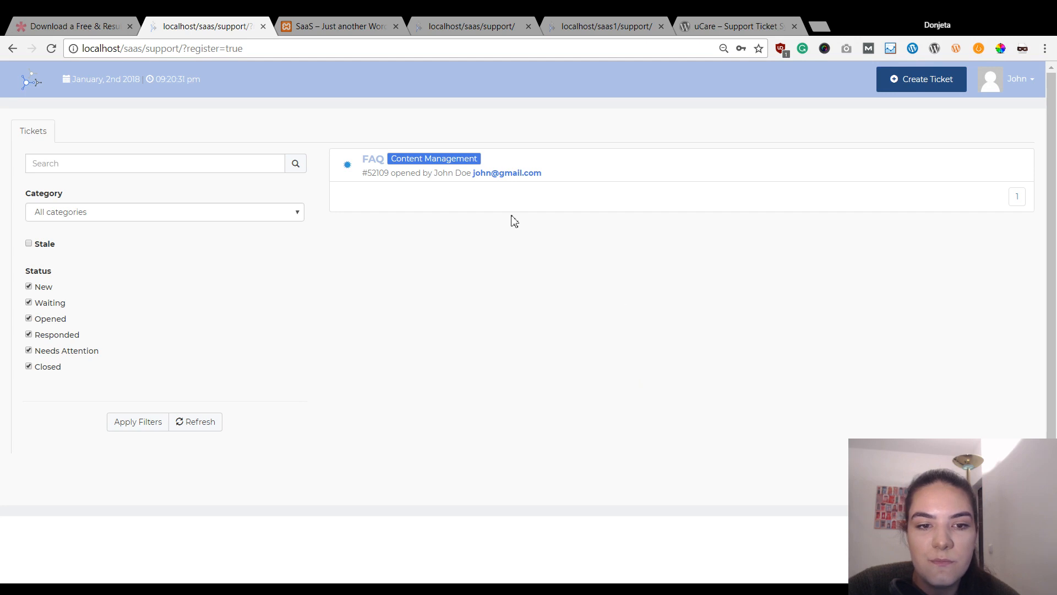
click(373, 160)
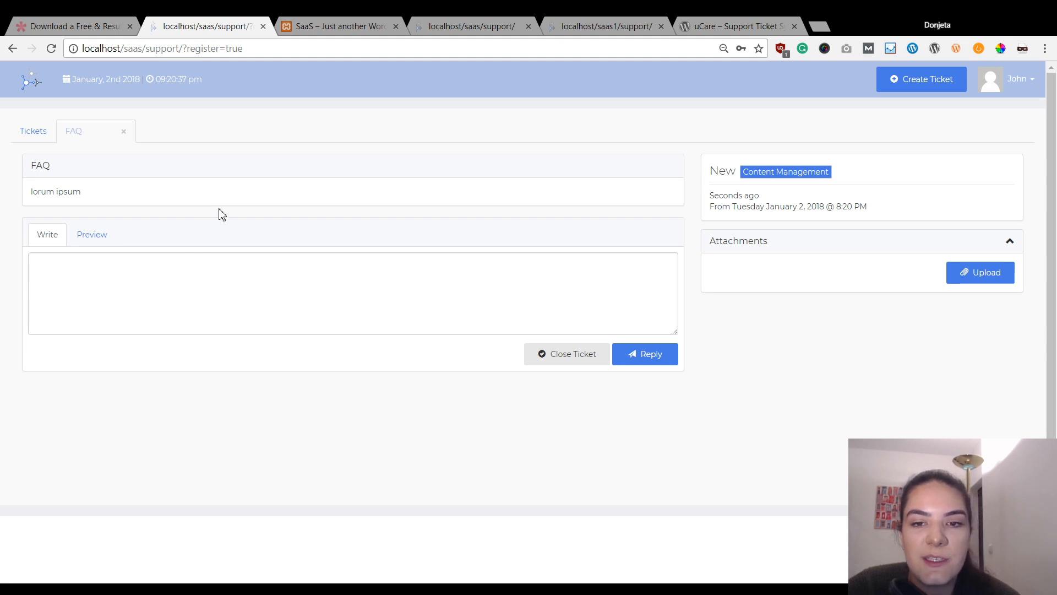
click(12, 48)
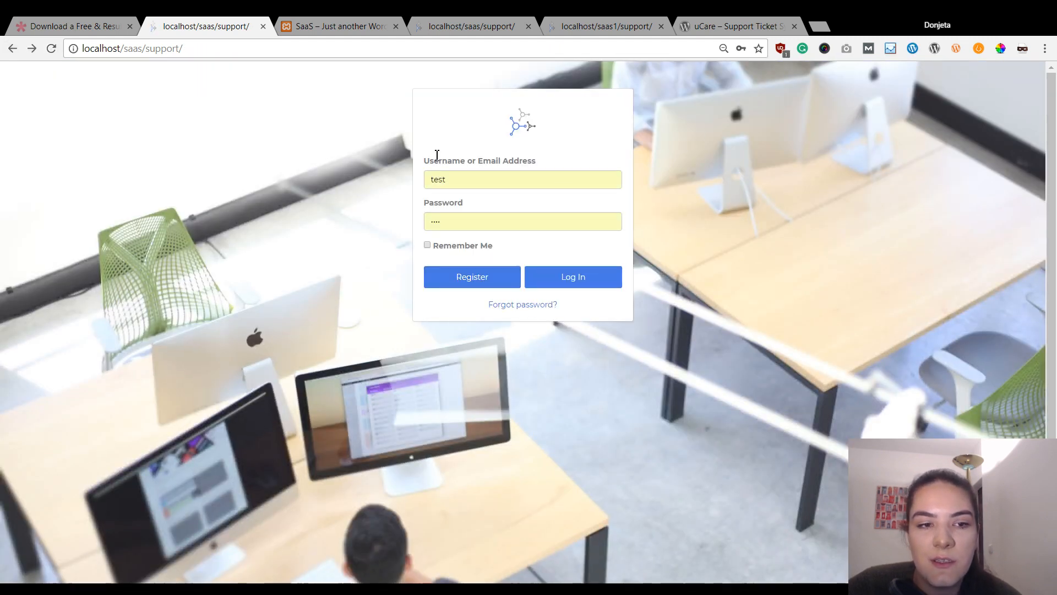
- Load localhost/saas and log the customer out via the Howdy menu
drag(142, 48, 261, 59)
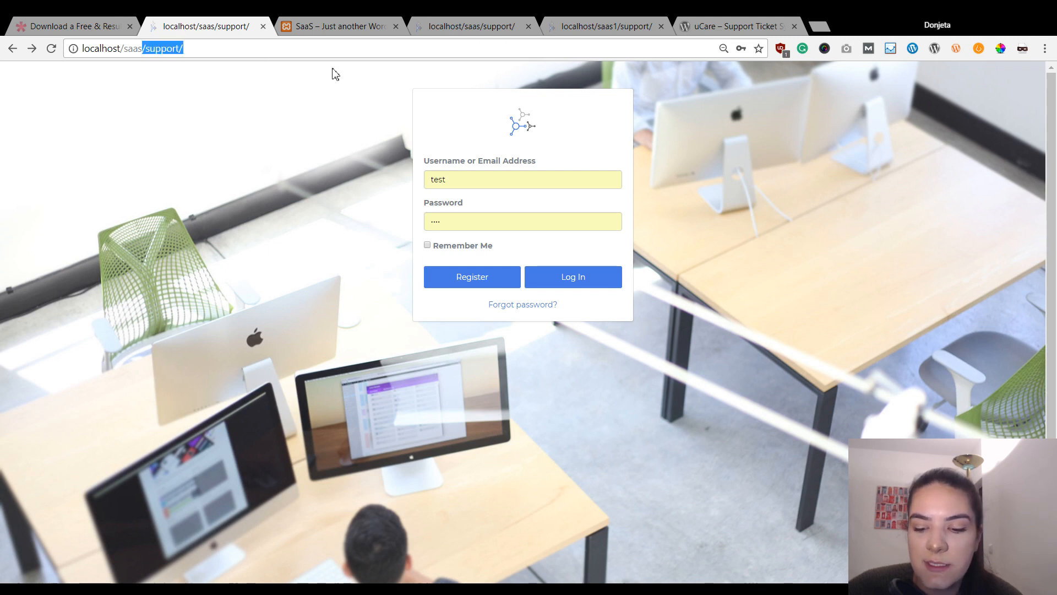
key(BackSpace)
key(Return)
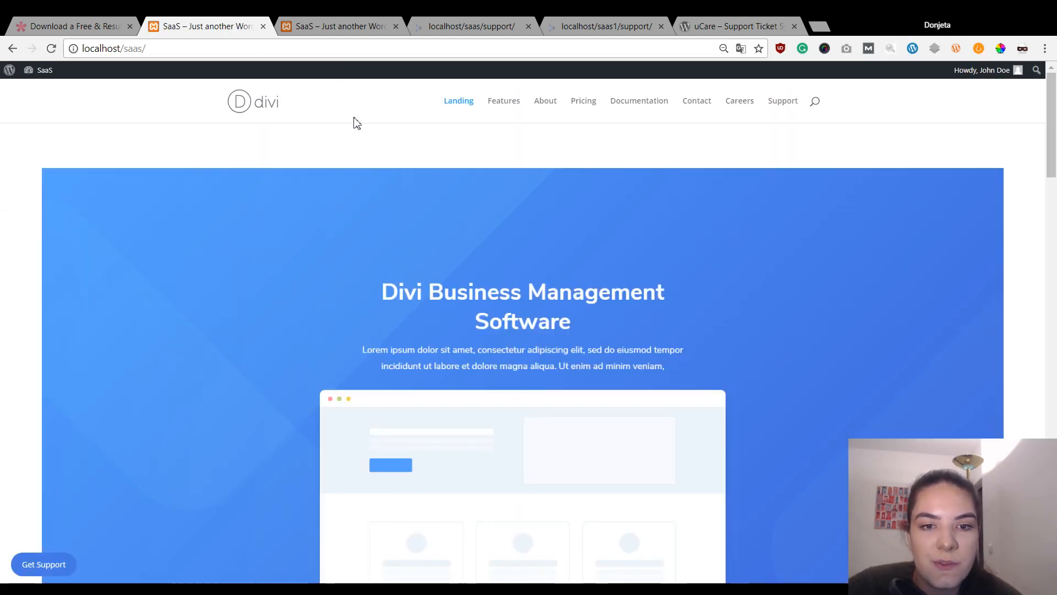
mouse_move(10, 73)
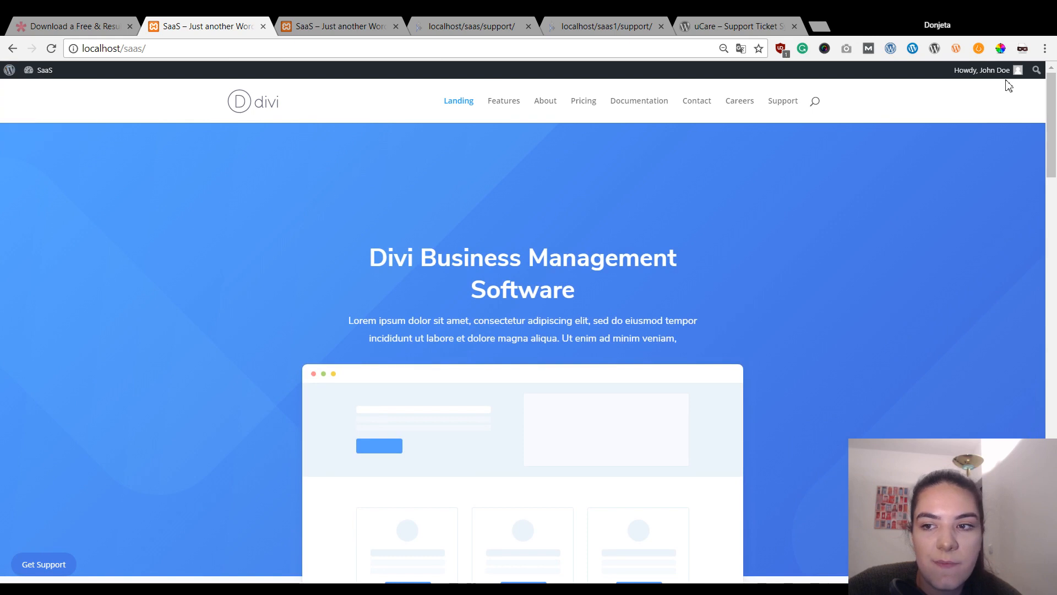
mouse_move(1015, 71)
click(961, 118)
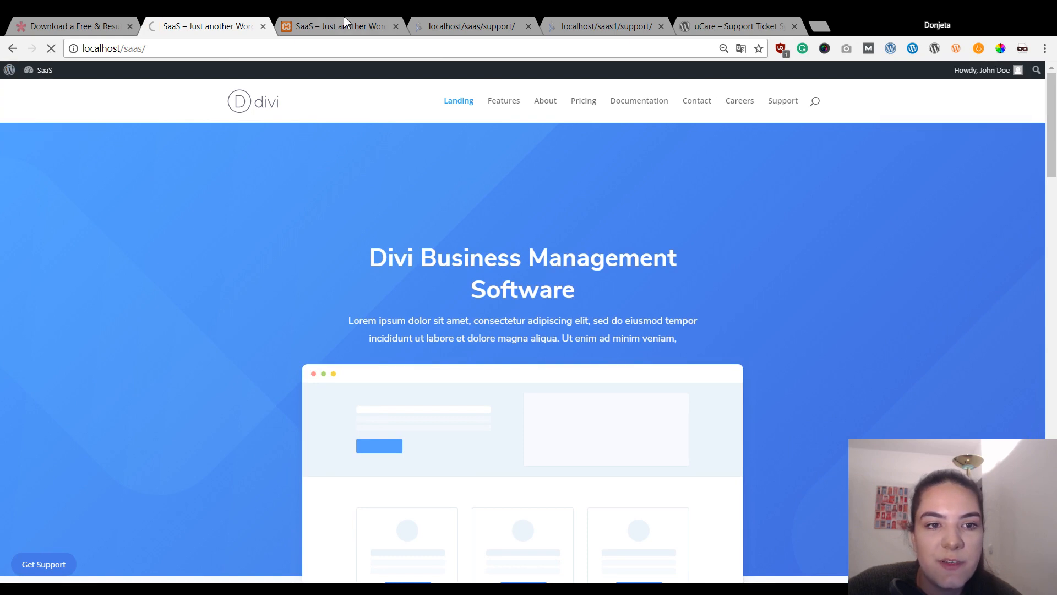
- In the admin's site tab, go to the WordPress admin area from the admin-bar logo
click(342, 25)
scroll(512, 231, up, 10)
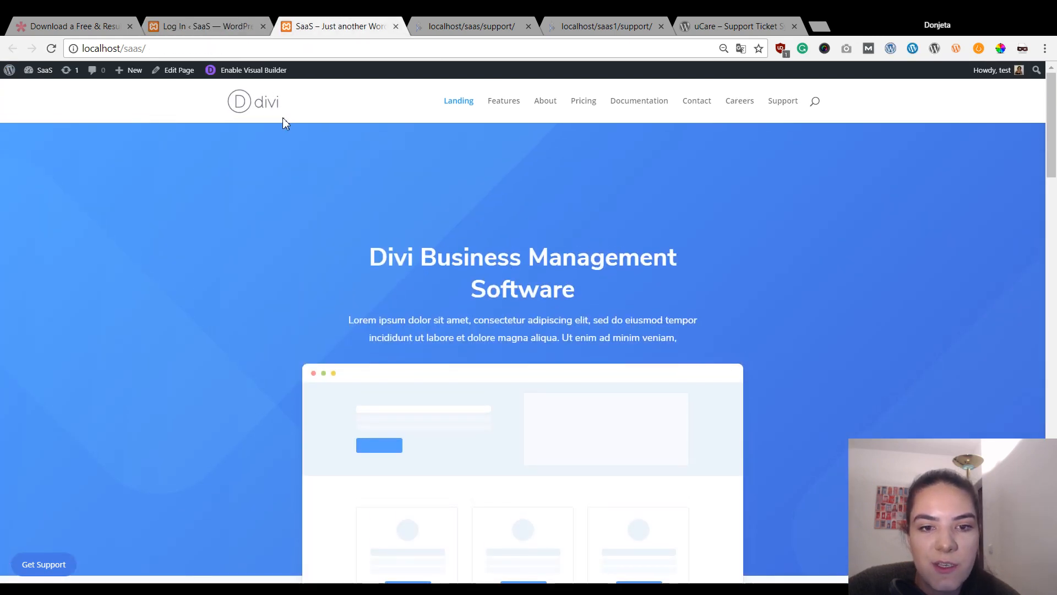
scroll(283, 120, down, 10)
scroll(605, 285, up, 10)
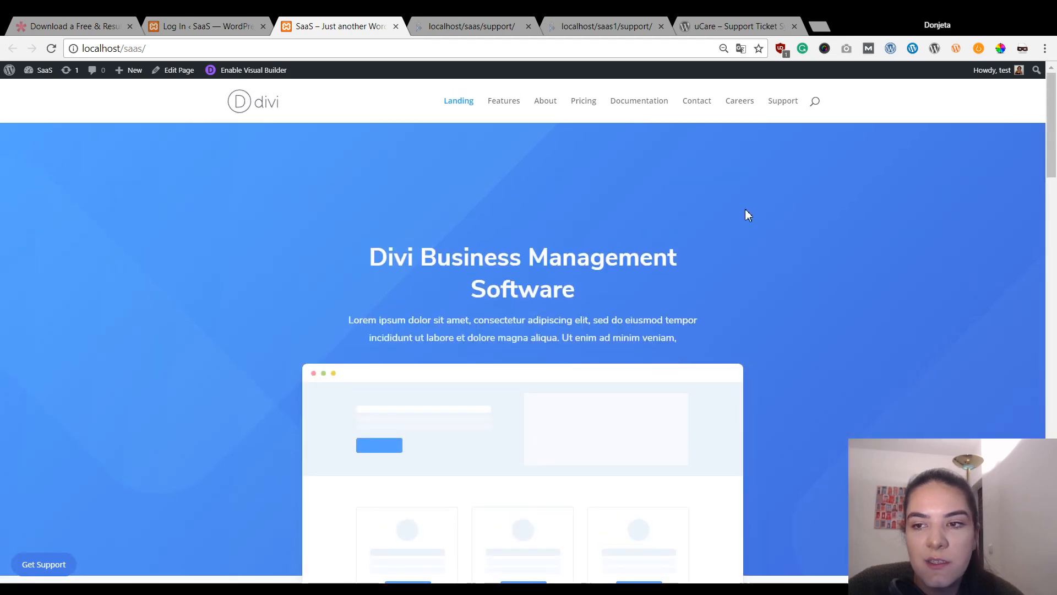
scroll(745, 215, down, 14)
scroll(873, 231, up, 14)
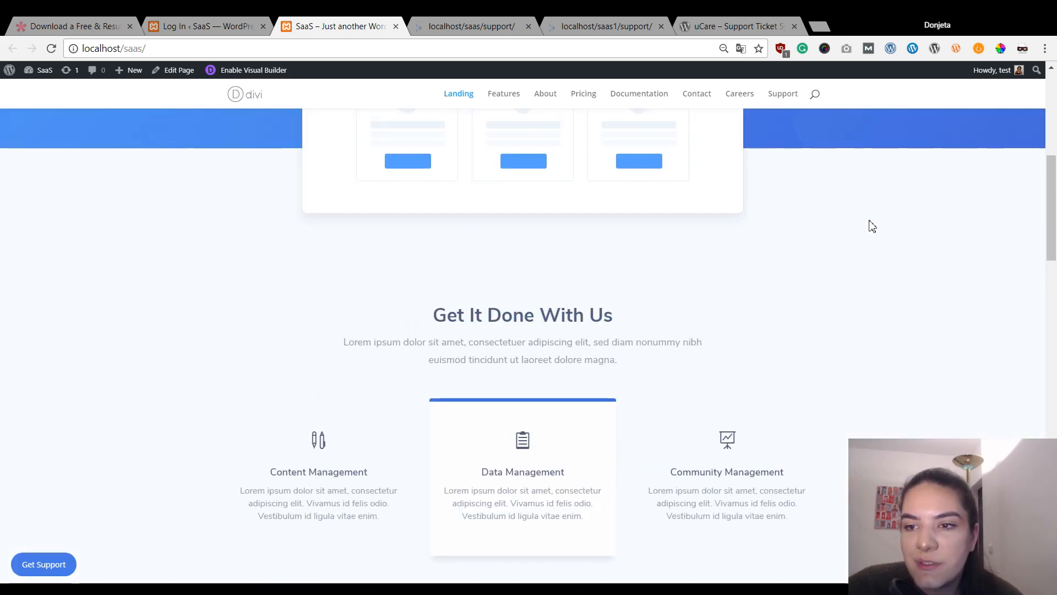
click(10, 74)
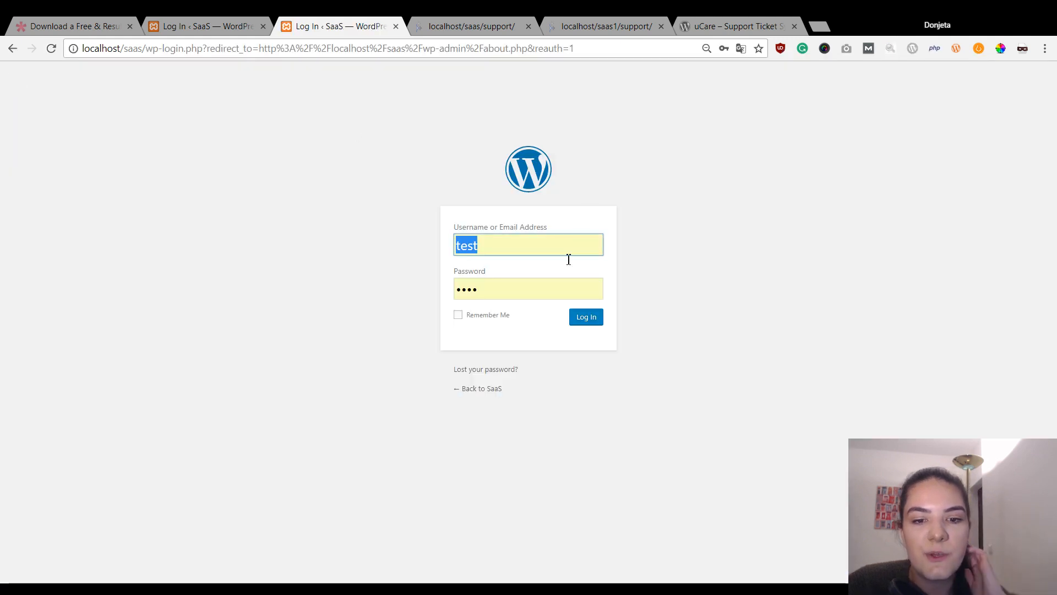
- Sign in to the WordPress admin and open the FAQ ticket's Edit Ticket page from uCare Support tickets
click(600, 325)
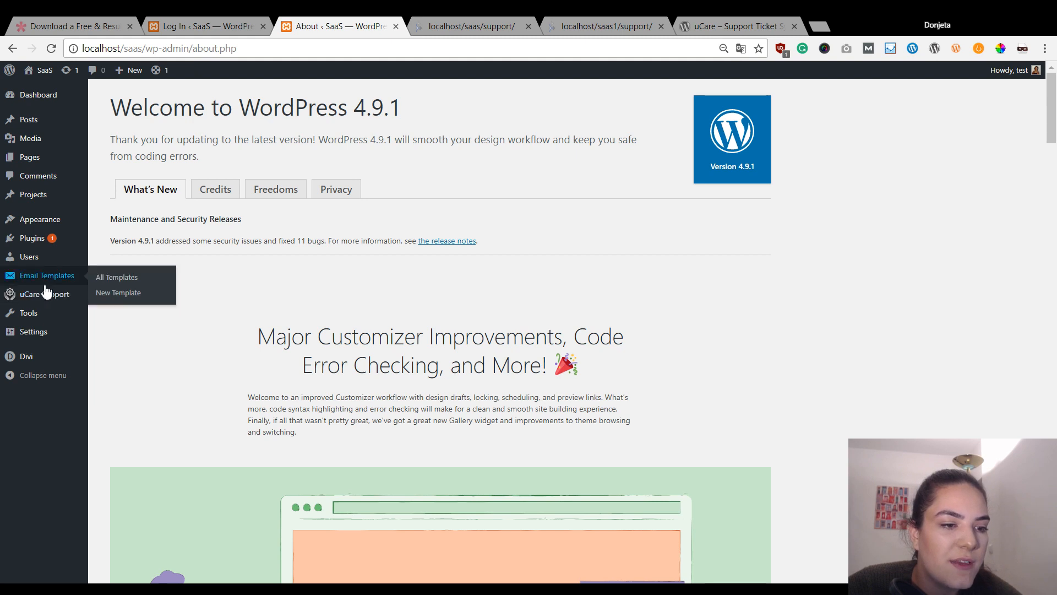
mouse_move(49, 296)
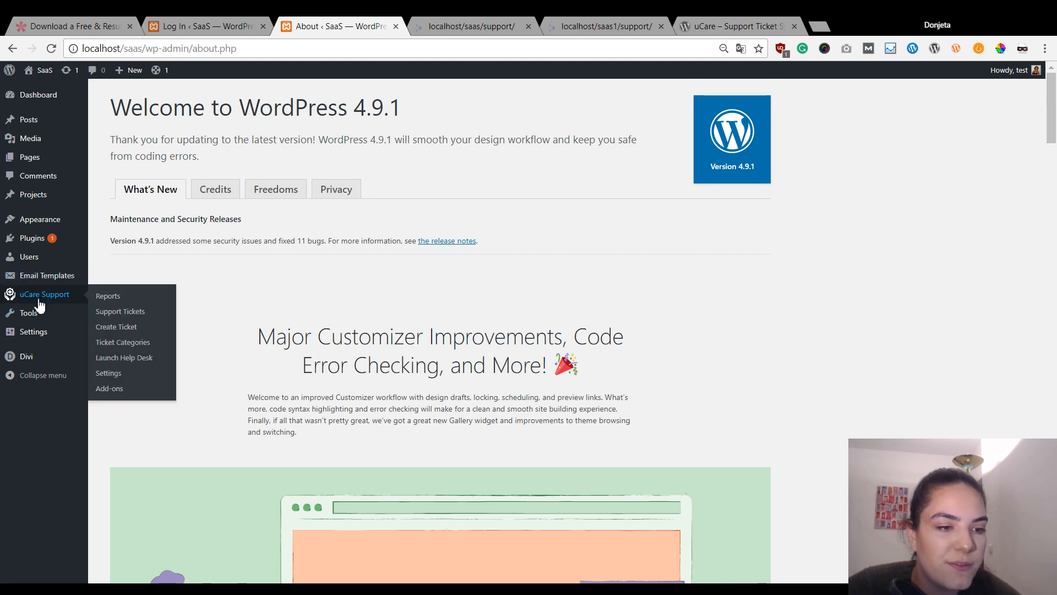
click(118, 313)
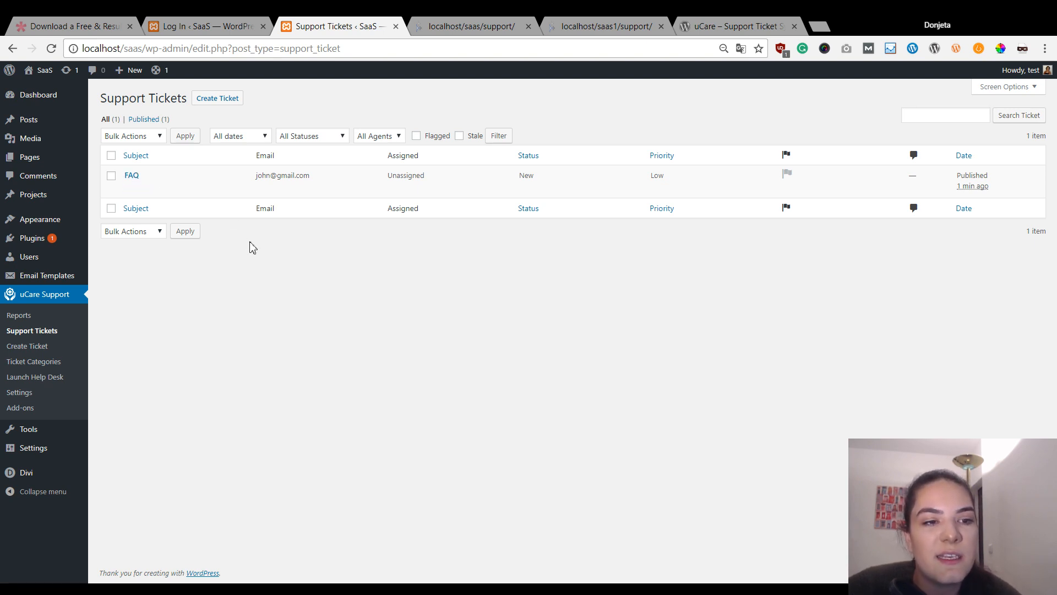
click(132, 190)
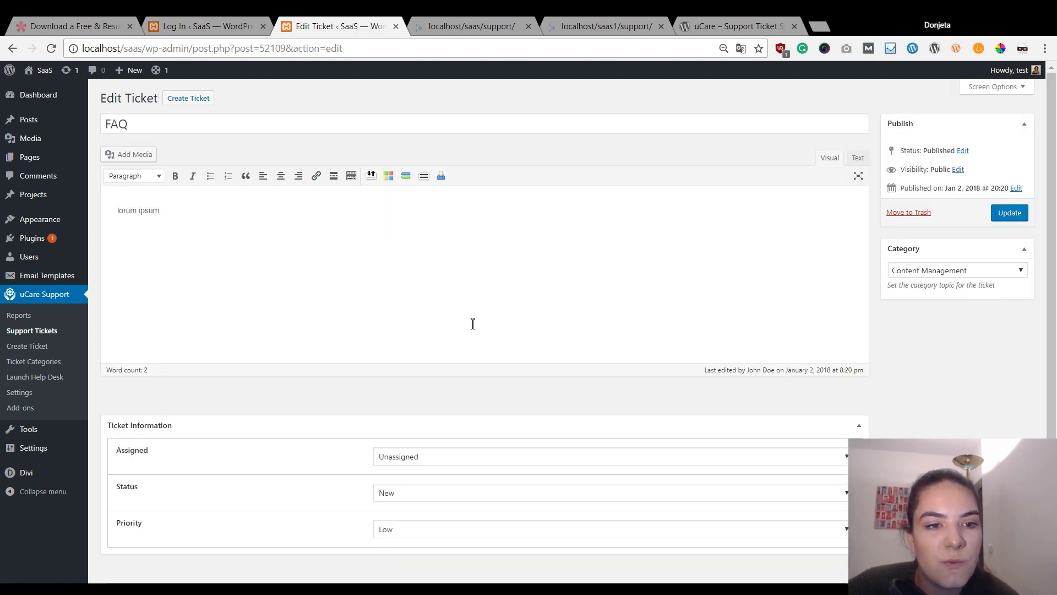
- Assign the FAQ ticket to the admin agent, leaving status New and priority Low, and update it
scroll(212, 201, down, 1)
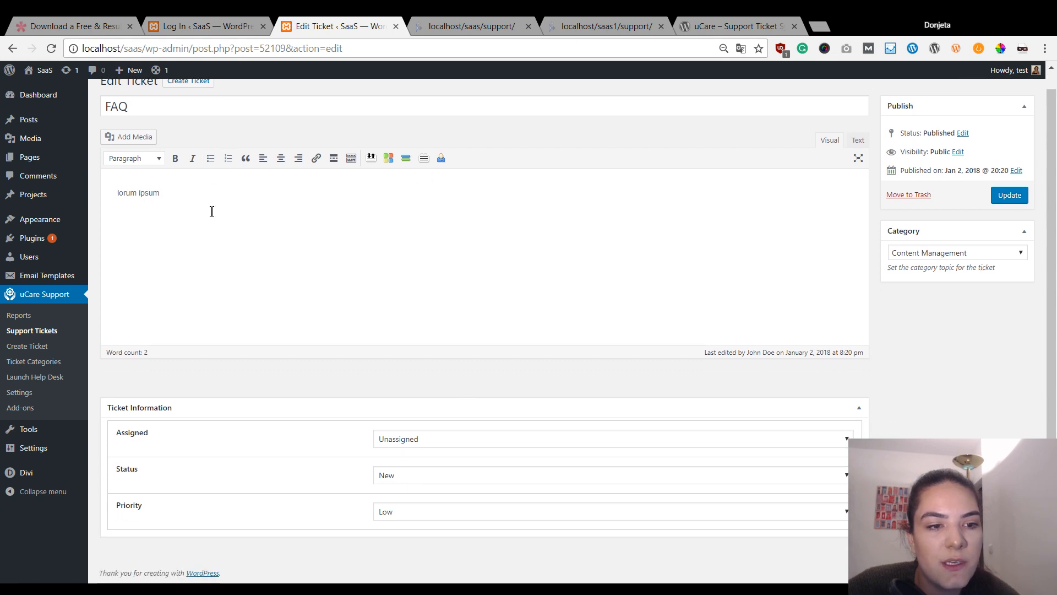
scroll(210, 209, up, 1)
scroll(177, 212, down, 1)
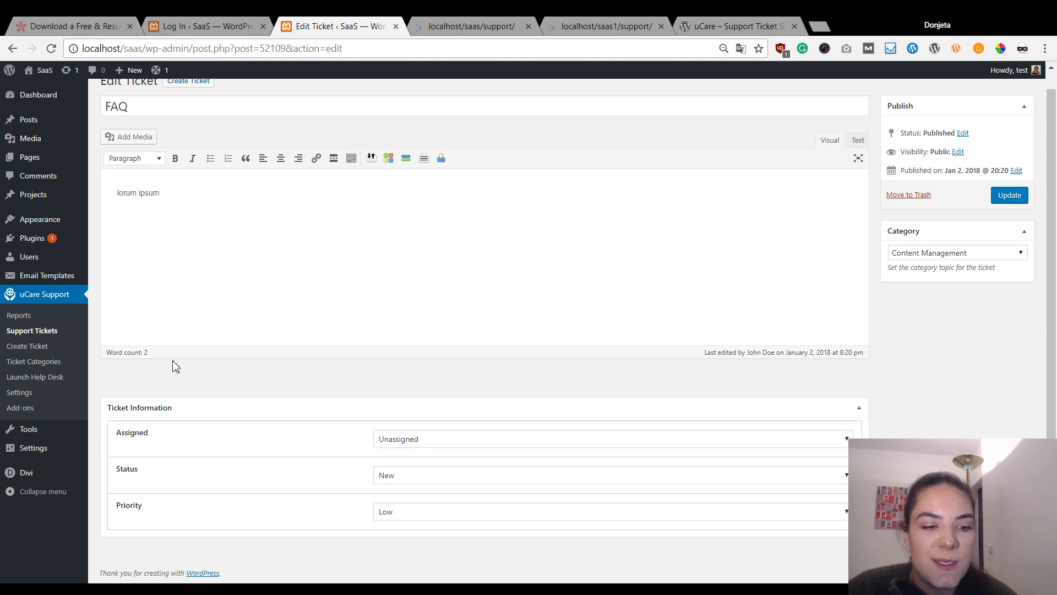
click(765, 440)
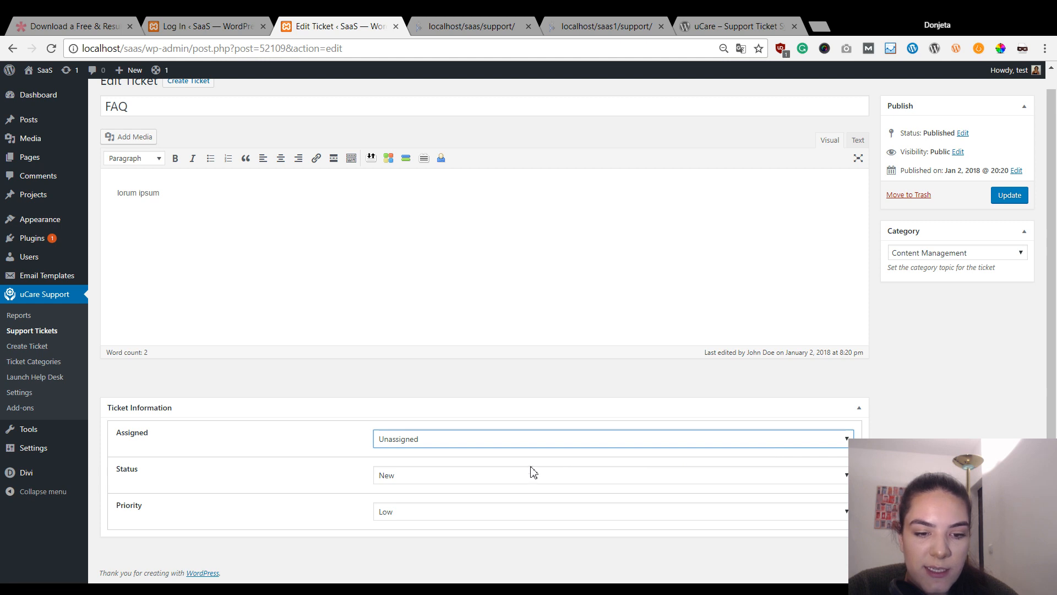
click(508, 474)
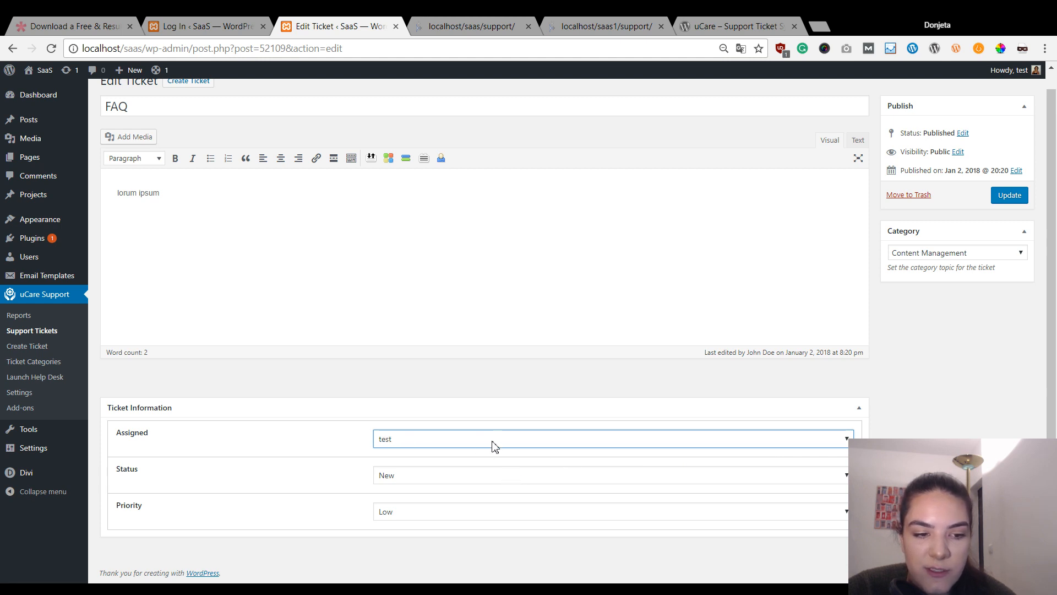
click(425, 400)
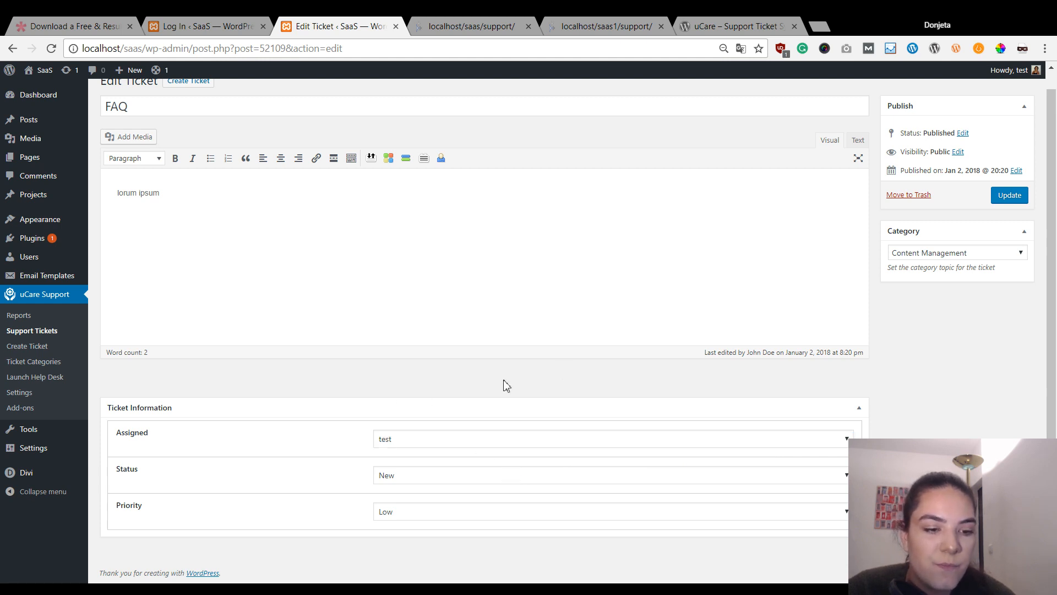
click(456, 479)
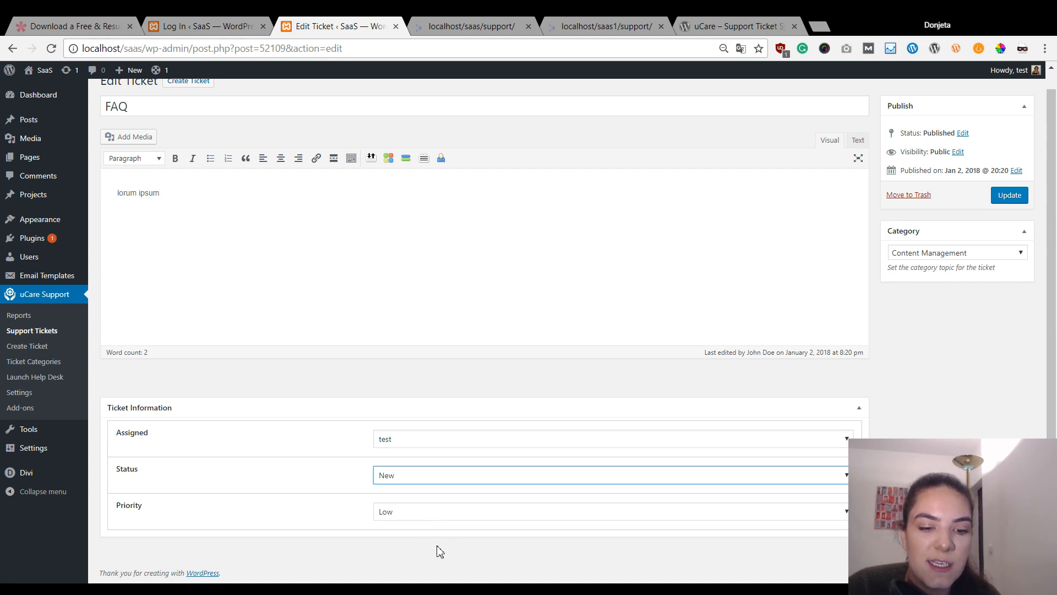
click(413, 521)
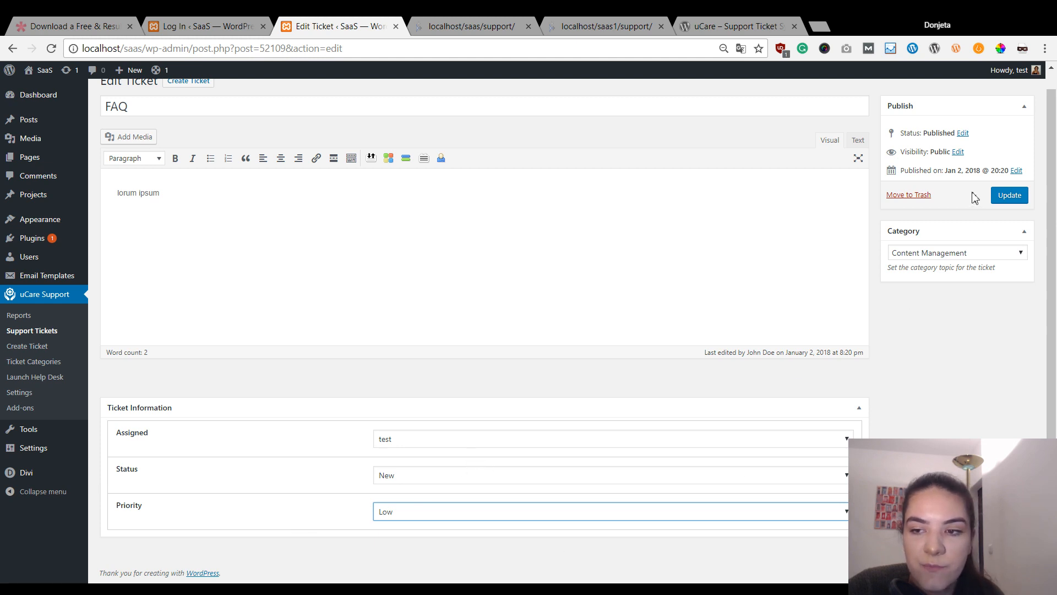
click(1005, 202)
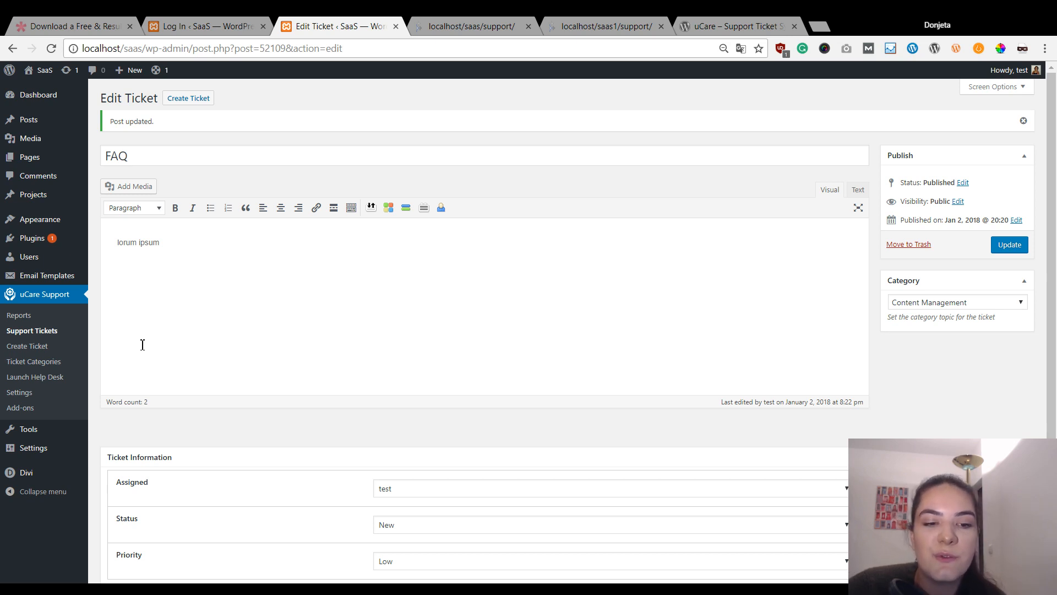
- Return to the Support Tickets list, then visit the site's front page via the admin bar
click(32, 331)
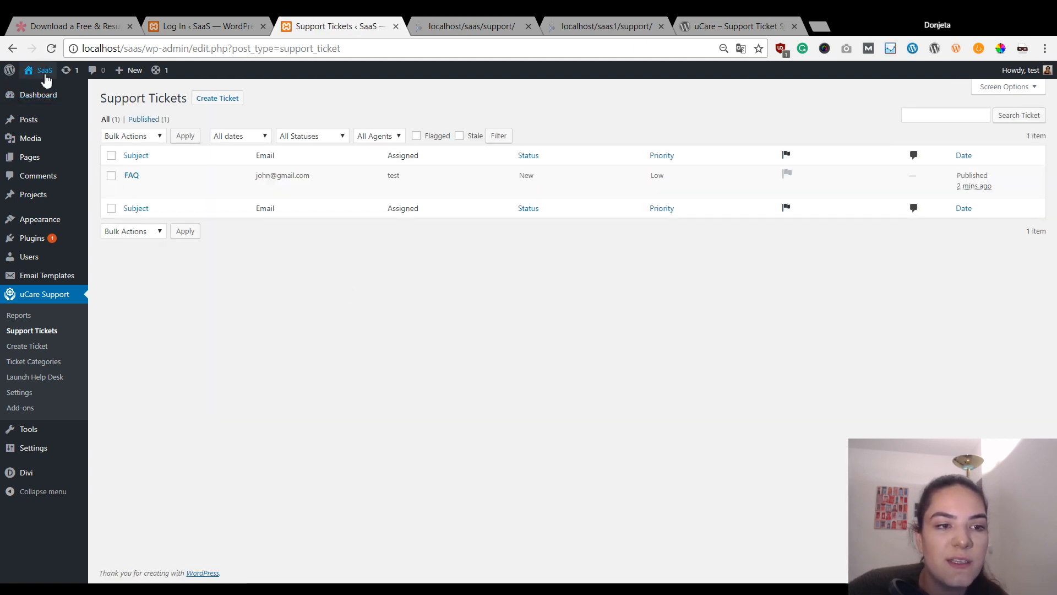
mouse_move(46, 80)
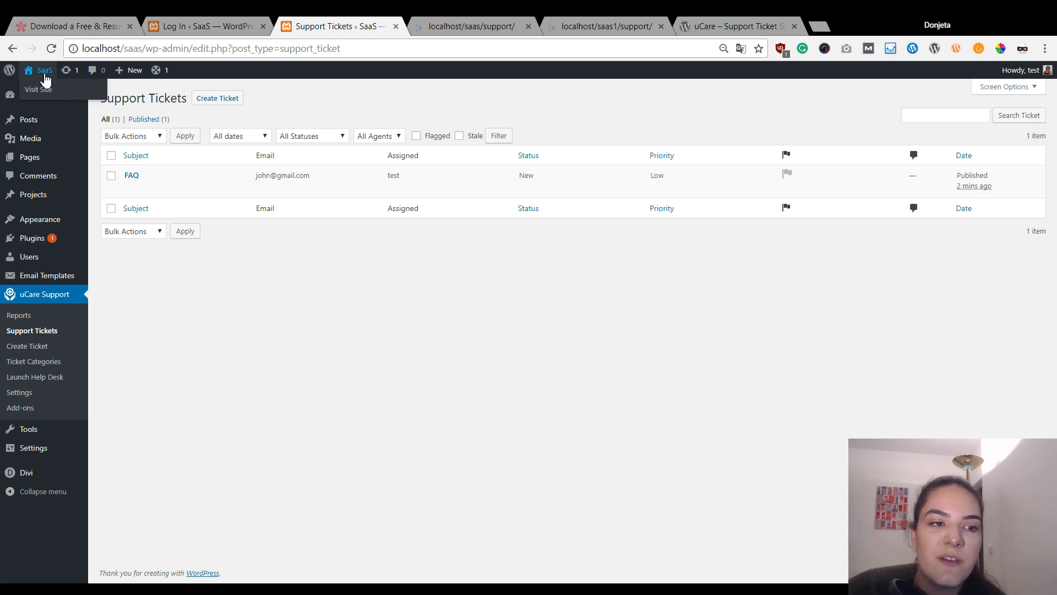
click(45, 76)
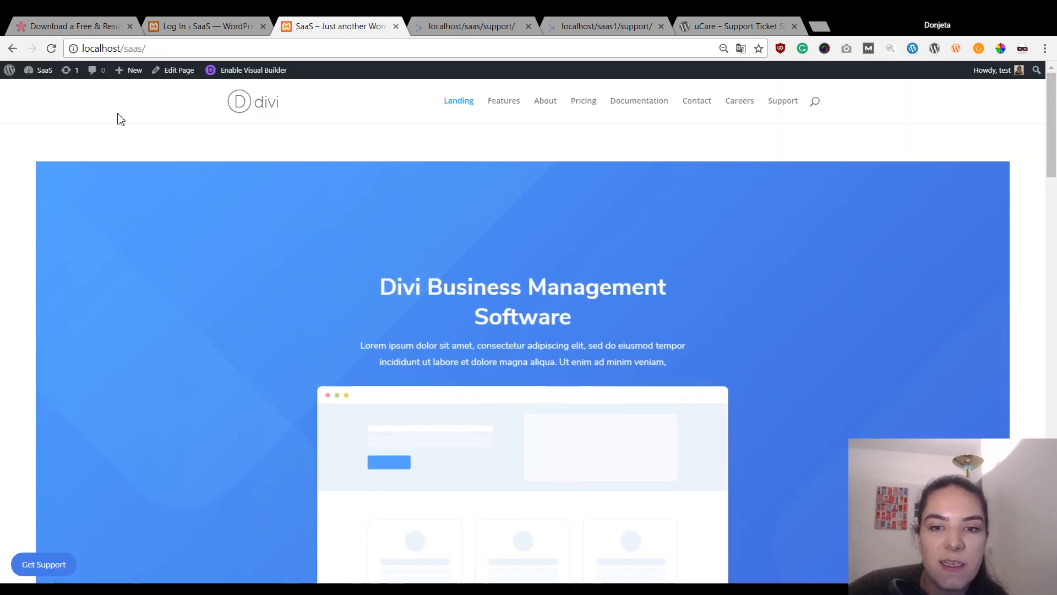
- Scroll the Divi landing page down to the 'Get It Done With Us' feature section
scroll(234, 329, down, 5)
scroll(231, 332, up, 5)
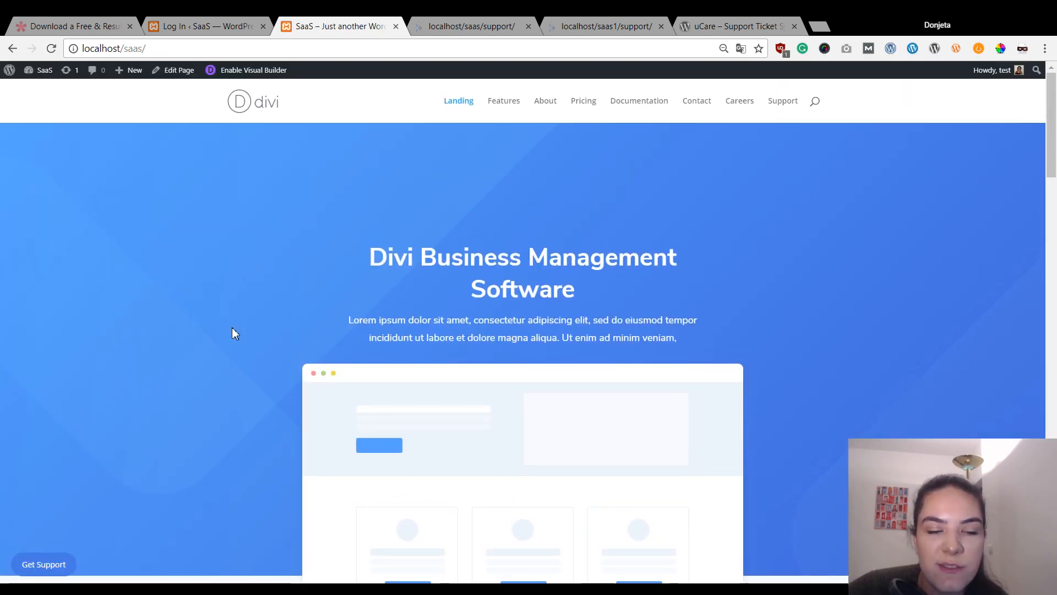
scroll(232, 333, down, 5)
scroll(523, 294, up, 5)
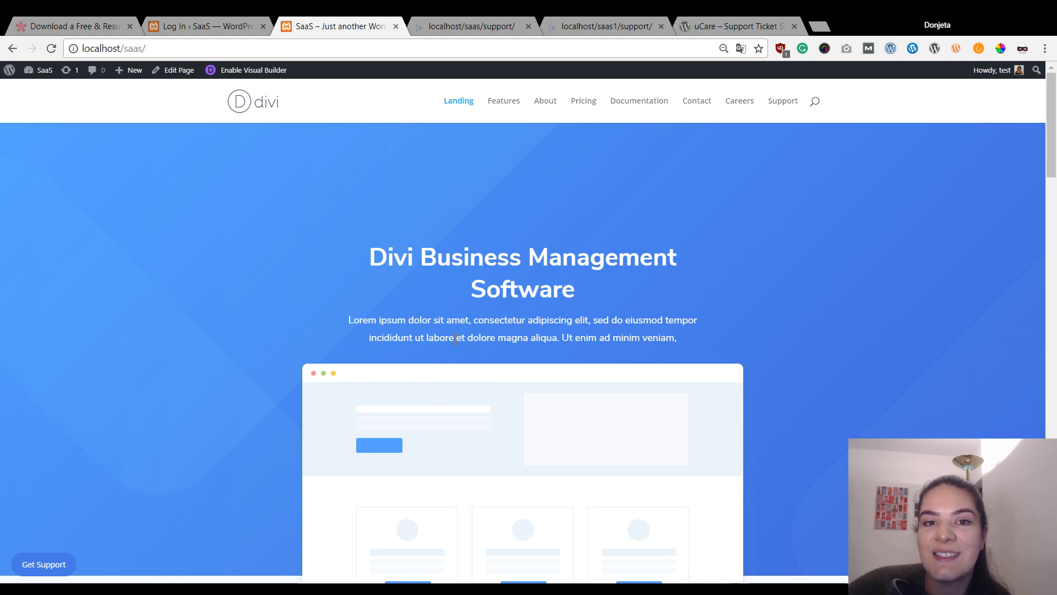
scroll(373, 174, down, 5)
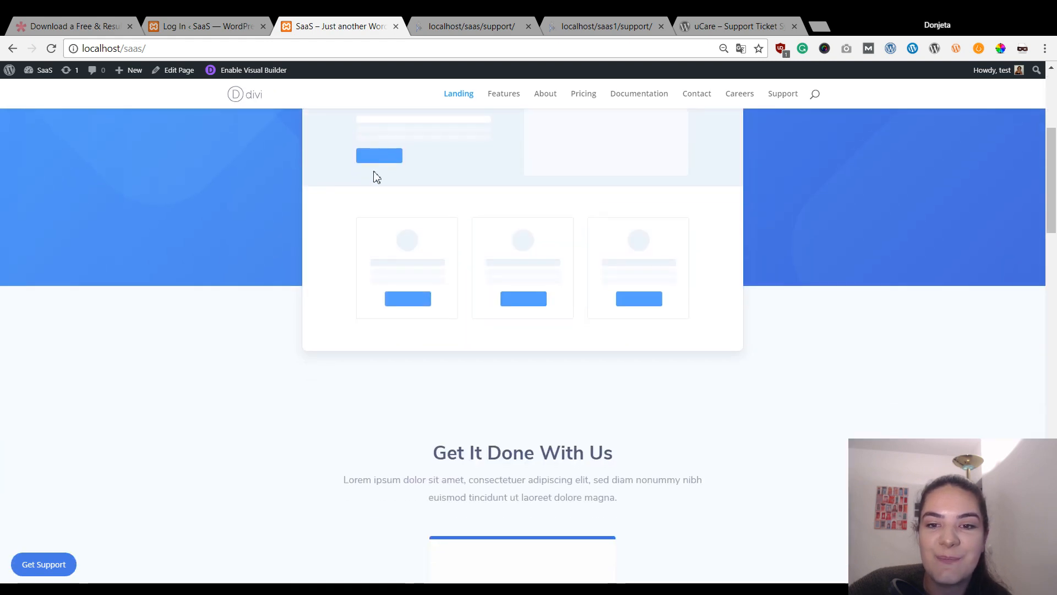
scroll(396, 208, up, 5)
scroll(156, 255, down, 8)
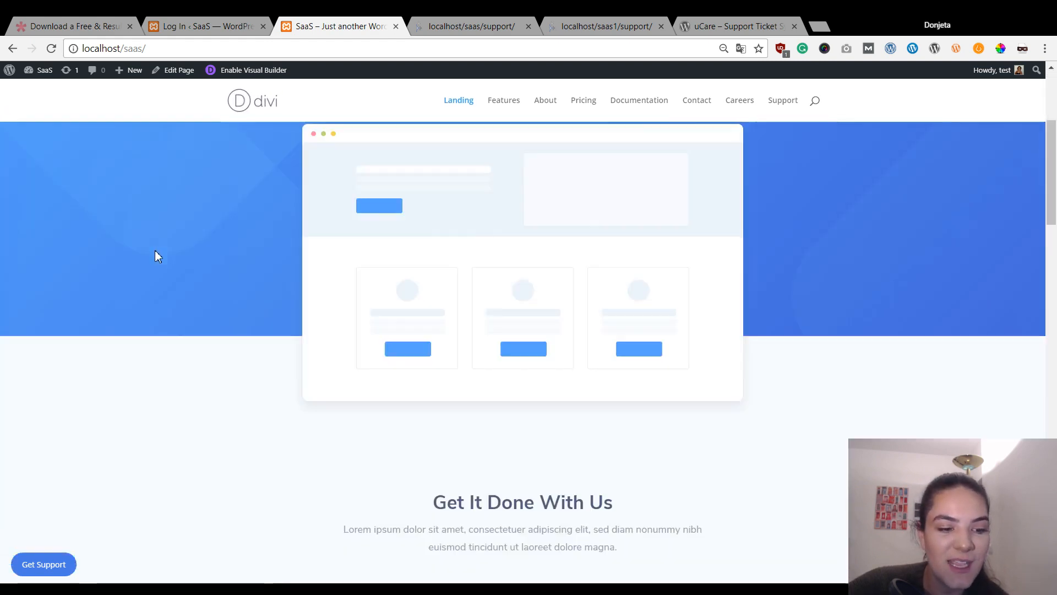
scroll(165, 257, up, 7)
scroll(173, 257, down, 7)
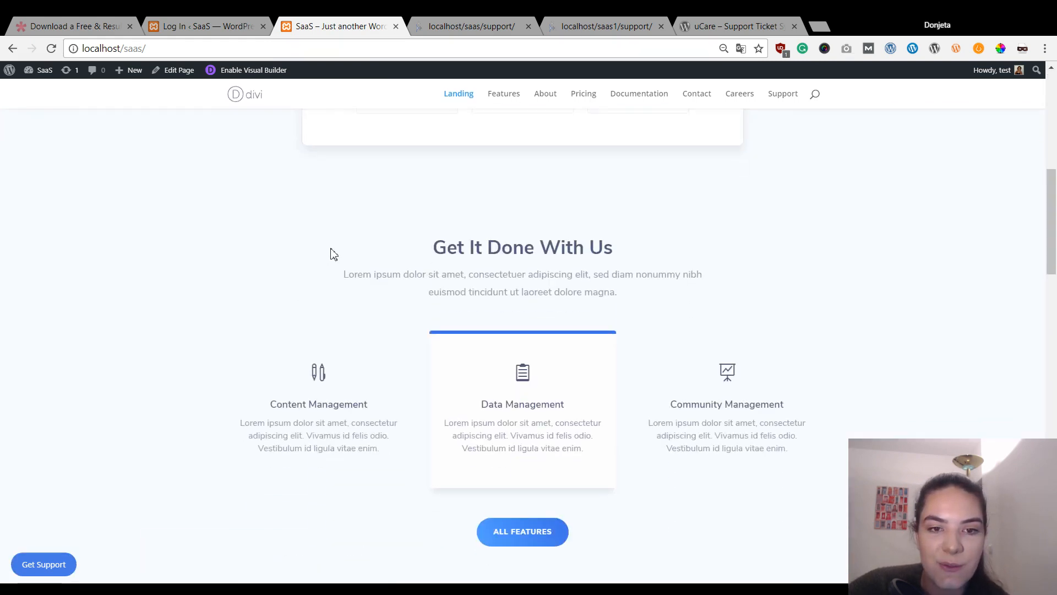
scroll(332, 252, up, 8)
scroll(308, 195, down, 15)
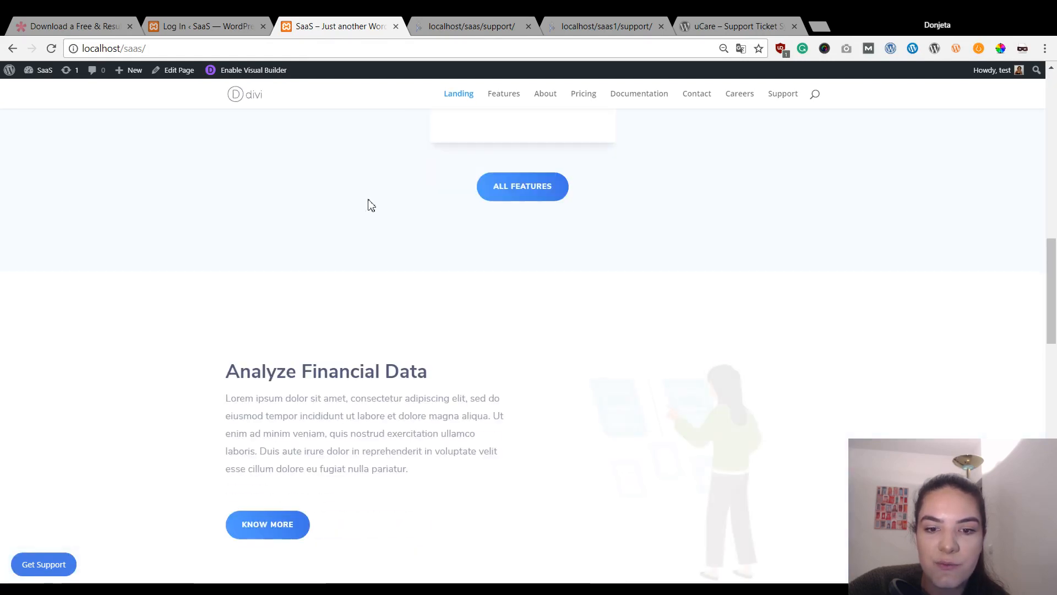
scroll(376, 200, up, 15)
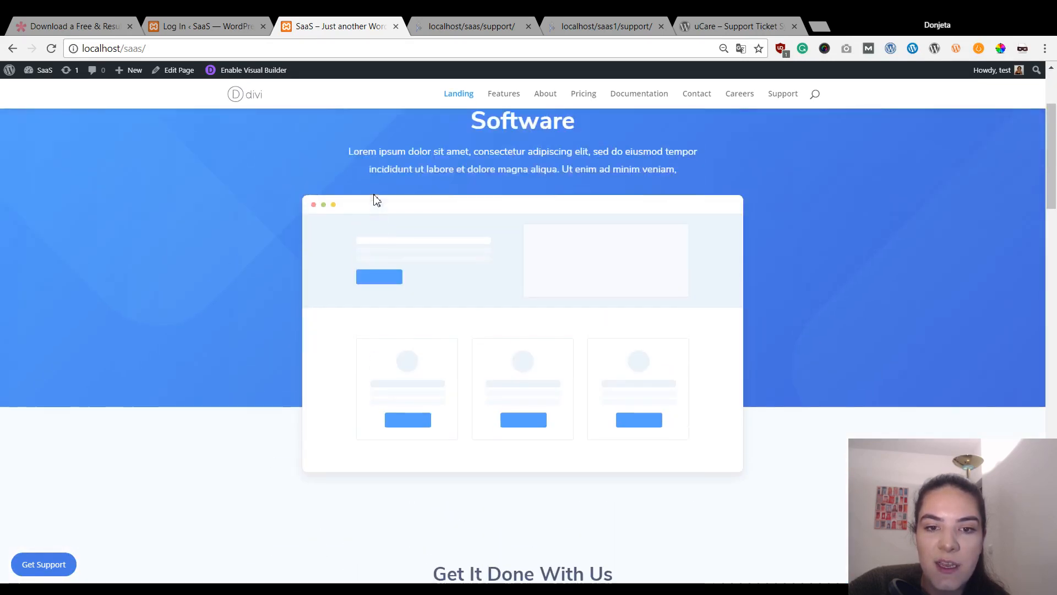
scroll(376, 200, down, 3)
scroll(375, 198, down, 4)
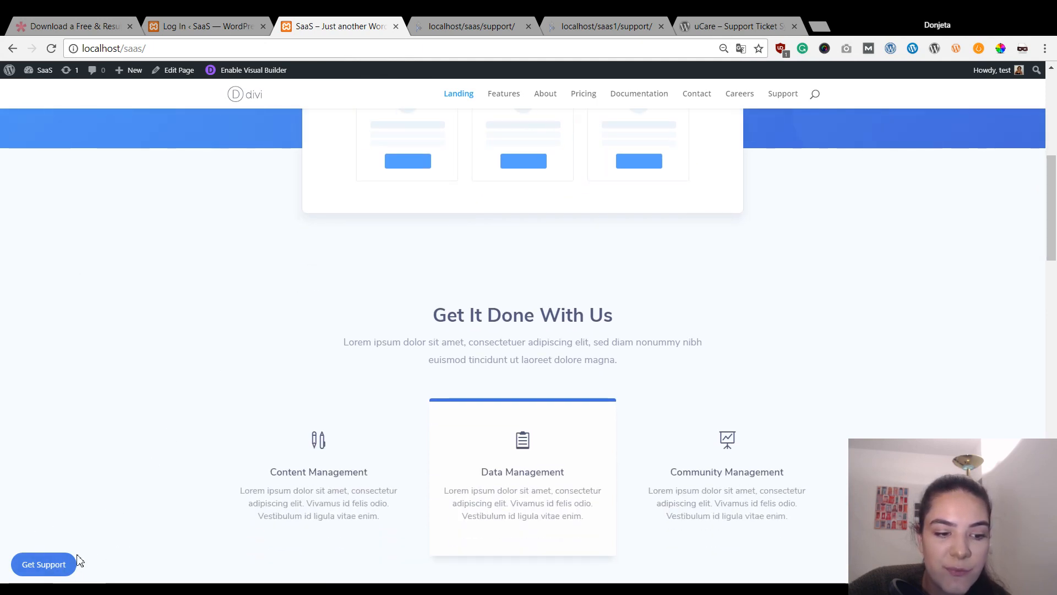
- Open the Get Support helpdesk dashboard, preview the Create Ticket form, and close it
click(38, 565)
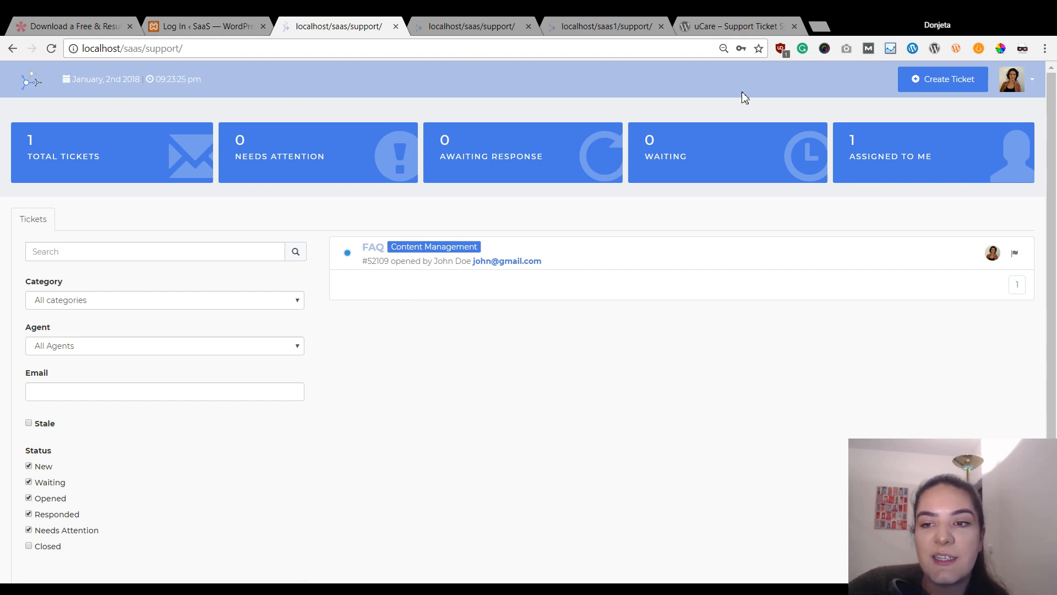
click(933, 83)
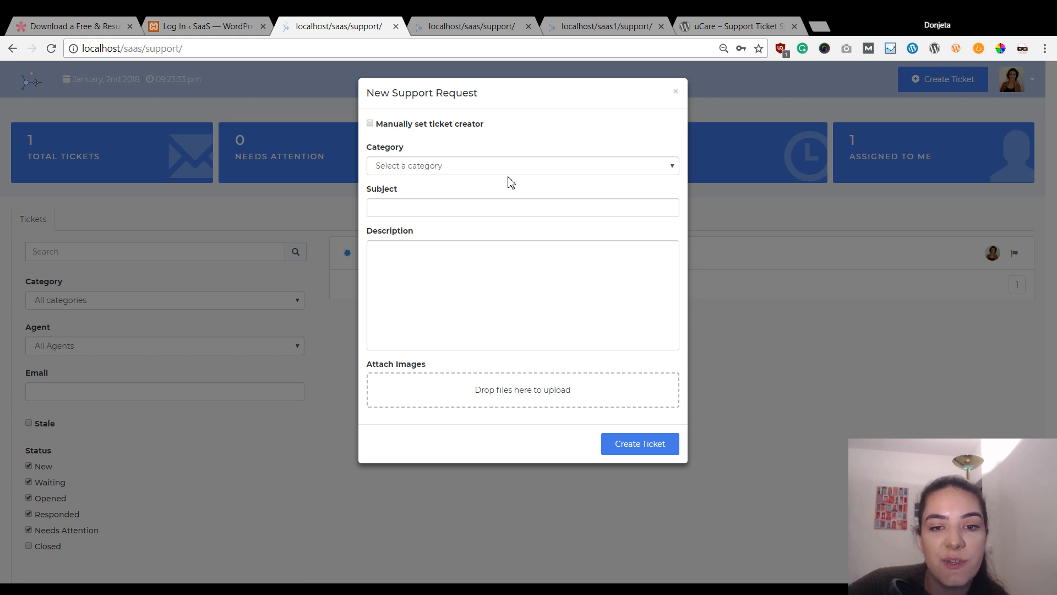
click(676, 92)
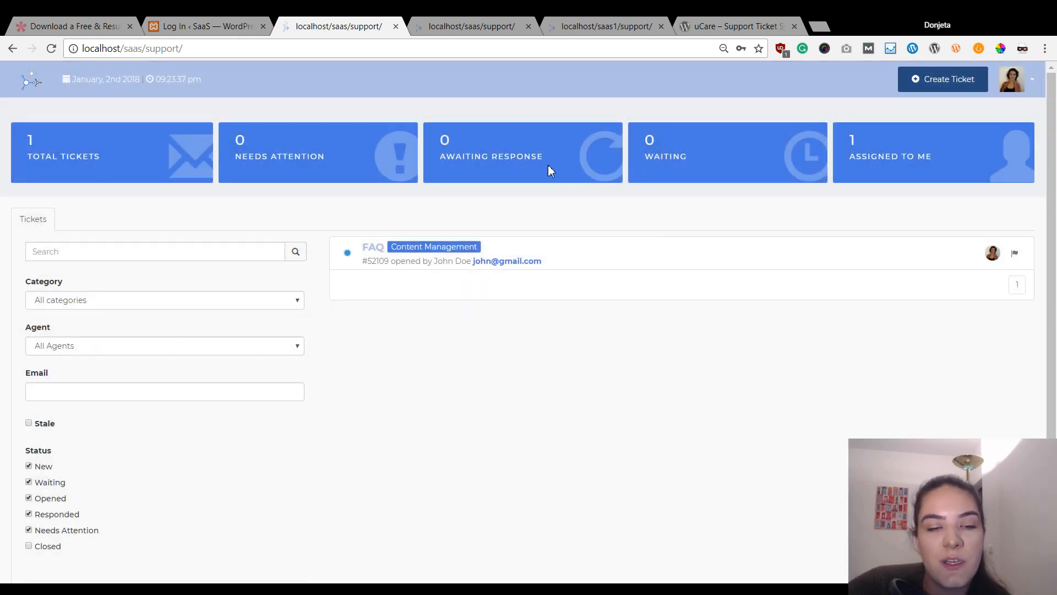